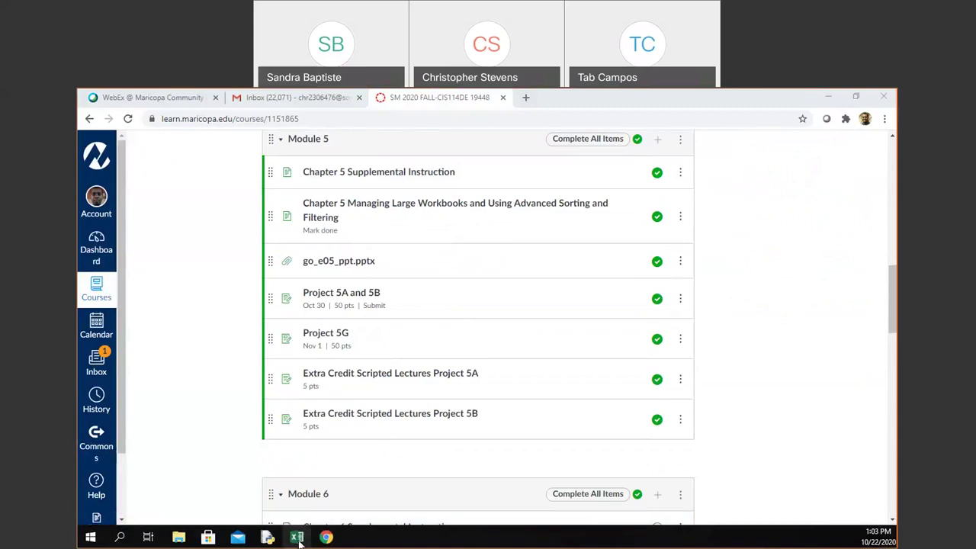
Switch to the goexl2016_e05A_Schedule Fall2020 workbook in Excel and view the end of the class list.
mouse_move(299, 543)
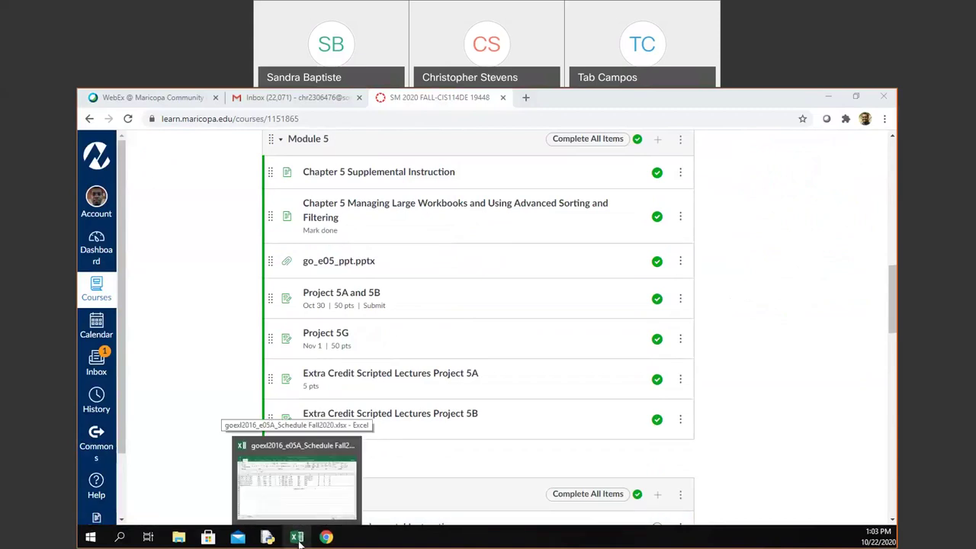
click(297, 538)
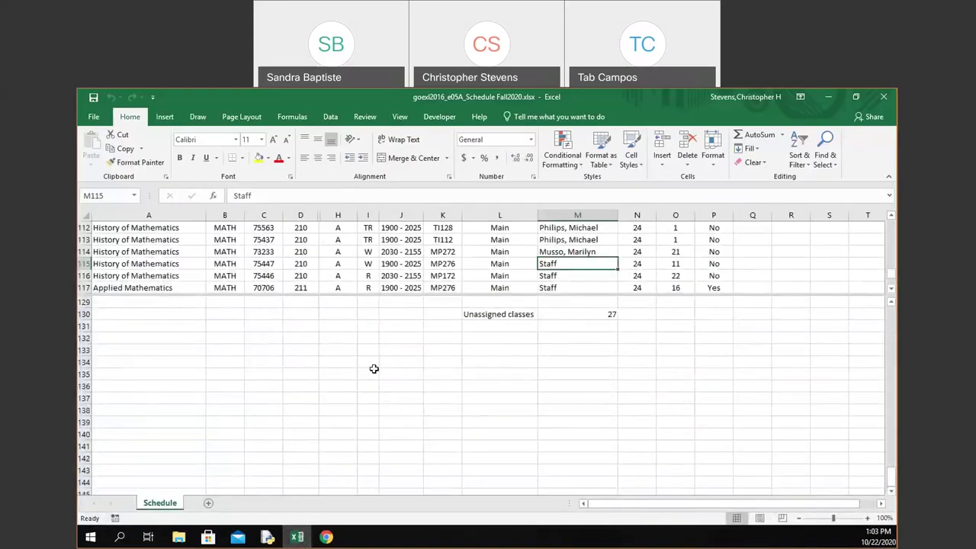
scroll(374, 369, up, 3)
scroll(373, 369, down, 1)
scroll(374, 369, down, 3)
scroll(373, 369, up, 1)
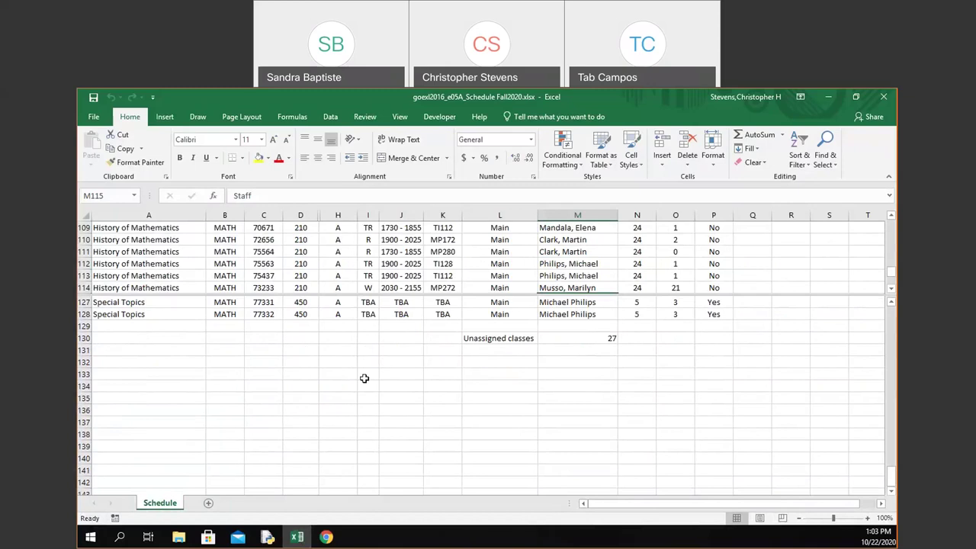
Examine the last class rows of the schedule and the Unassigned classes row below them.
click(183, 538)
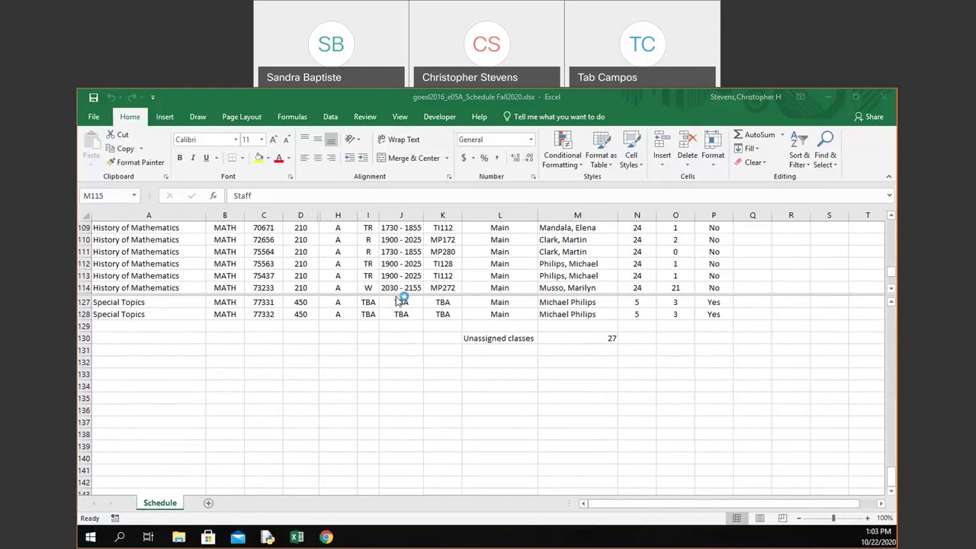
scroll(425, 261, up, 3)
scroll(425, 262, down, 4)
scroll(397, 328, down, 3)
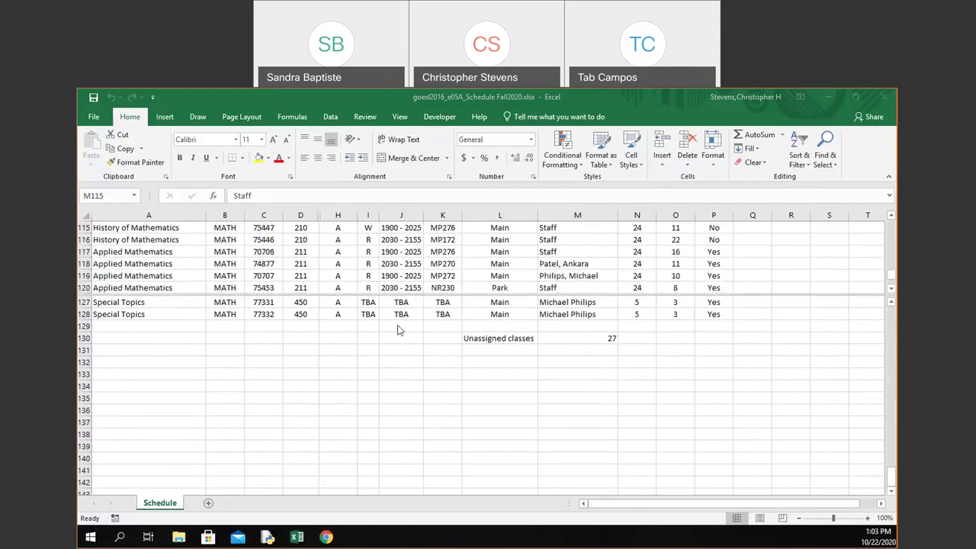
scroll(394, 358, up, 1)
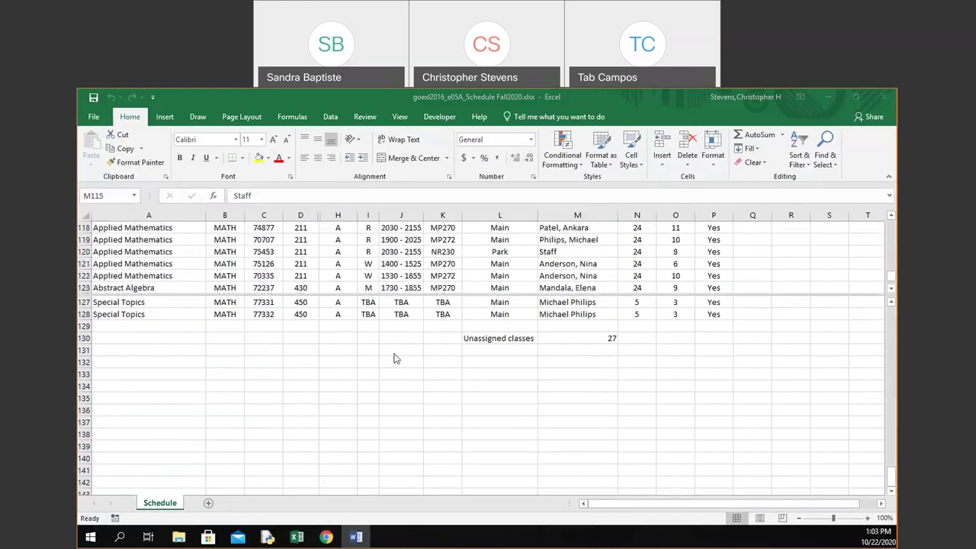
scroll(394, 357, up, 4)
scroll(394, 352, down, 6)
scroll(395, 352, up, 5)
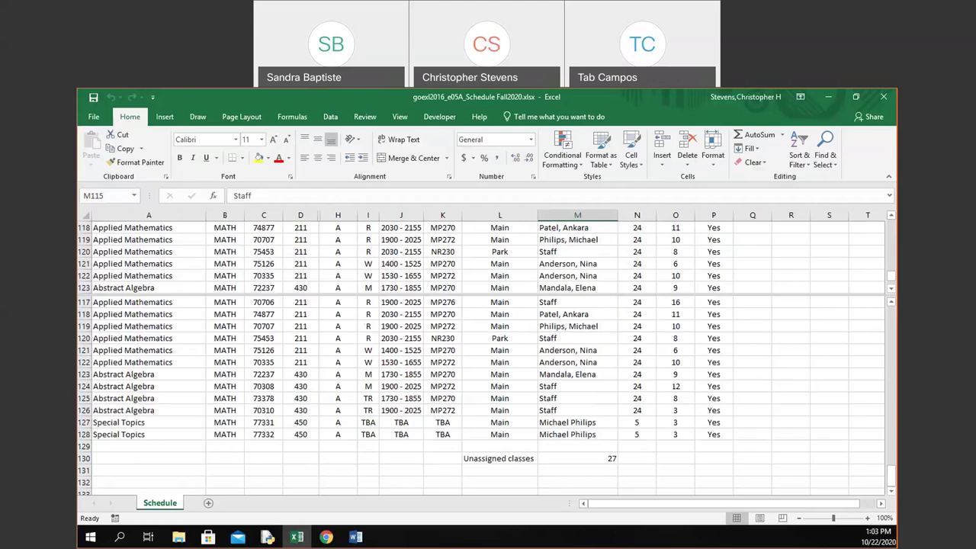
Remove the window split from the Schedule worksheet and make cell A1 active.
key(alt+Tab)
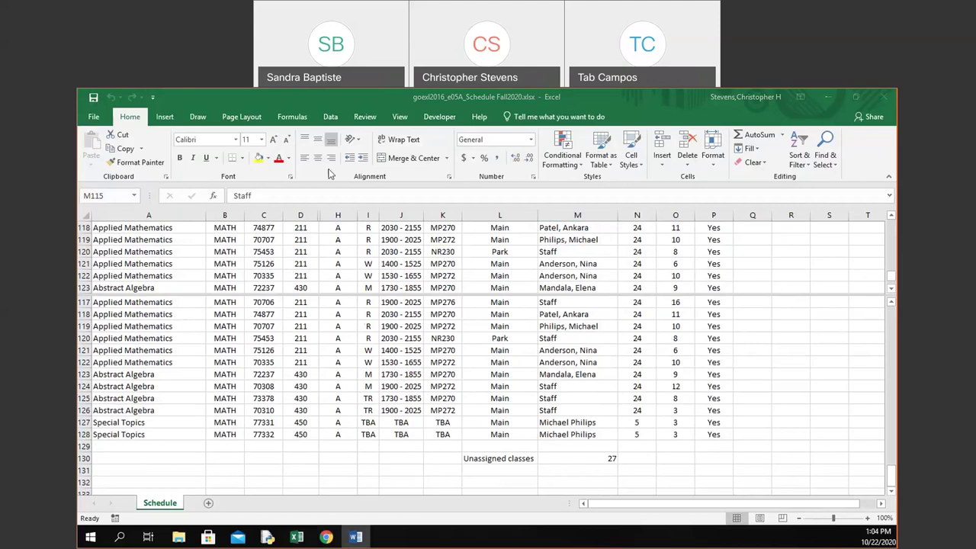
click(397, 130)
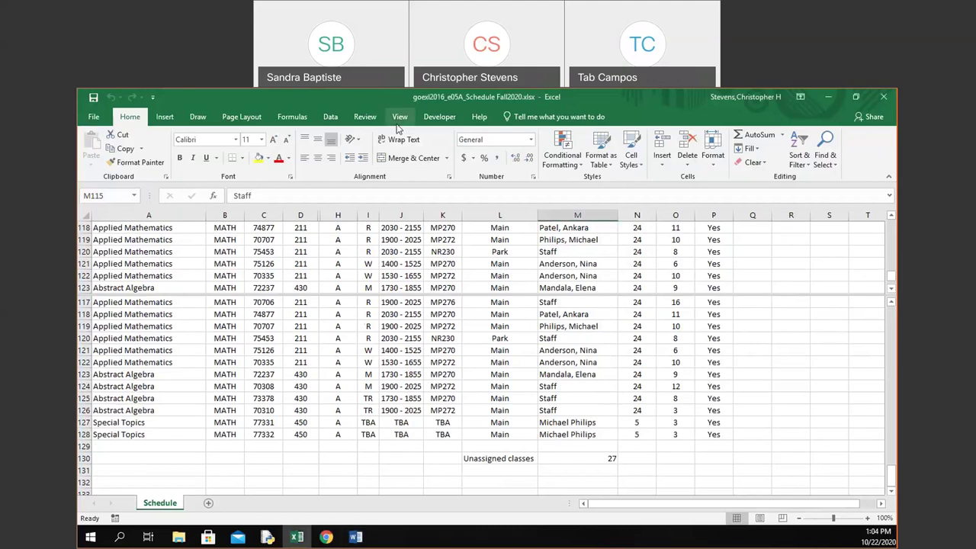
click(397, 123)
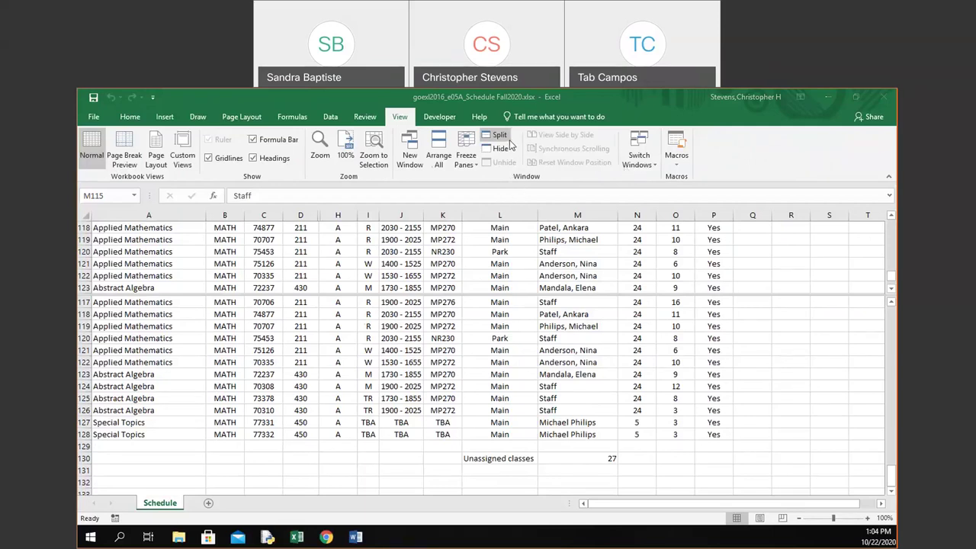
click(738, 156)
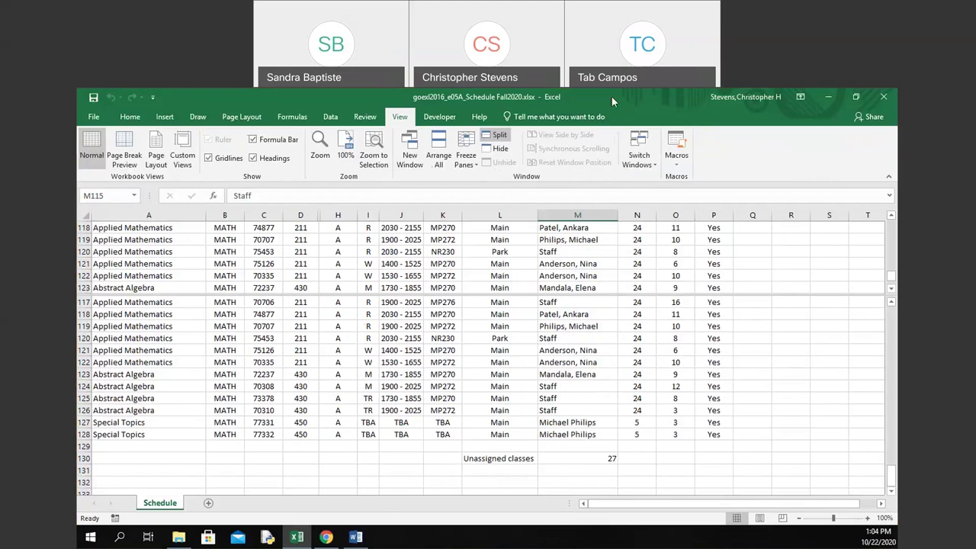
click(289, 543)
click(290, 543)
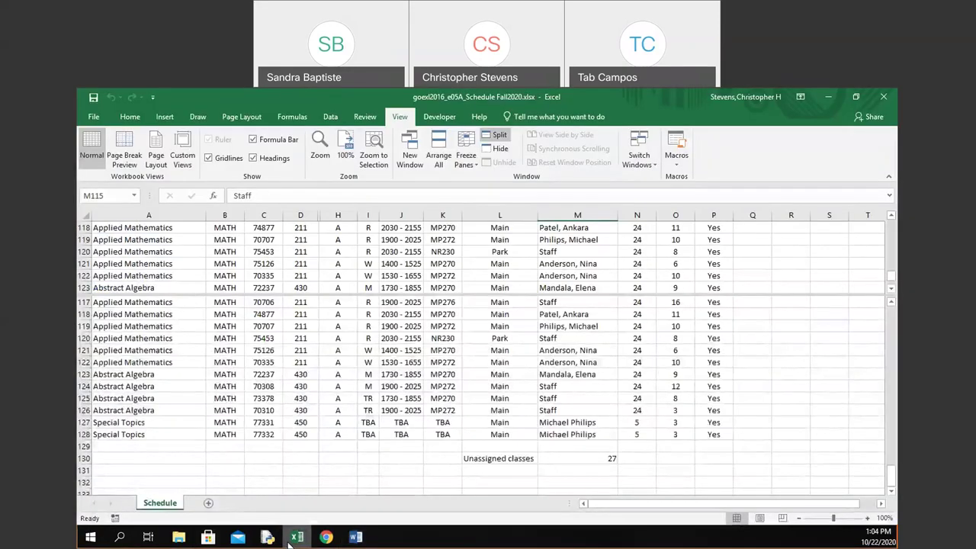
click(828, 97)
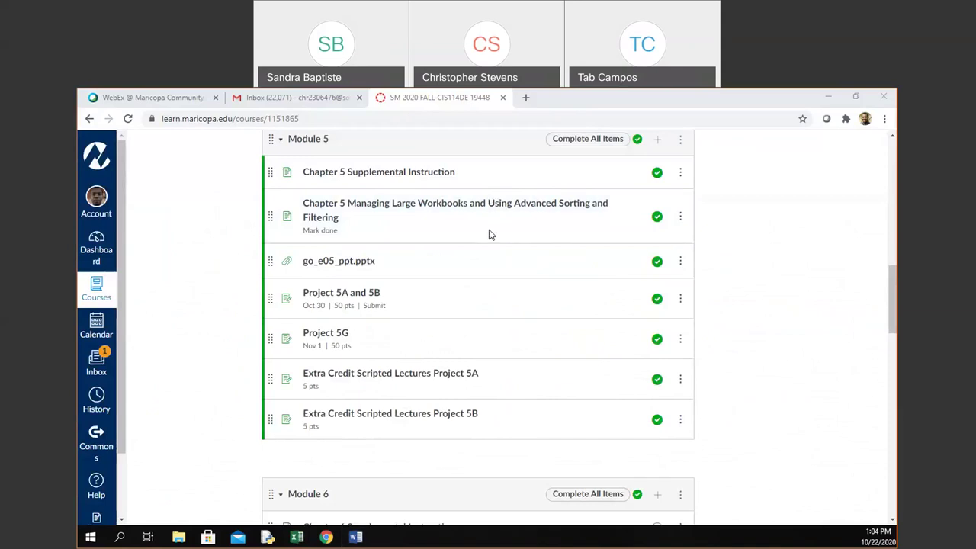
click(296, 537)
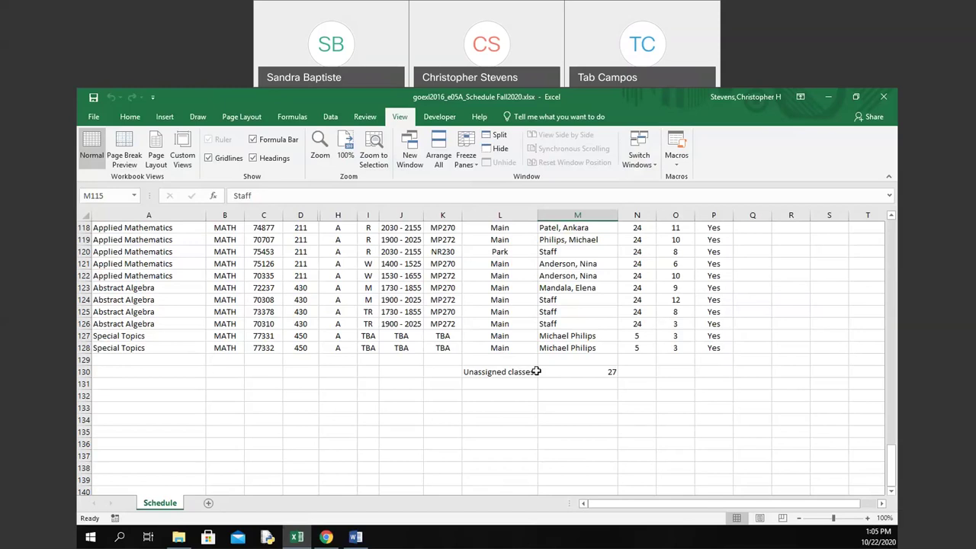
key(ctrl+Home)
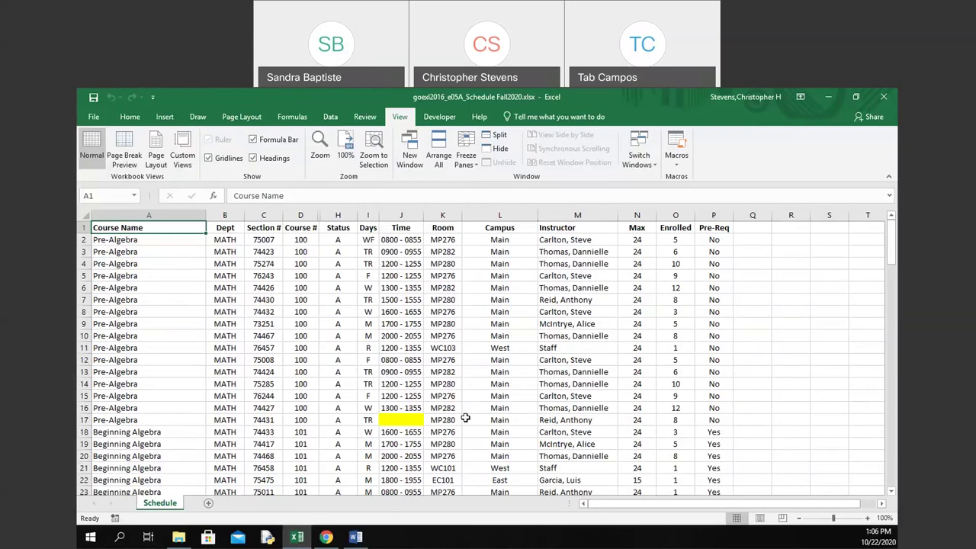
Look through the class rows of the Schedule worksheet and the workbook's file information.
scroll(465, 418, down, 12)
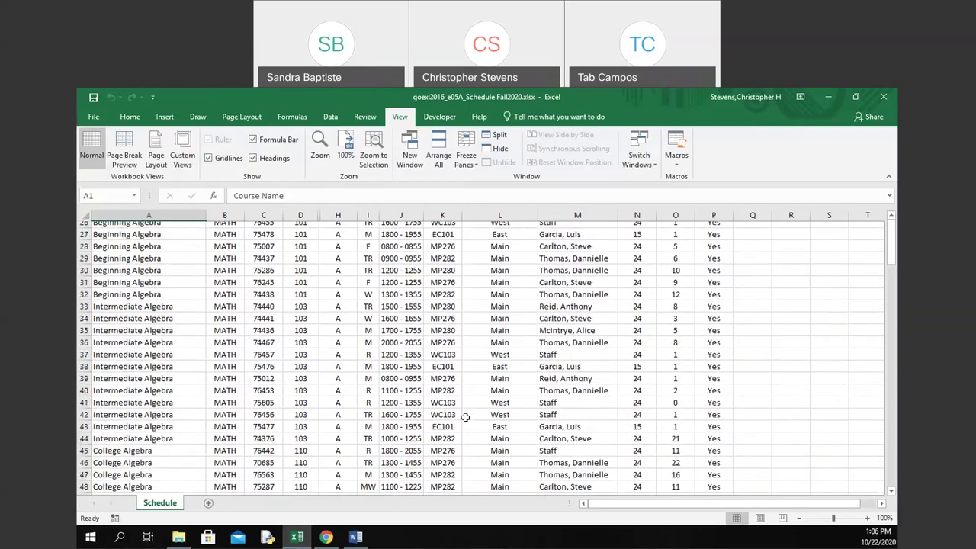
scroll(465, 418, down, 2)
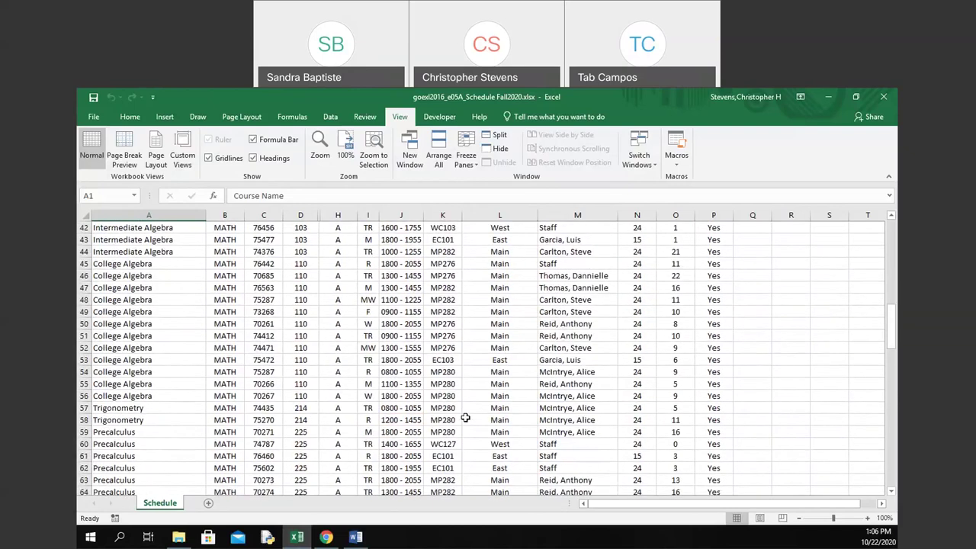
scroll(465, 418, down, 6)
scroll(465, 418, up, 7)
scroll(465, 417, up, 13)
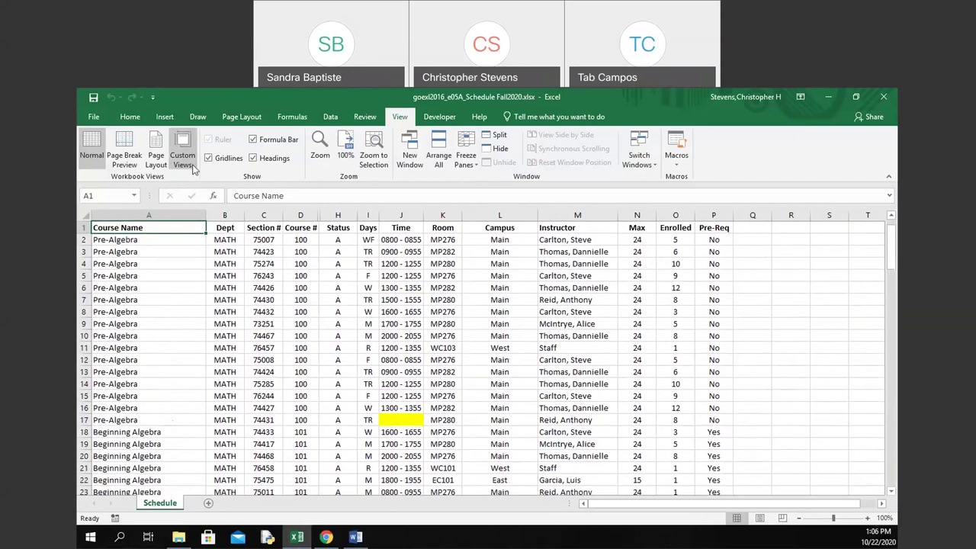
click(96, 116)
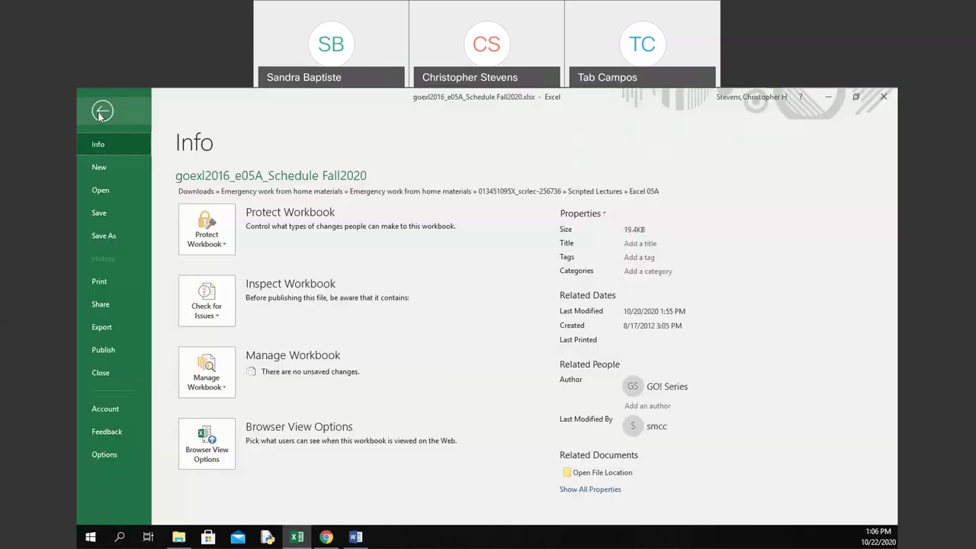
click(103, 112)
click(130, 116)
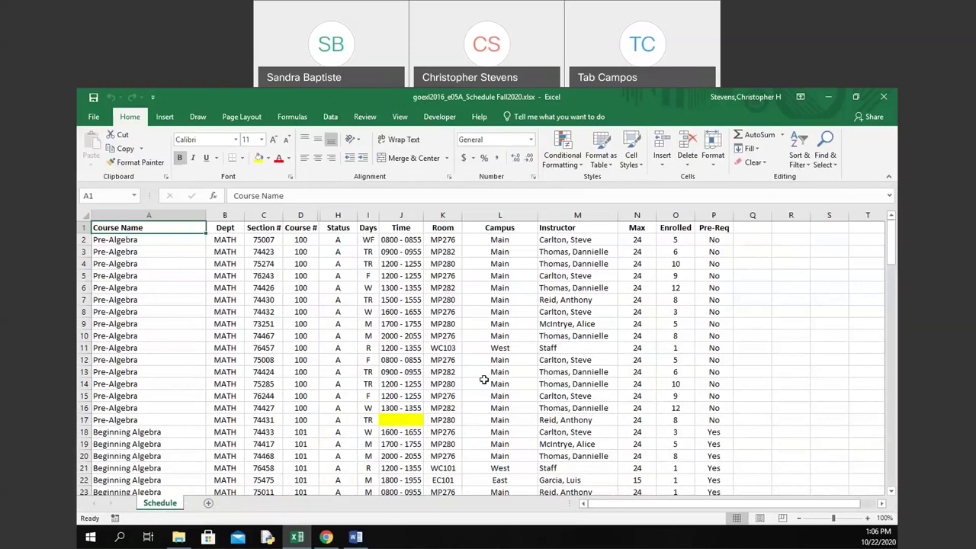
Use Go To Special to find the blank cells and check the Time column for missing entries.
click(828, 165)
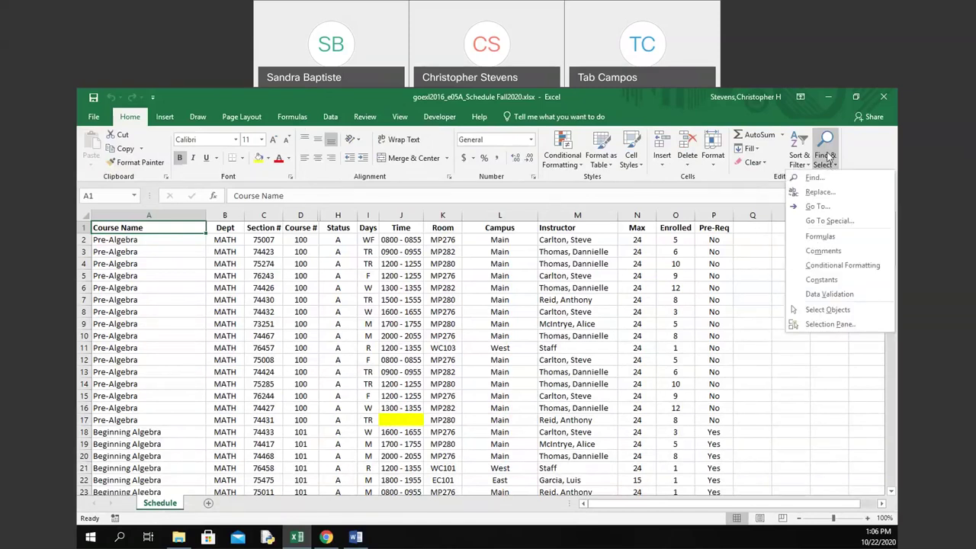
click(828, 220)
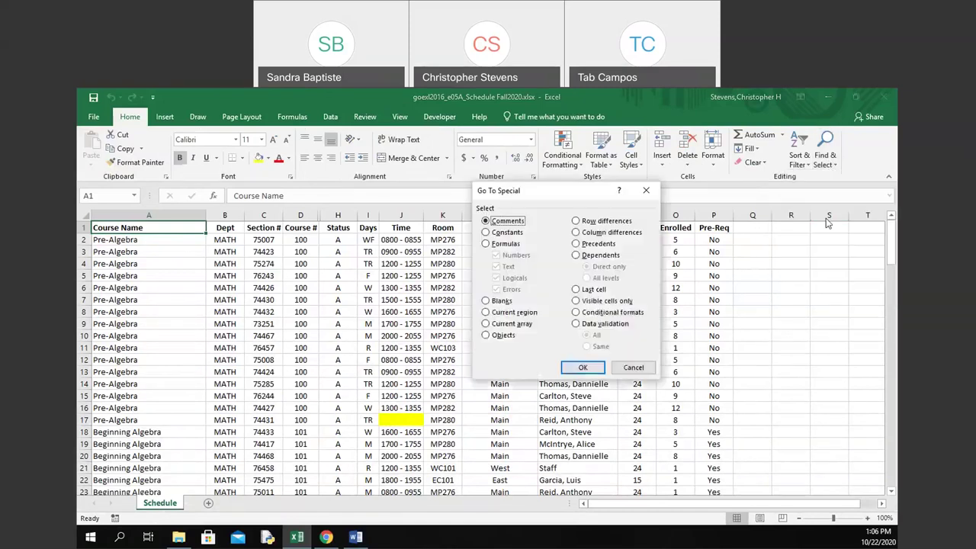
click(504, 302)
click(580, 369)
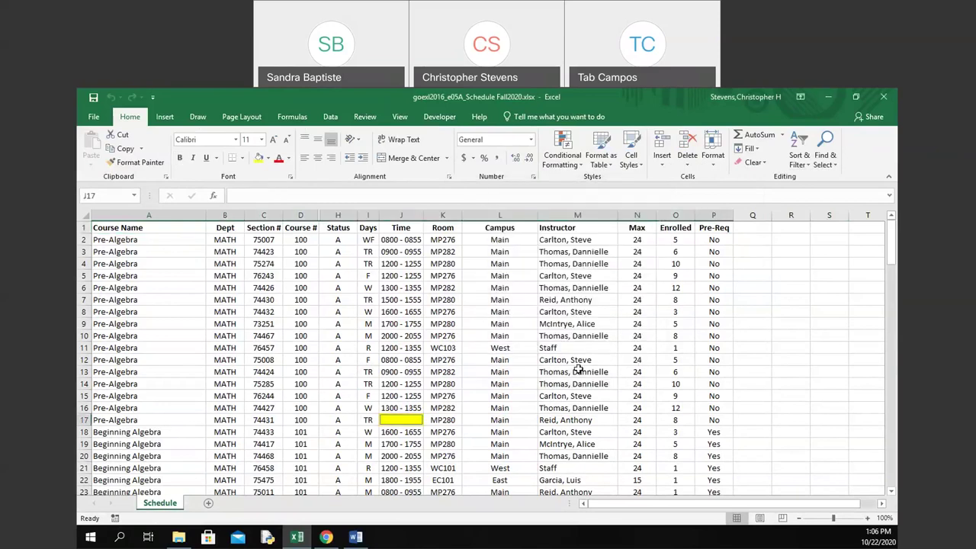
scroll(579, 369, down, 20)
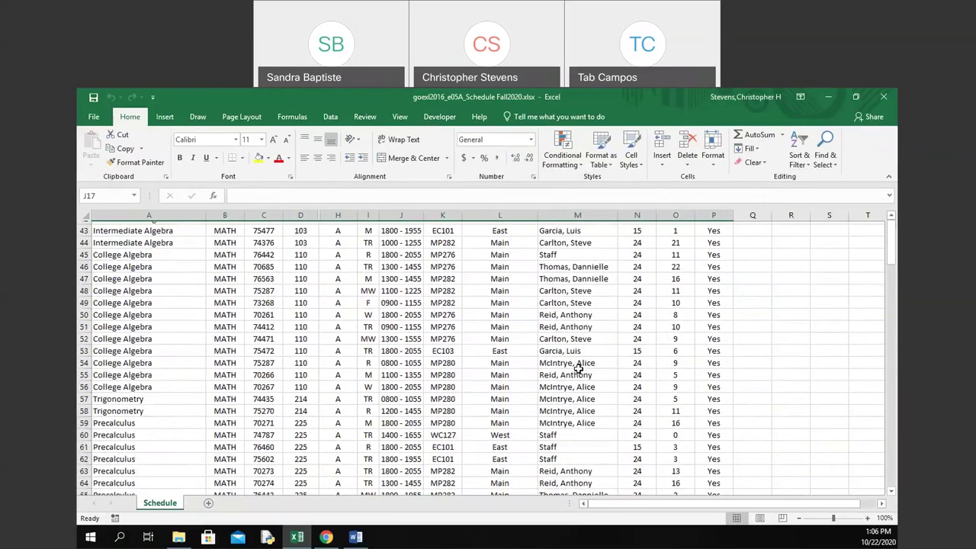
scroll(580, 369, up, 20)
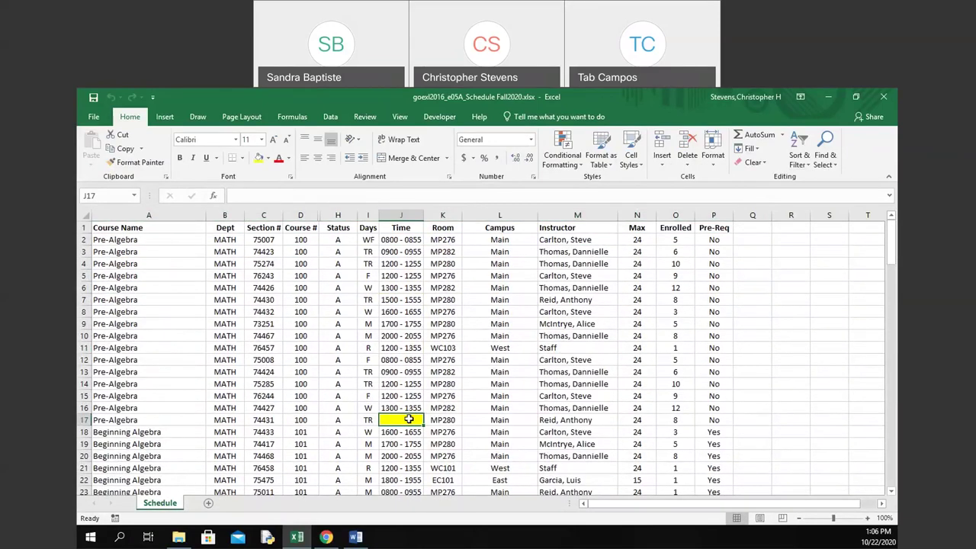
scroll(409, 419, down, 17)
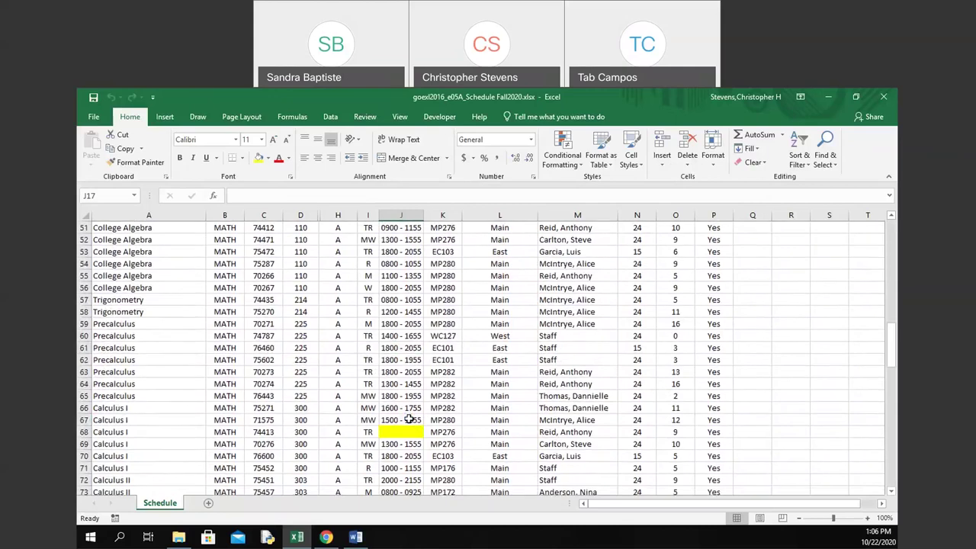
scroll(410, 419, up, 17)
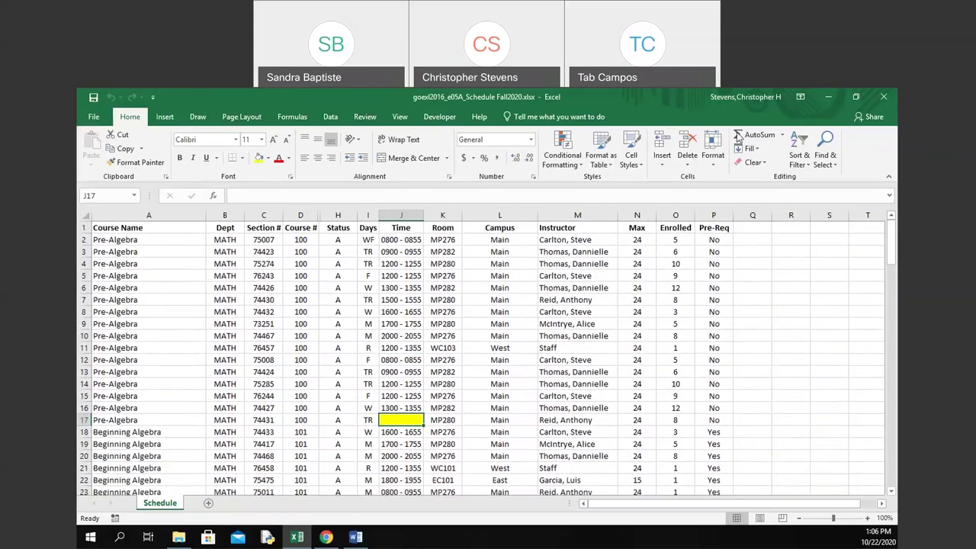
Select all blank cells in the schedule again with Go To Special and fill them with standard yellow.
click(824, 164)
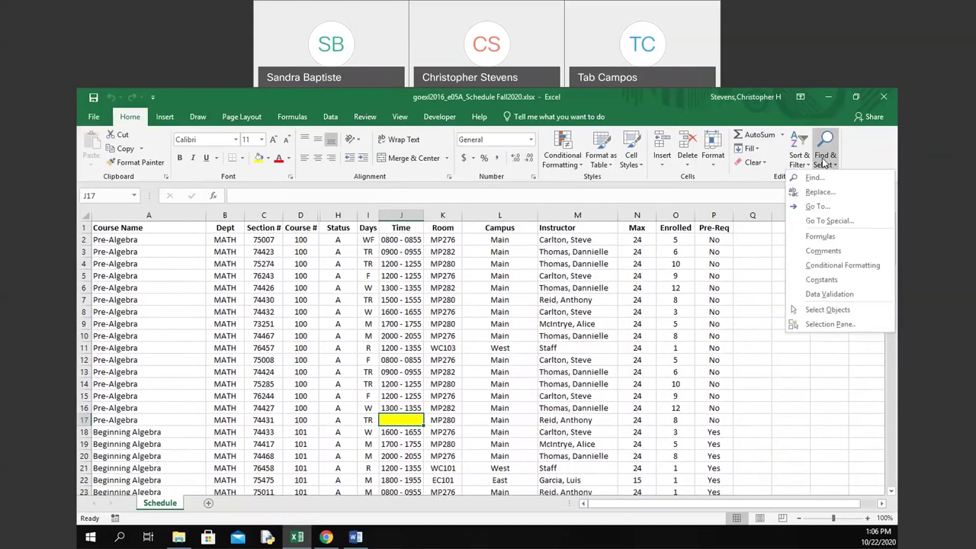
click(817, 222)
click(487, 301)
click(583, 367)
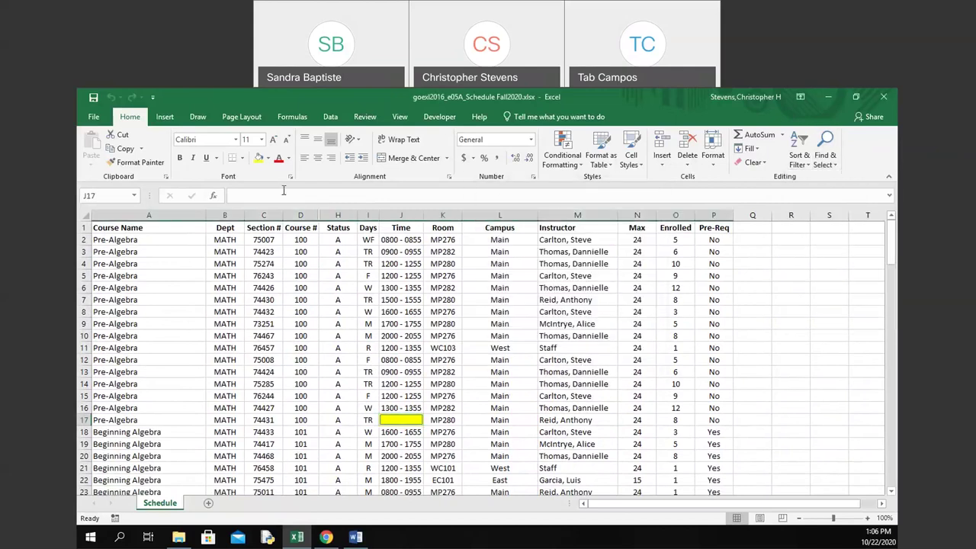
click(268, 157)
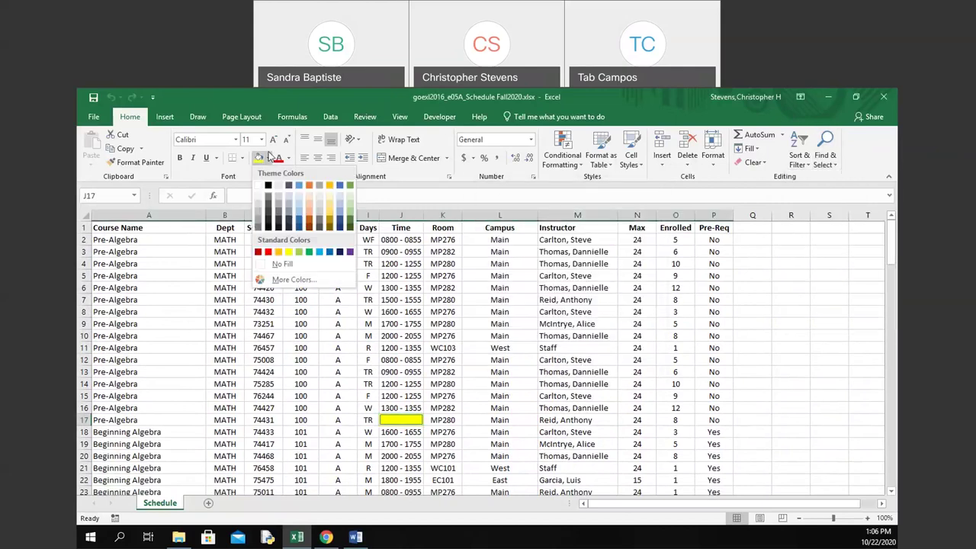
click(288, 252)
scroll(428, 419, down, 20)
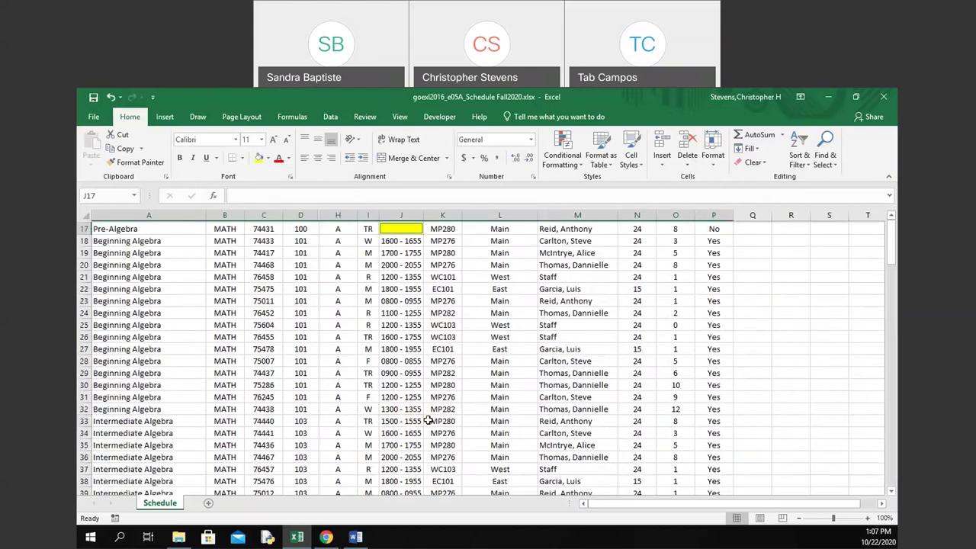
scroll(428, 419, up, 20)
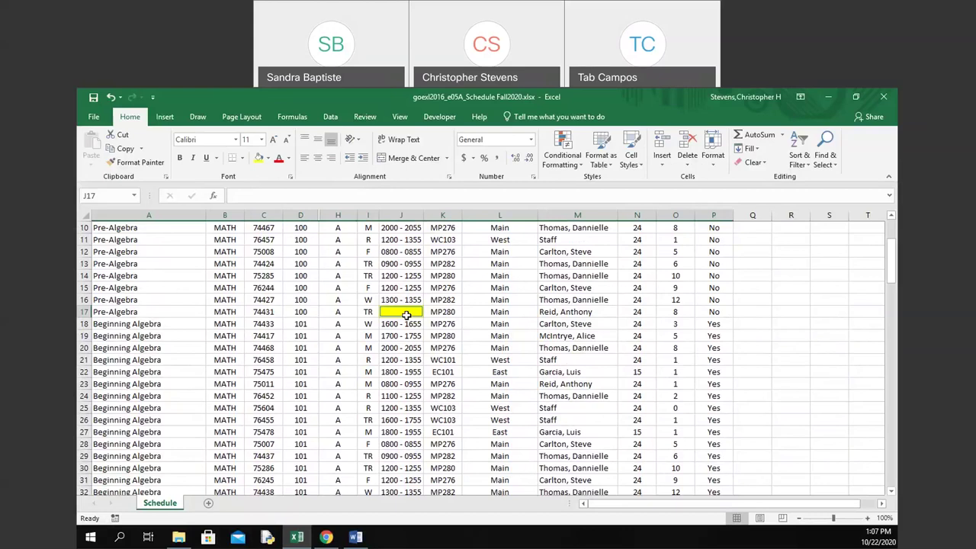
scroll(407, 315, up, 1)
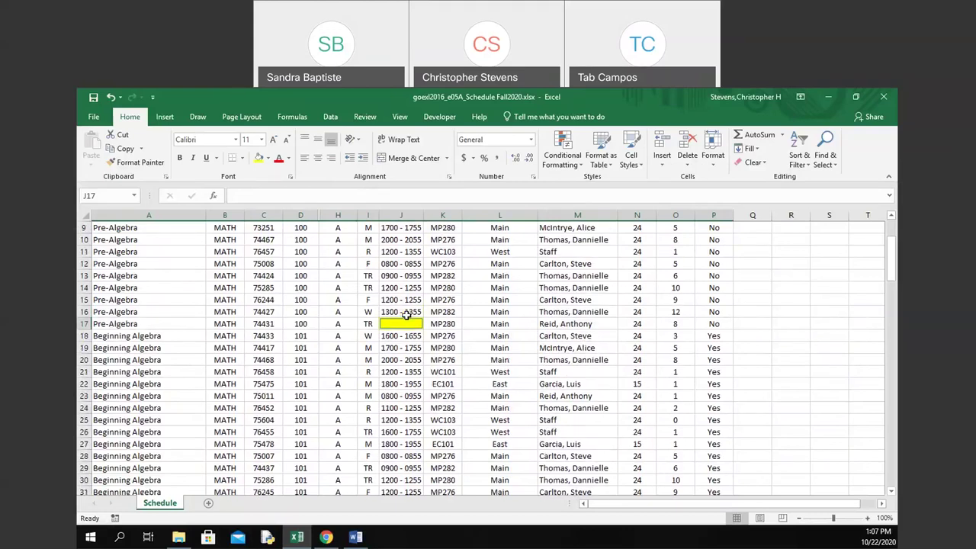
scroll(406, 315, up, 3)
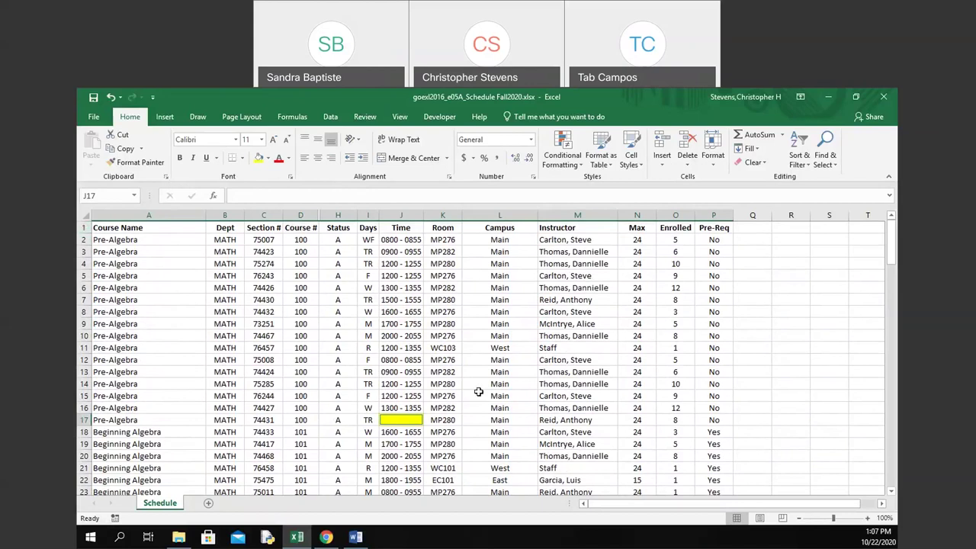
Insert a blank row above the column headings of the Schedule worksheet.
click(84, 227)
right_click(84, 227)
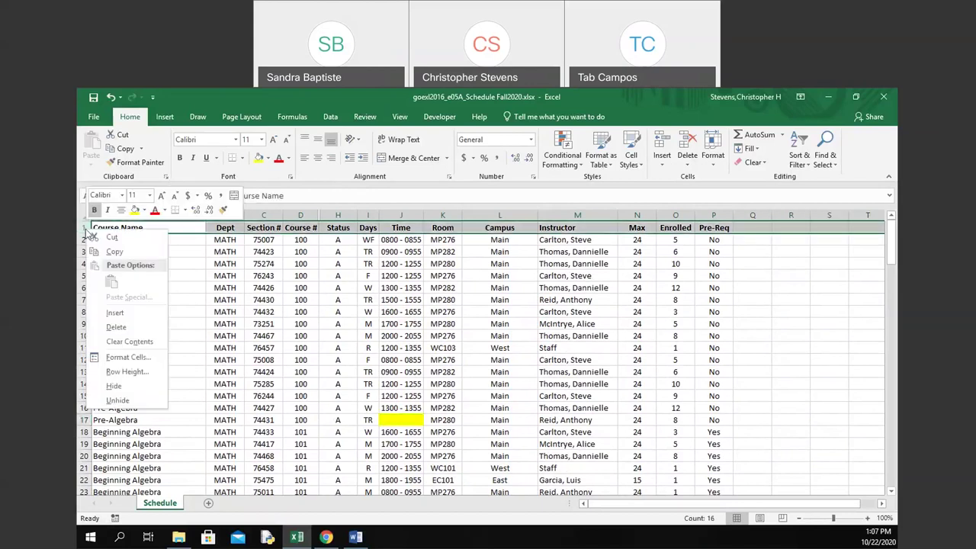
click(111, 313)
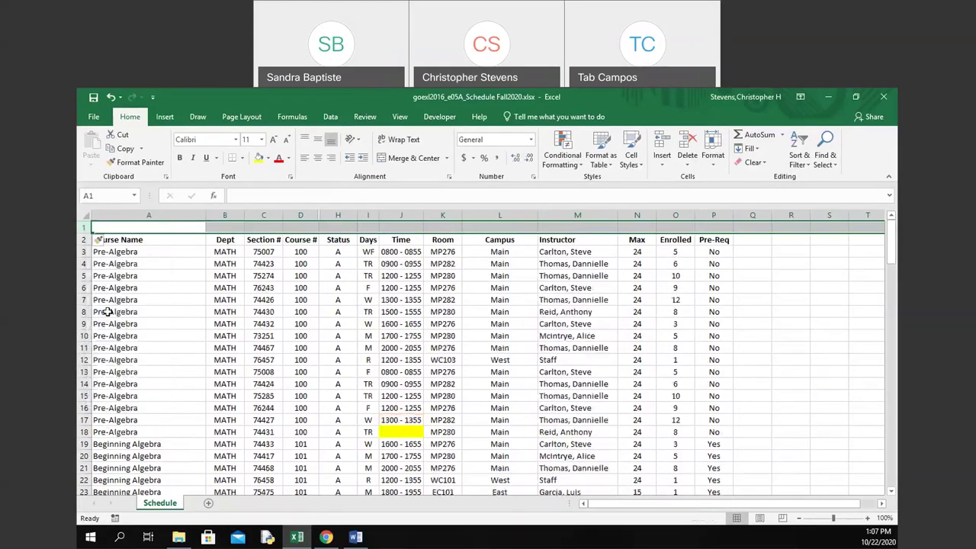
Enter the title "Schedule of Classes with Unassigned Times" in cell A1.
click(145, 228)
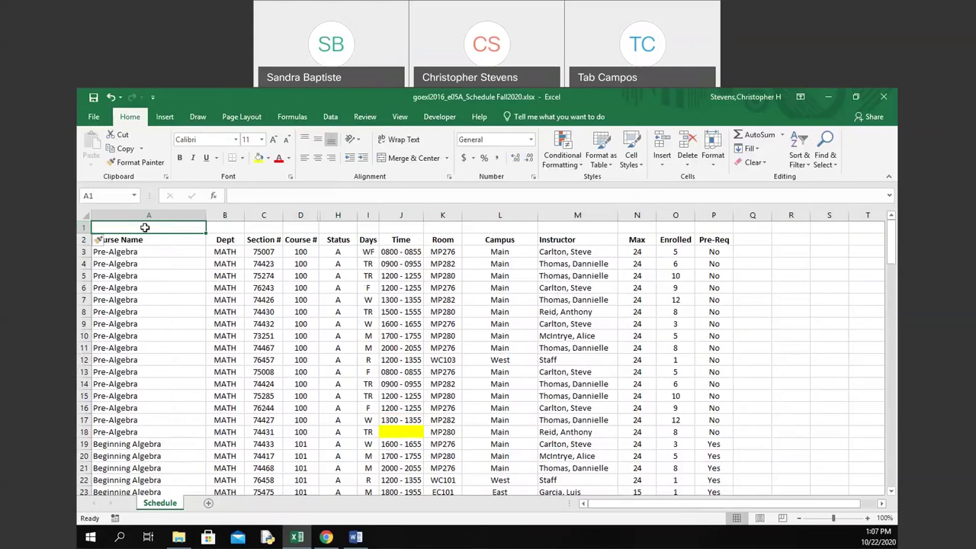
text(Sch)
key(BackSpace)
text(hedule )
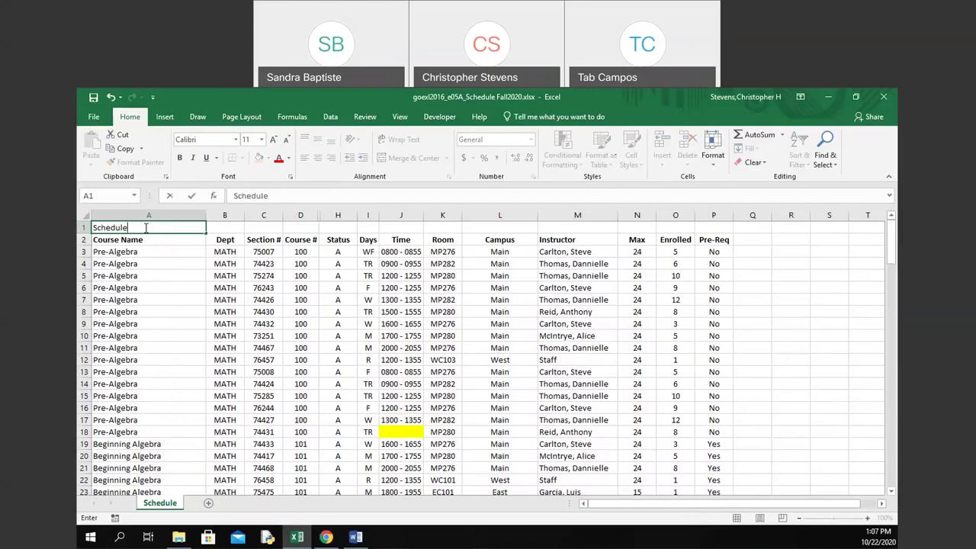
text(of Classes with Unassignm)
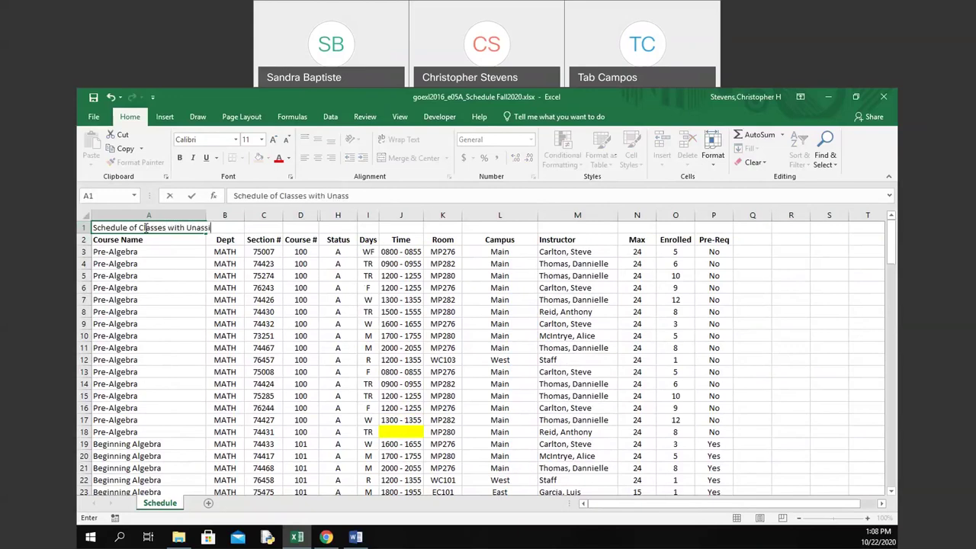
key(BackSpace)
text(ed Times)
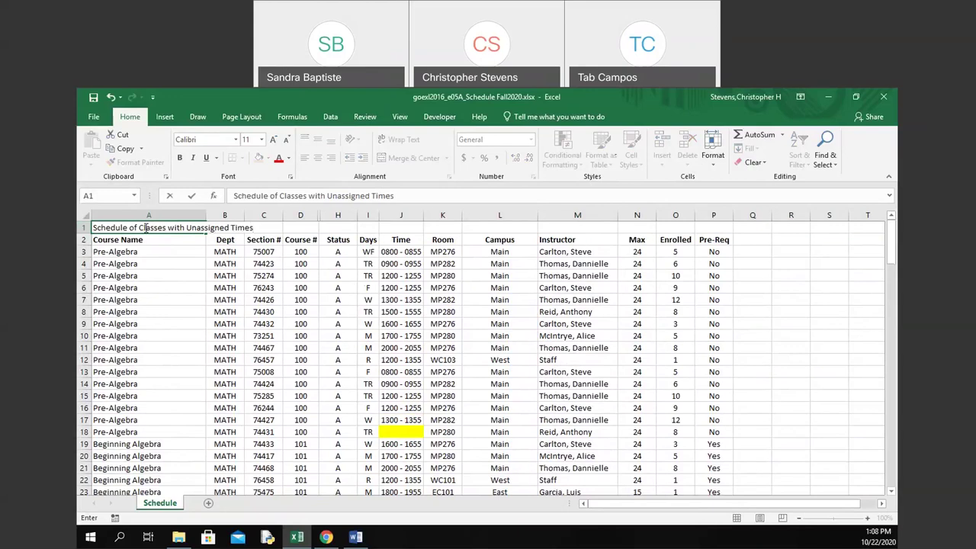
key(Return)
Merge and center the title across A1:P1 and apply the Title cell style to it.
click(144, 227)
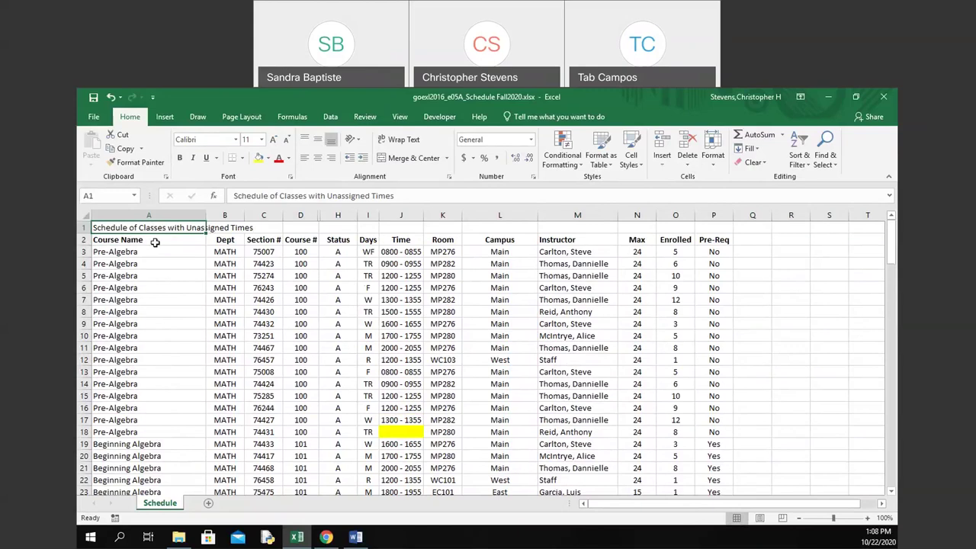
drag(175, 226, 706, 227)
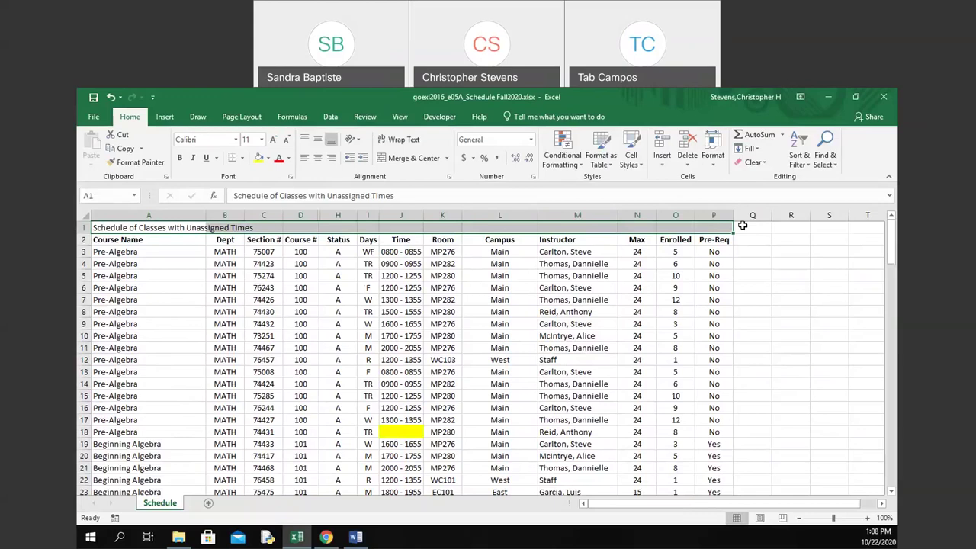
click(403, 162)
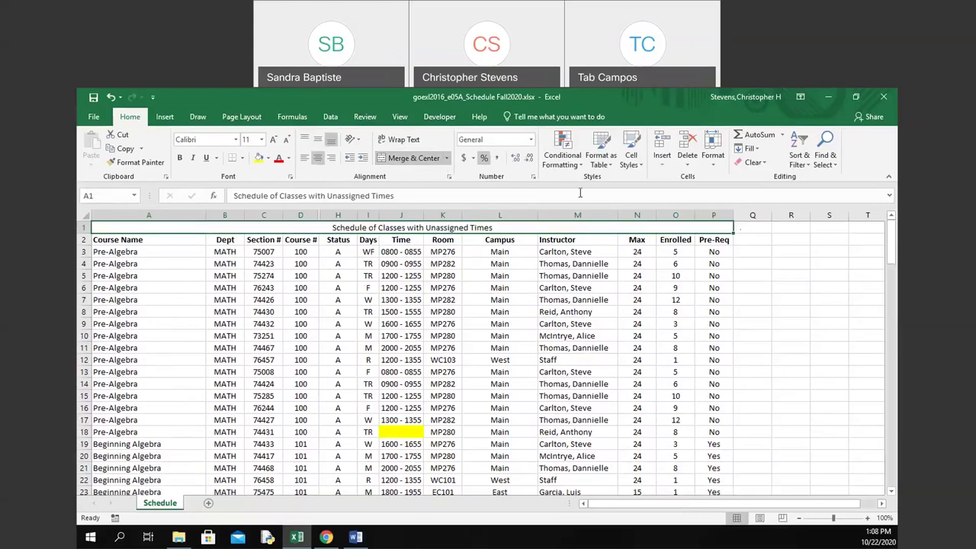
click(628, 156)
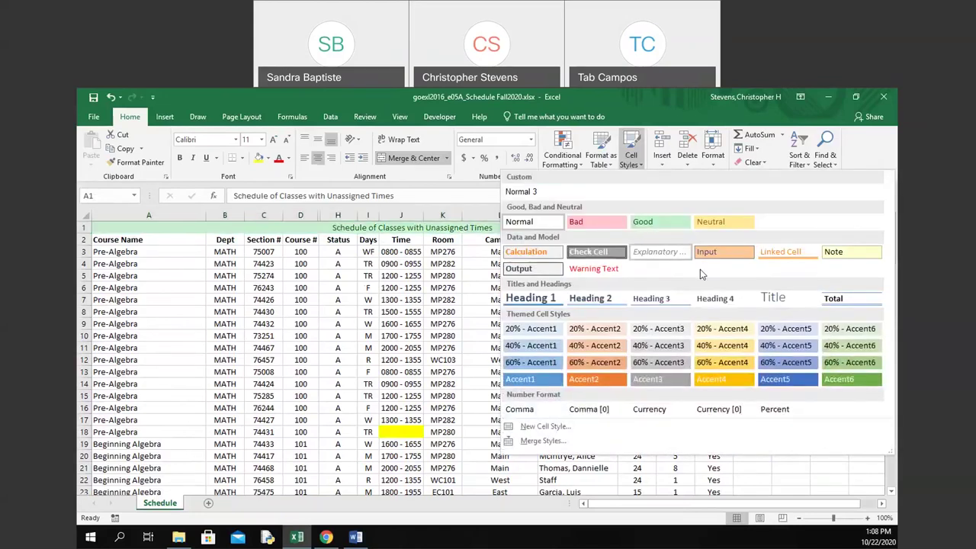
click(775, 297)
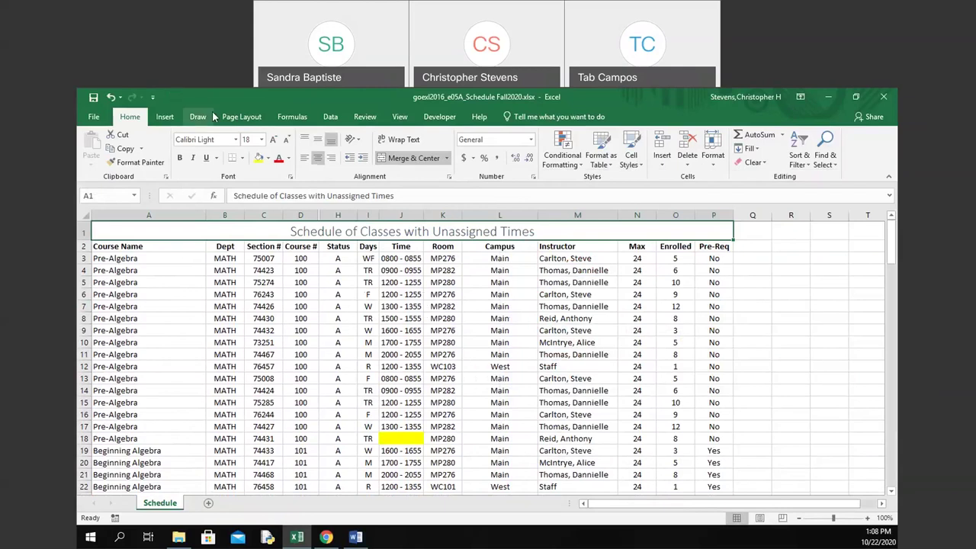
Apply the Ion theme to the workbook and change the theme fonts to the Office set.
click(239, 117)
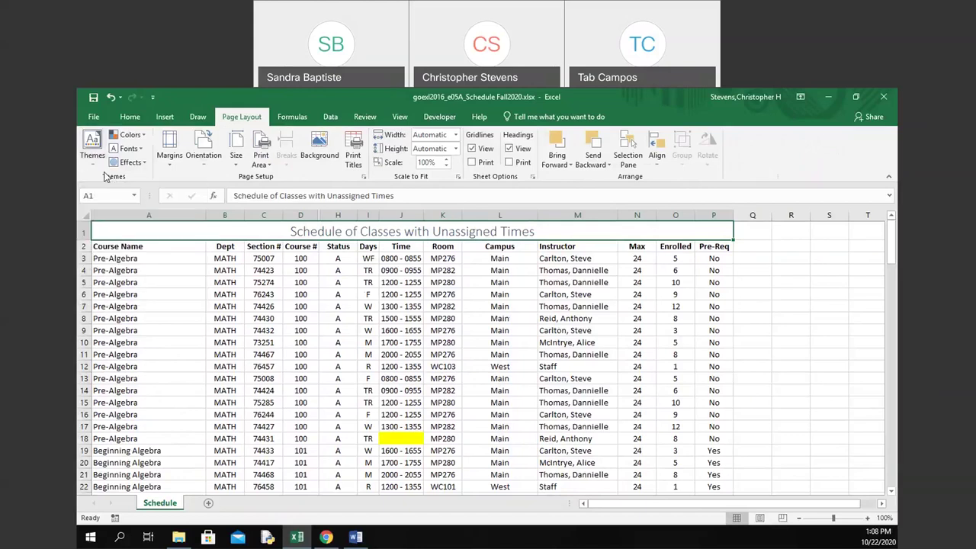
click(92, 148)
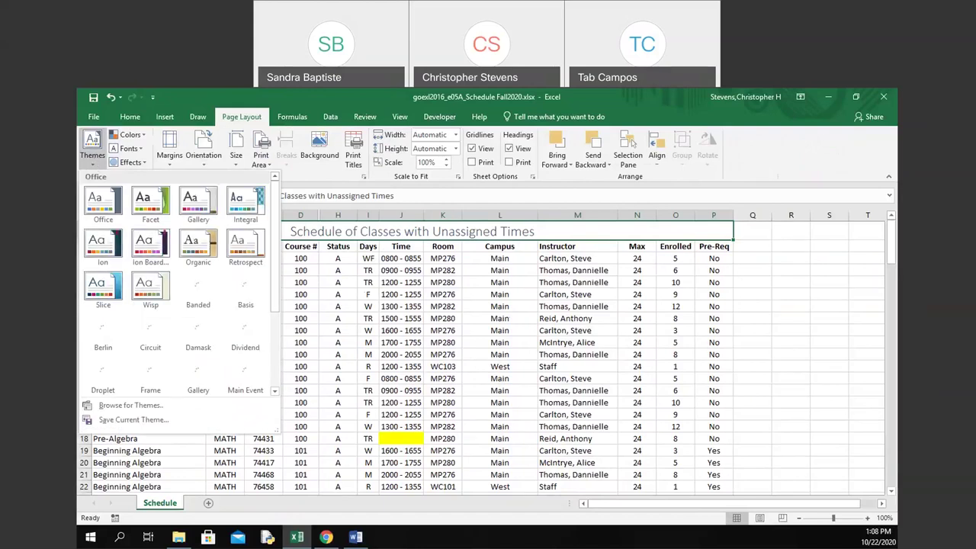
key(Escape)
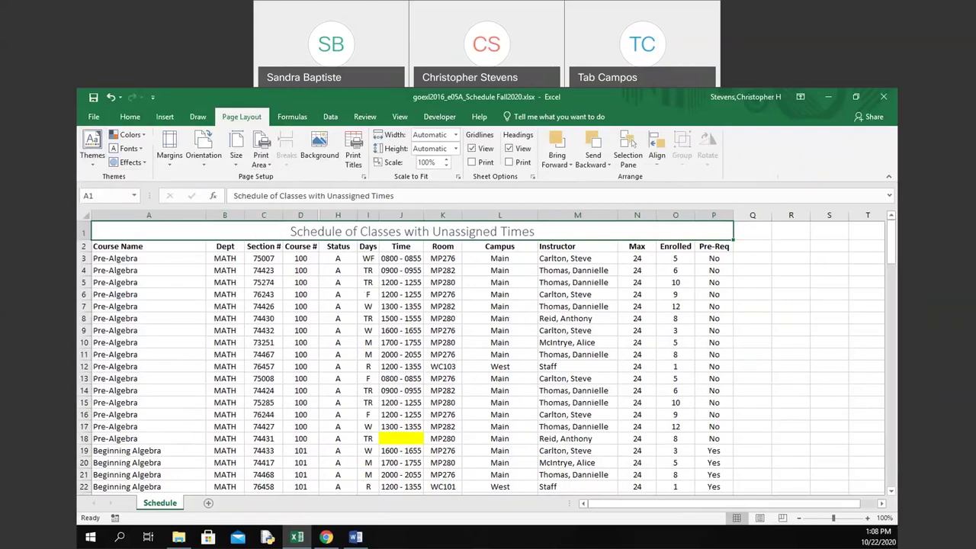
click(91, 162)
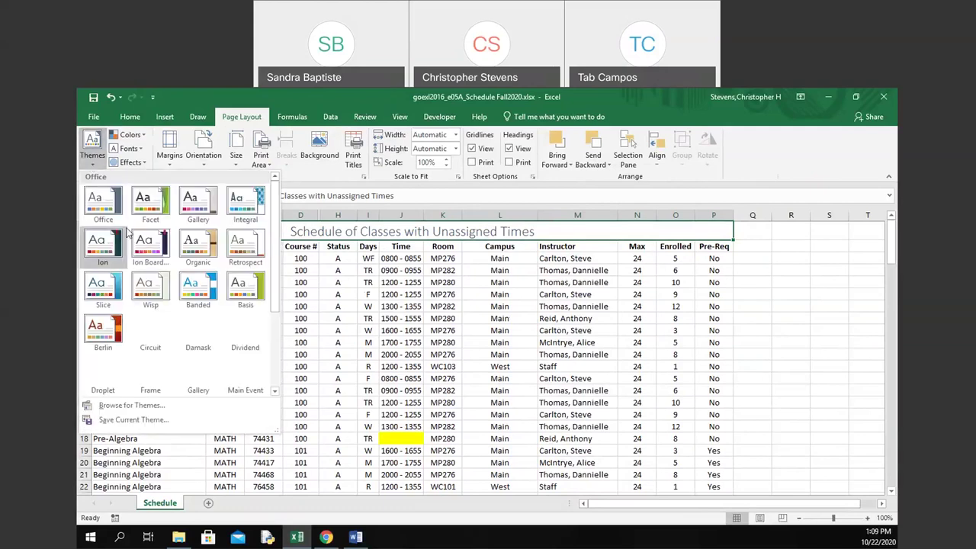
key(Escape)
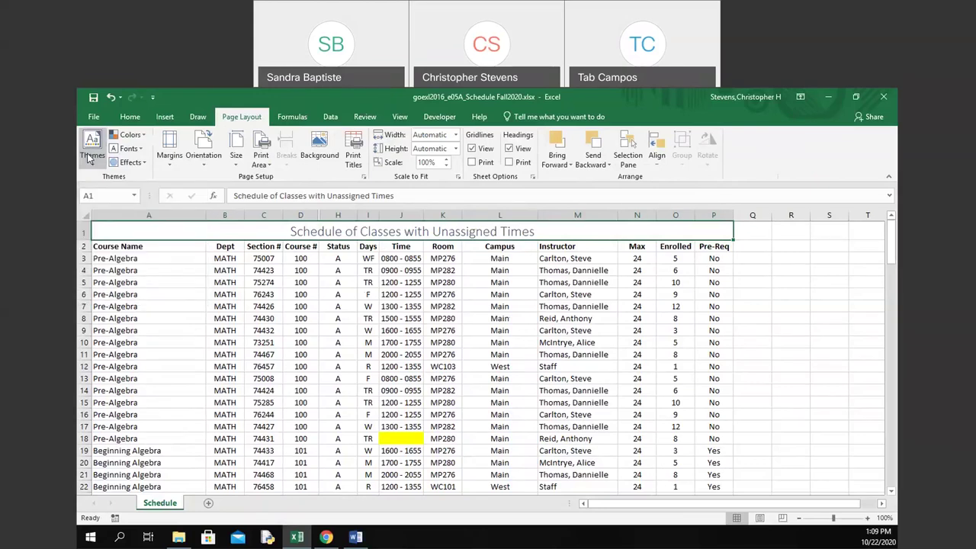
click(89, 156)
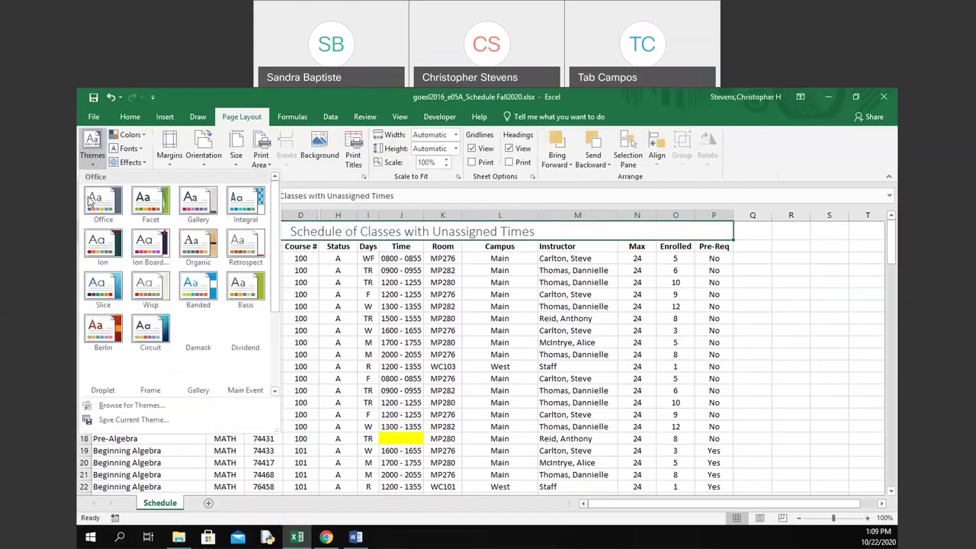
click(97, 243)
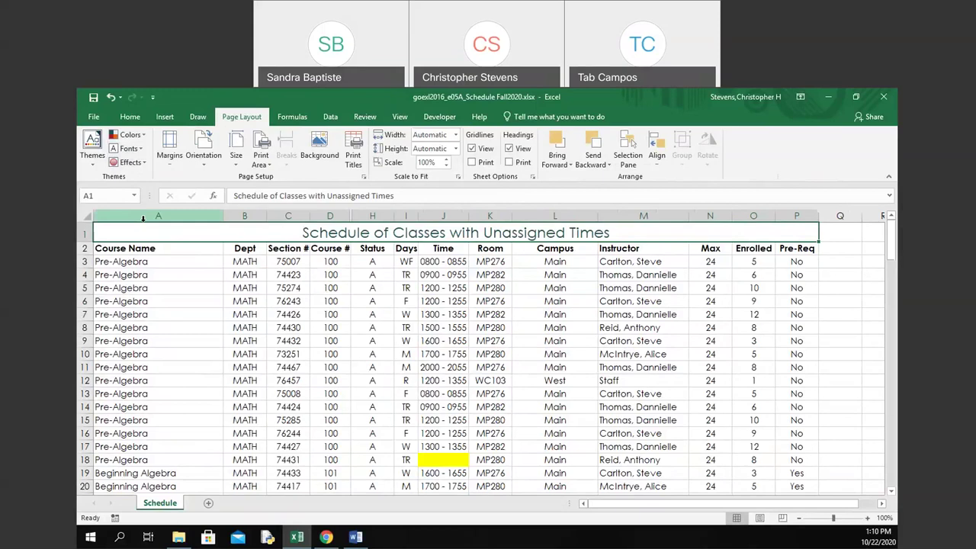
click(121, 149)
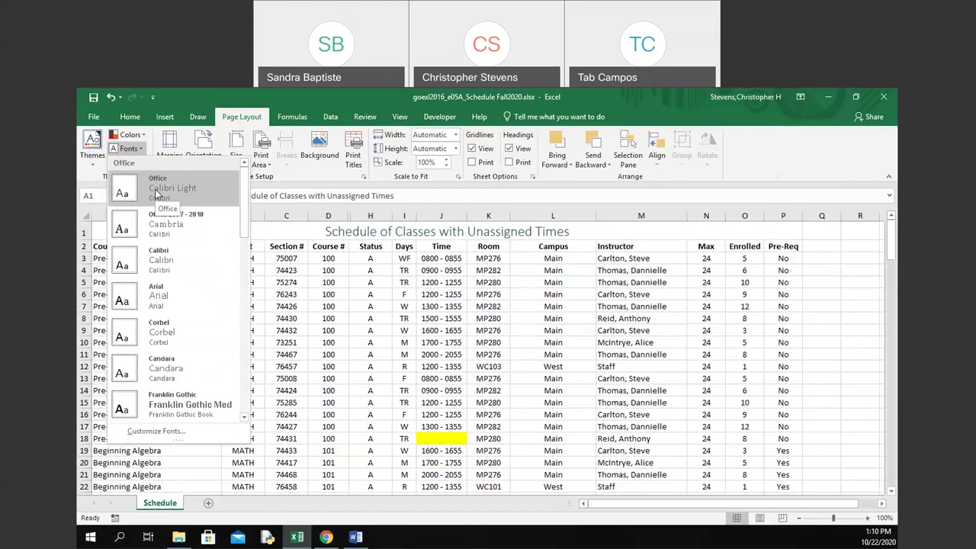
click(156, 194)
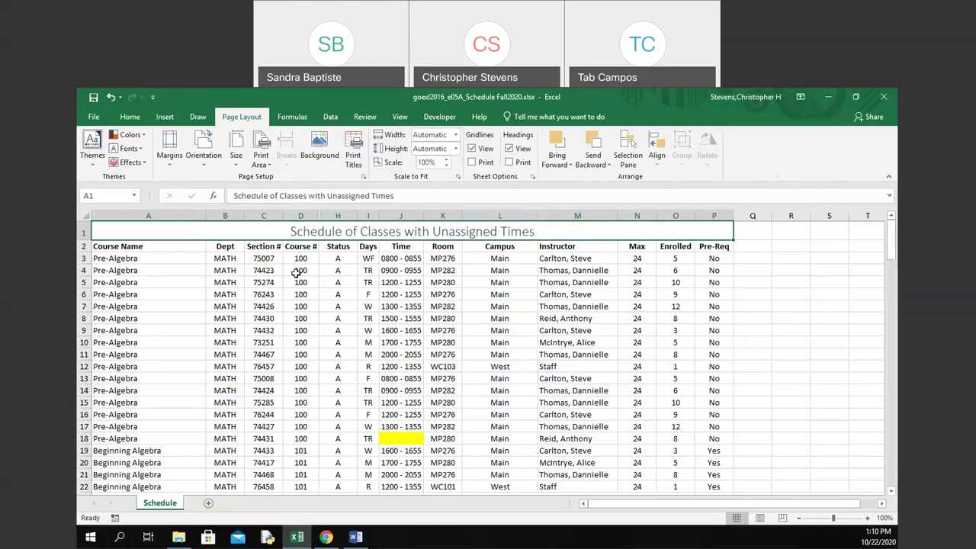
With cell A2 active, start a new custom table style and name it Class Schedule.
click(188, 250)
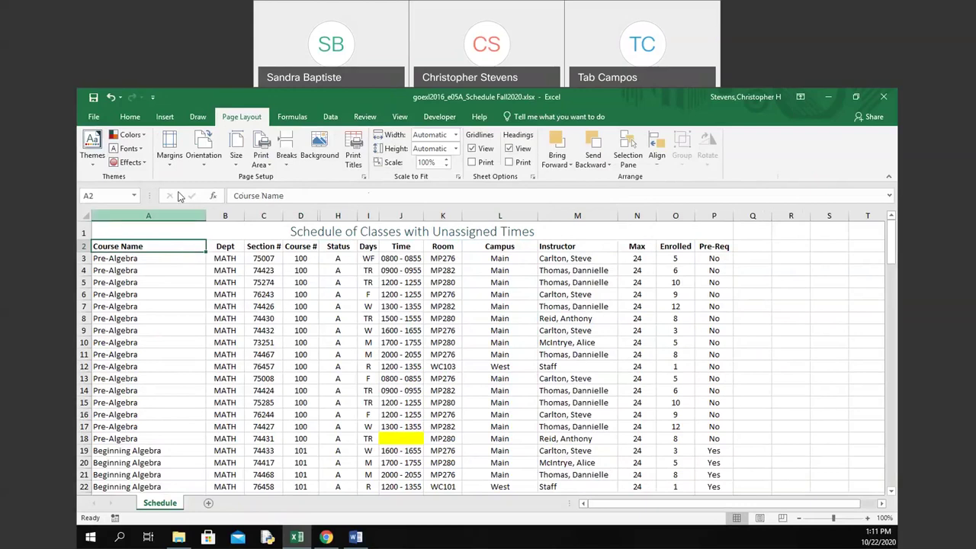
click(167, 119)
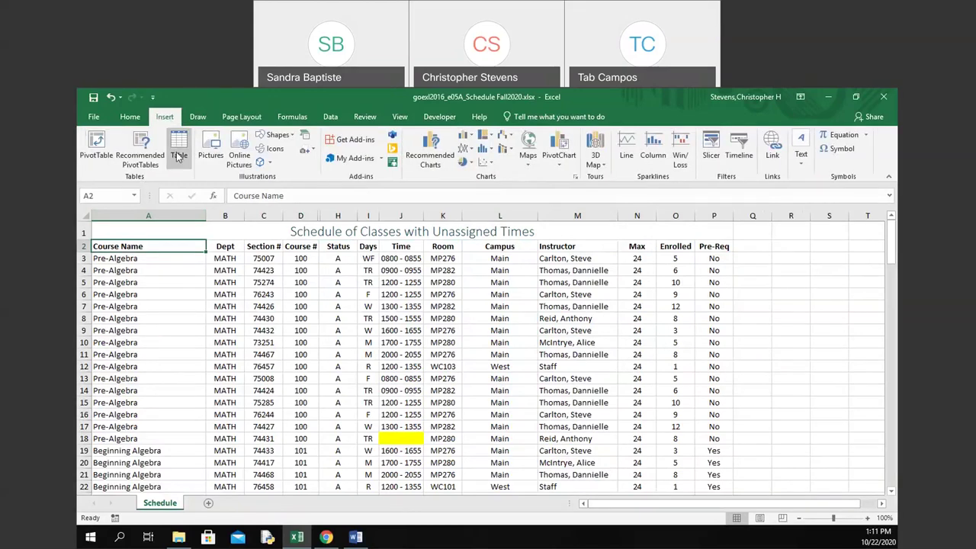
click(137, 120)
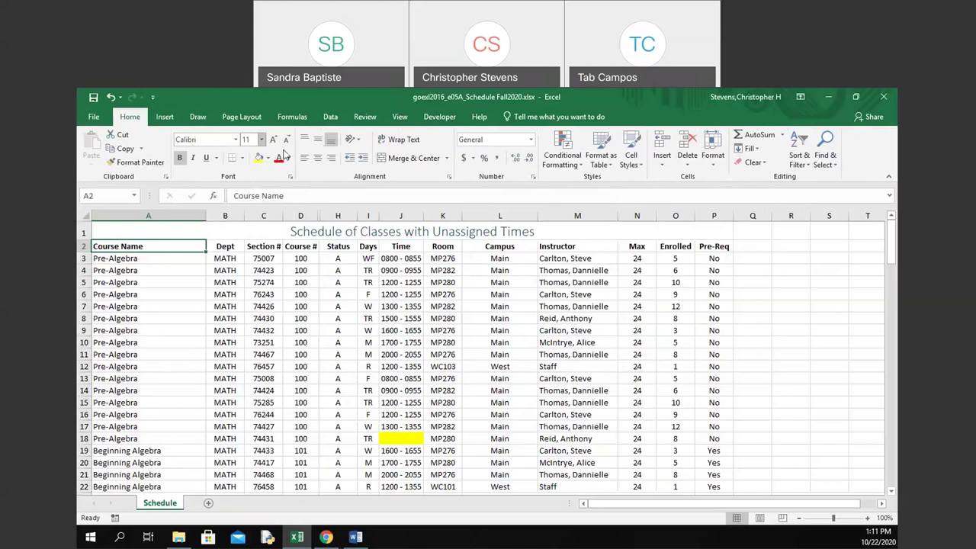
click(604, 161)
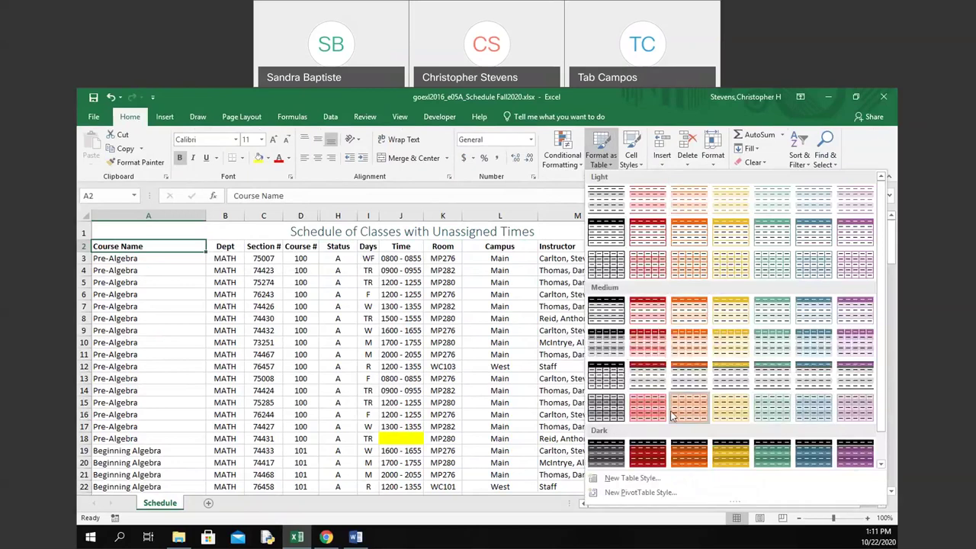
click(633, 478)
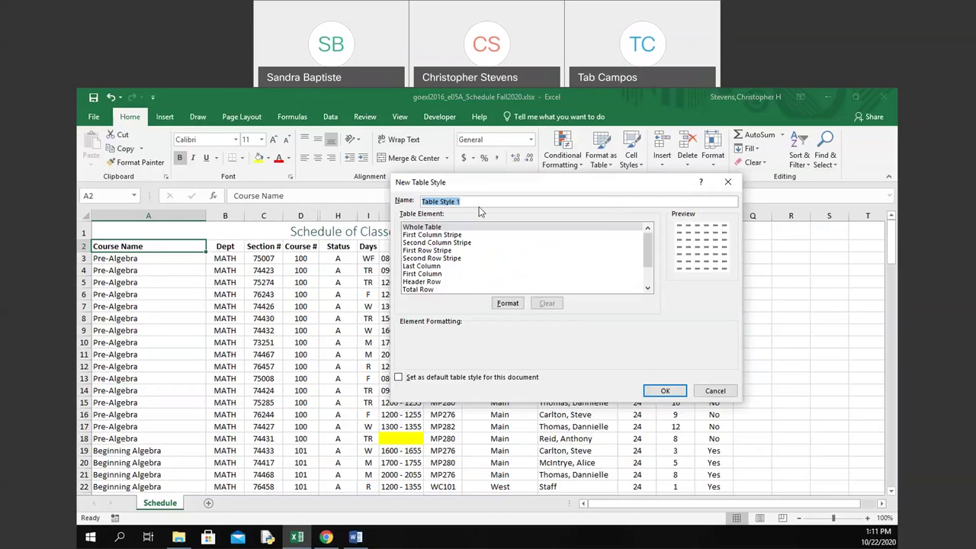
text(Class Schedule)
Give the style's First Row Stripe the lightest teal fill, make it the document's default table style and save it.
click(427, 252)
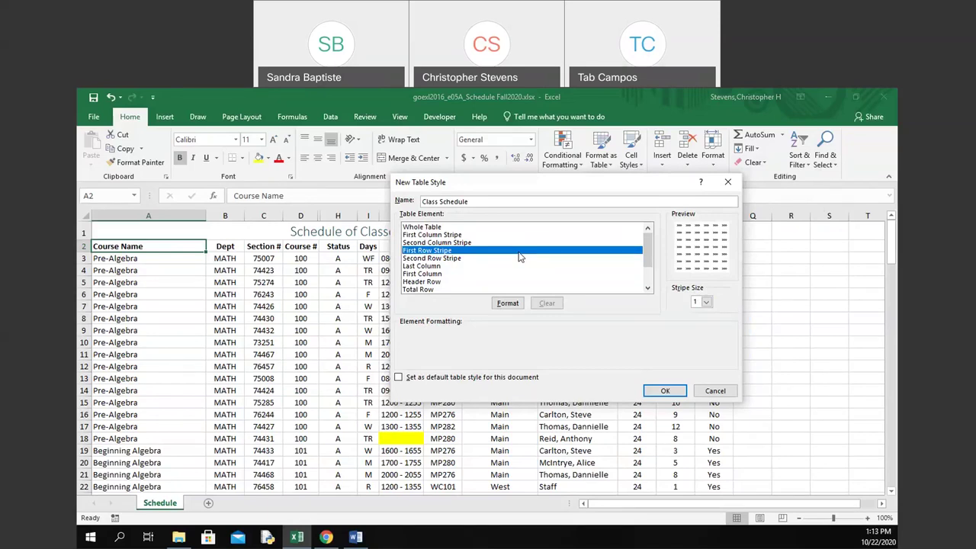
click(506, 304)
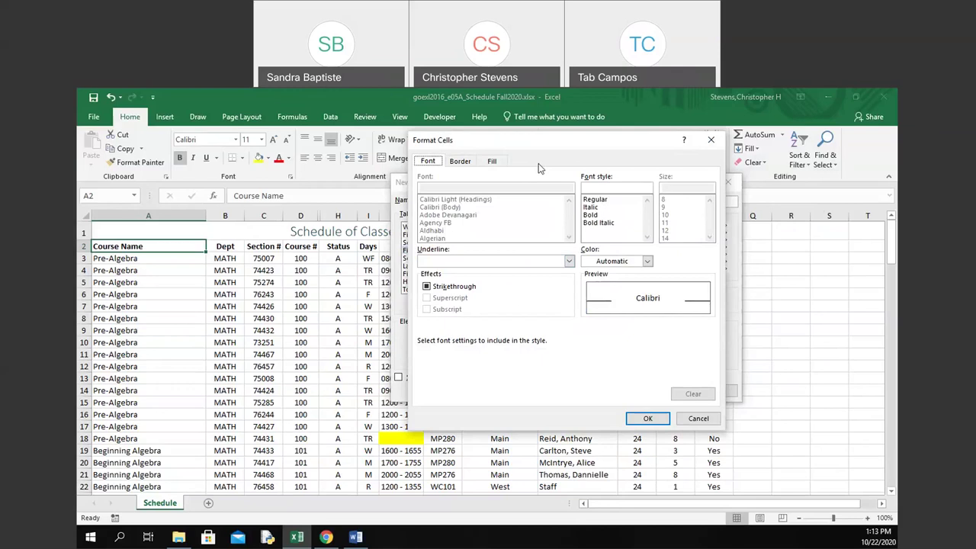
click(493, 161)
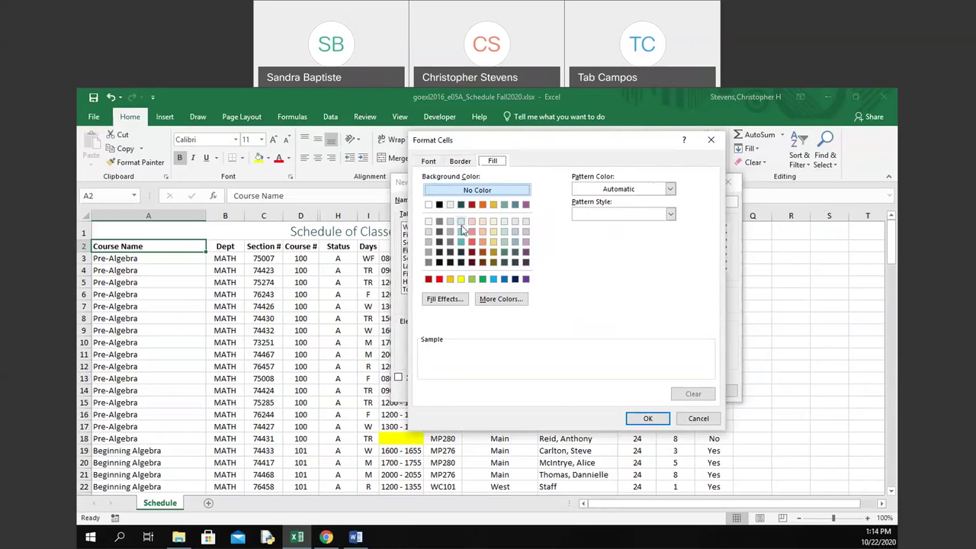
click(460, 222)
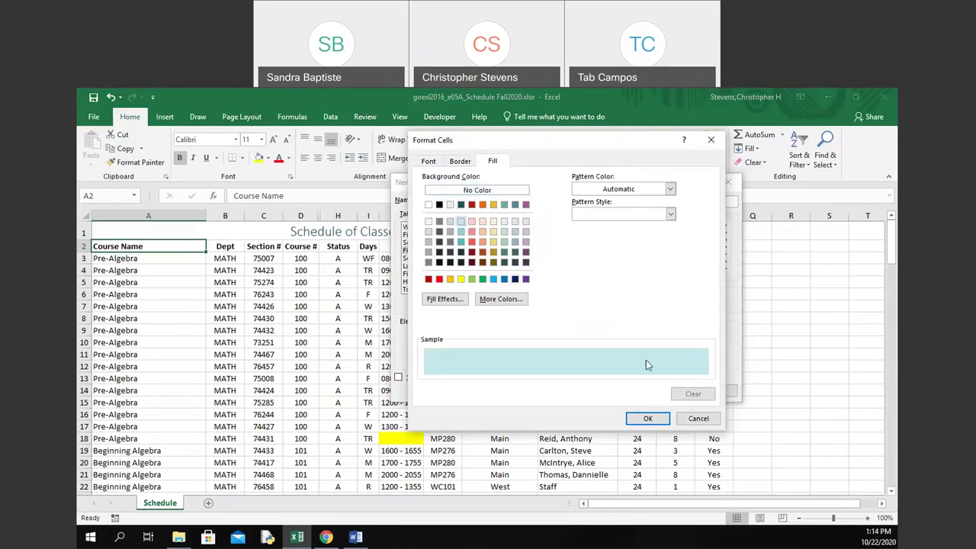
click(646, 418)
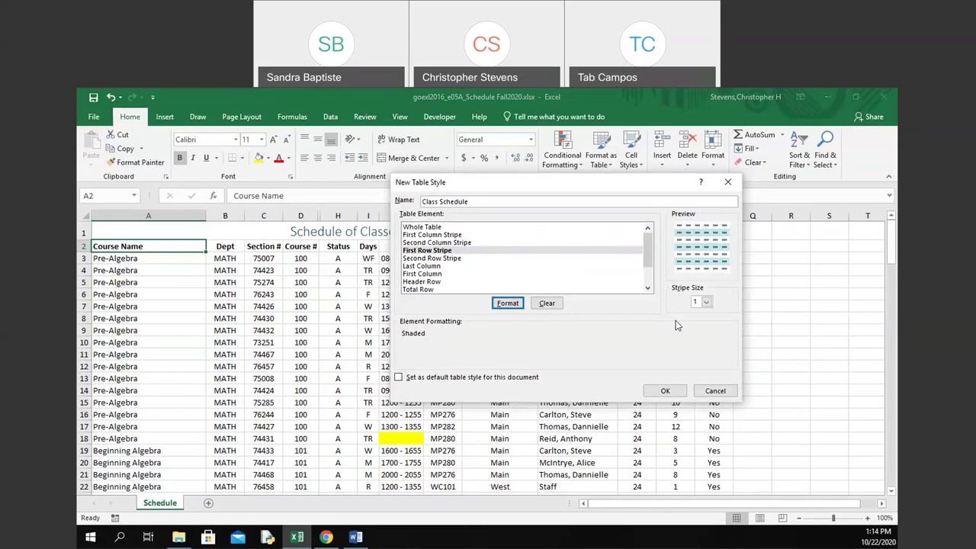
click(481, 380)
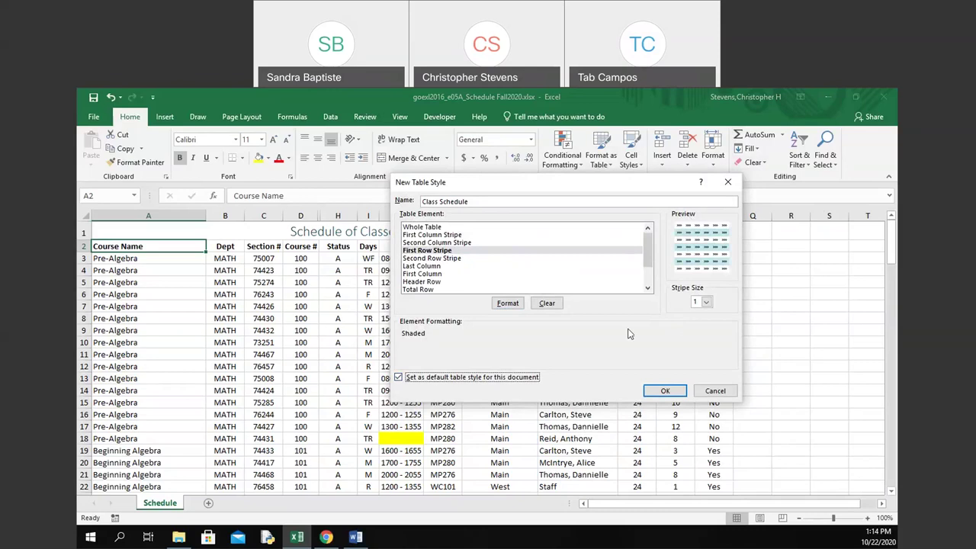
click(662, 391)
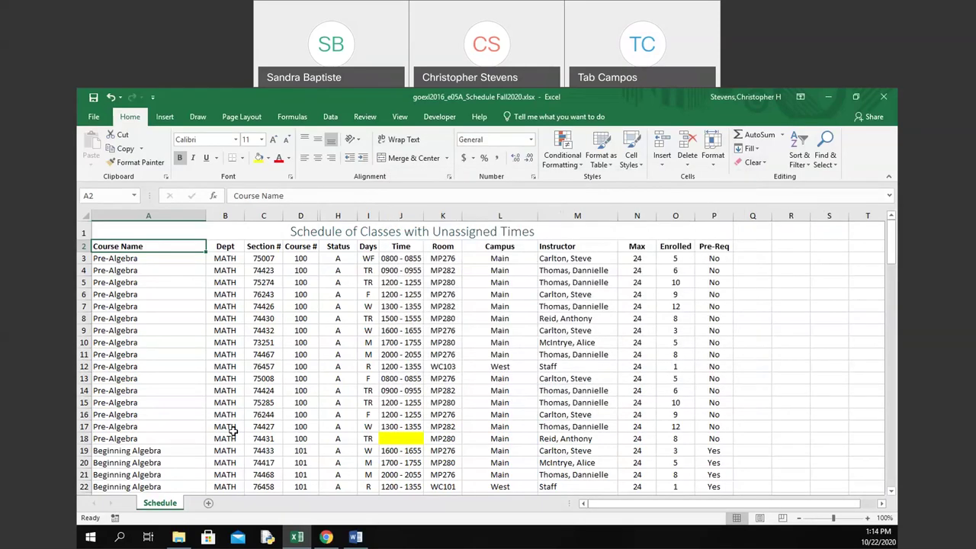
Format the range A2:P129 as a table with headers, using the custom Class Schedule table style.
click(616, 155)
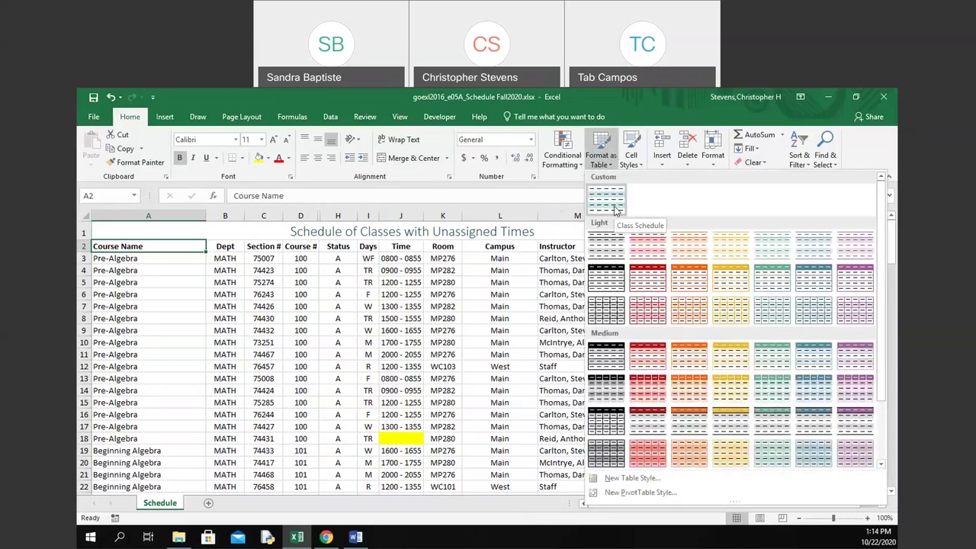
click(185, 246)
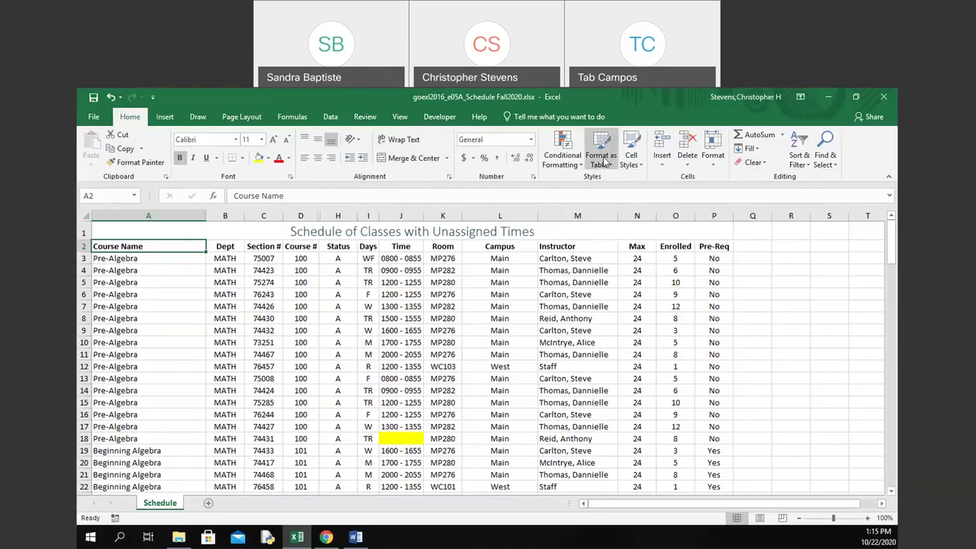
click(603, 161)
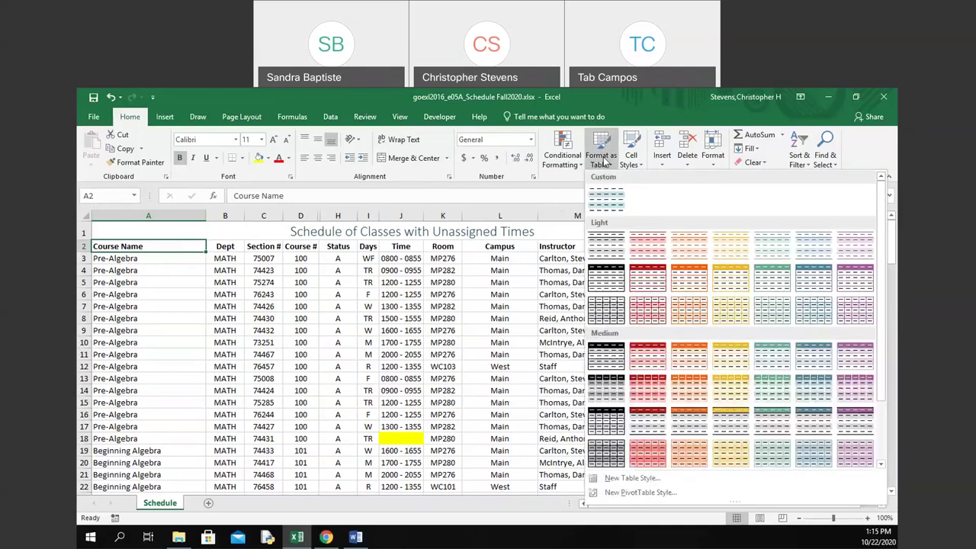
click(607, 201)
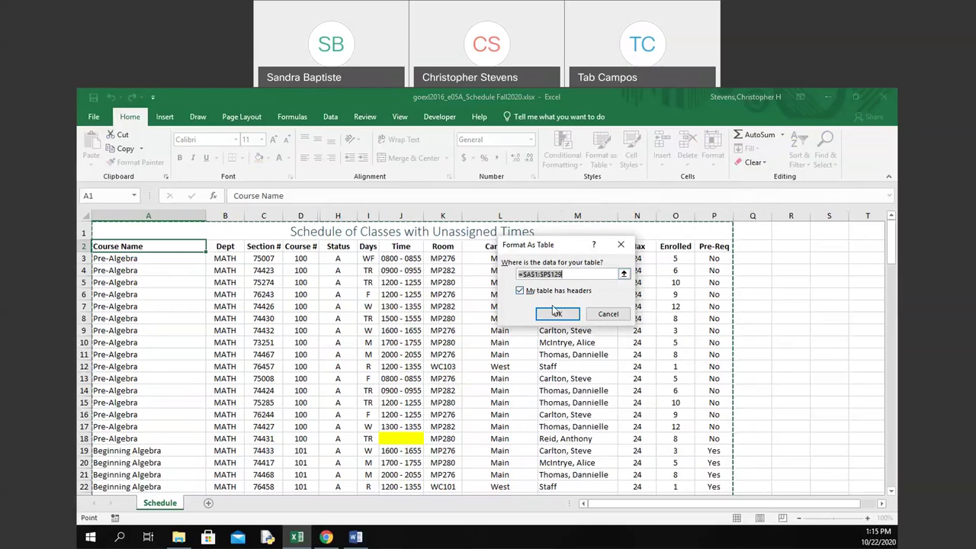
click(538, 275)
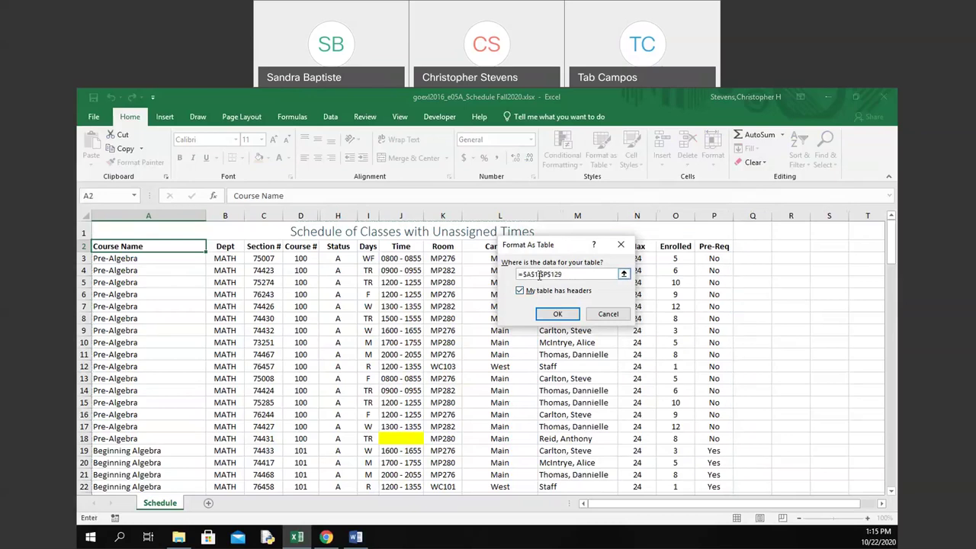
key(BackSpace)
text(2:)
click(550, 314)
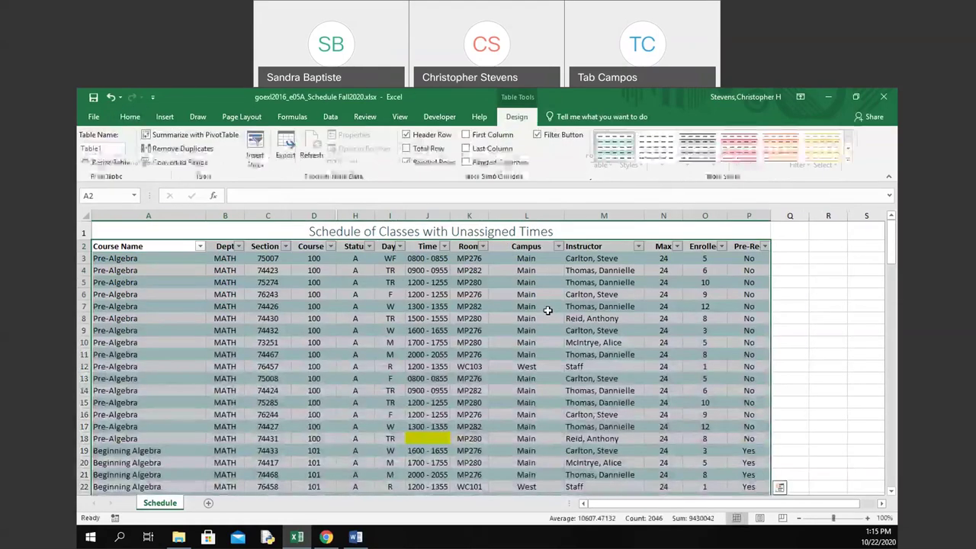
click(692, 270)
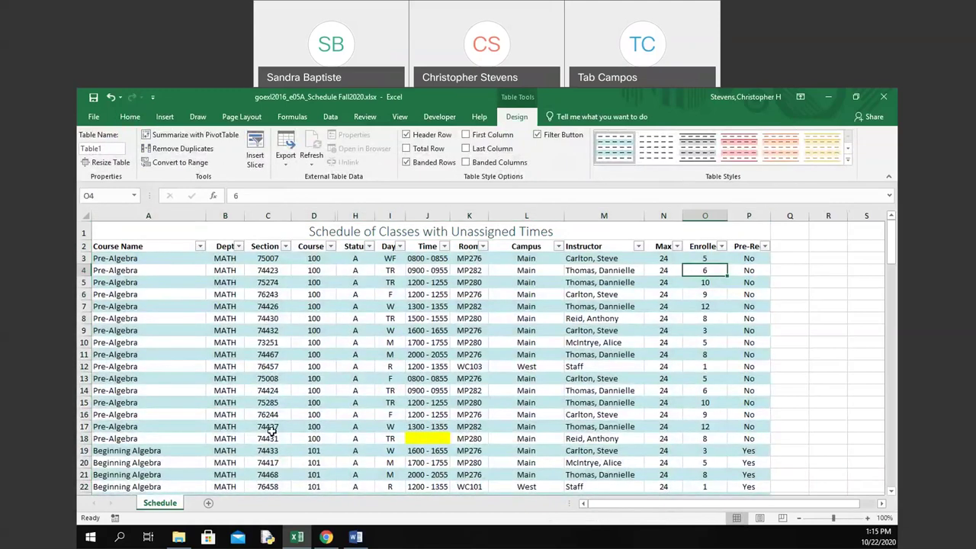
Check the filter list of the Course Name column, save the workbook and select the title cell A1.
click(201, 246)
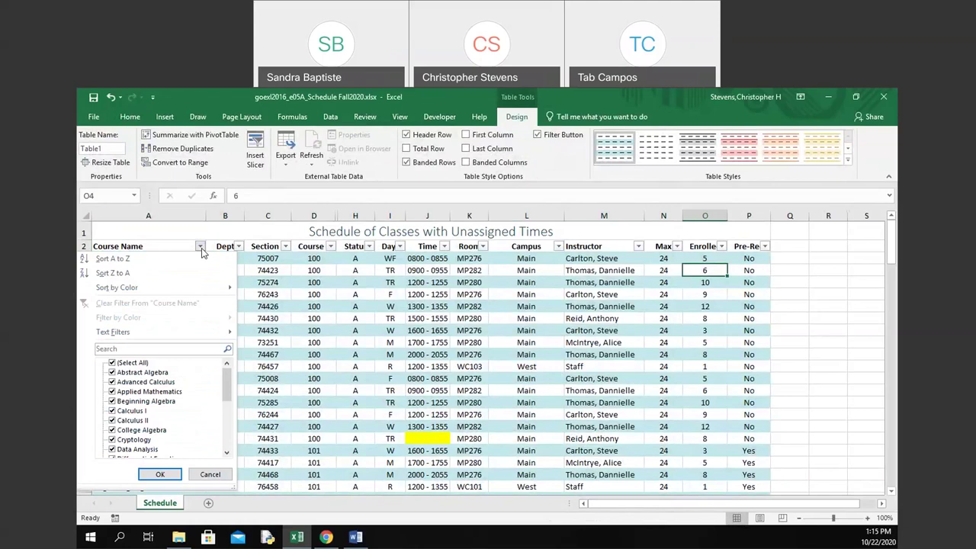
click(201, 250)
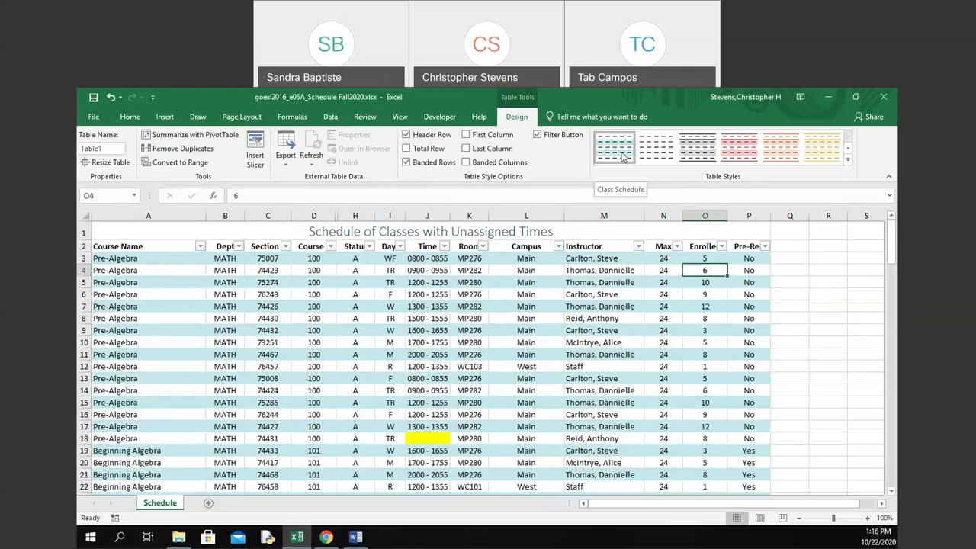
click(93, 97)
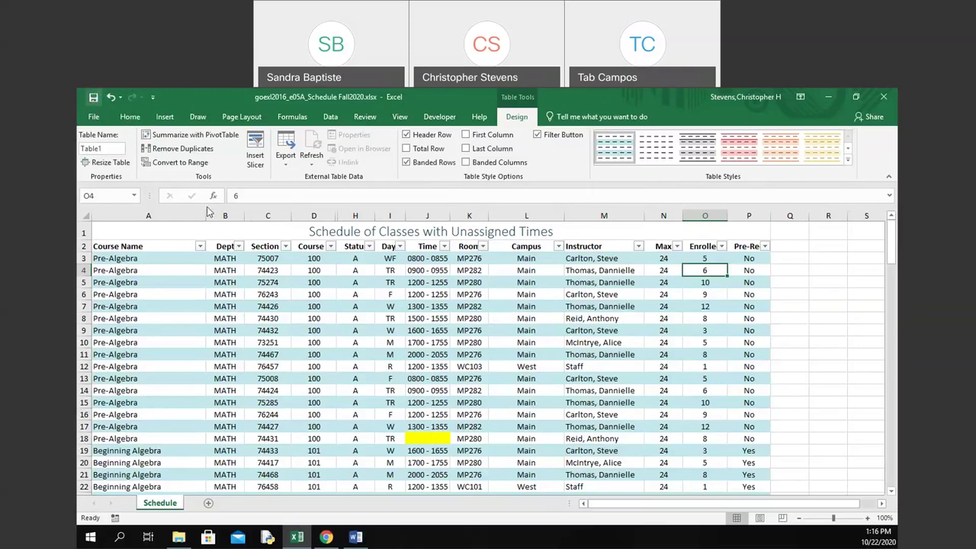
click(334, 232)
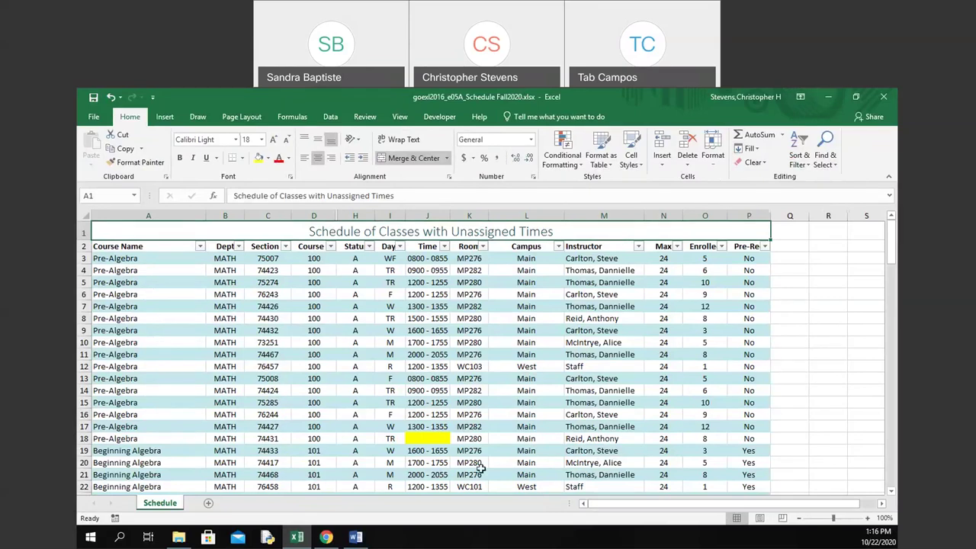
click(328, 538)
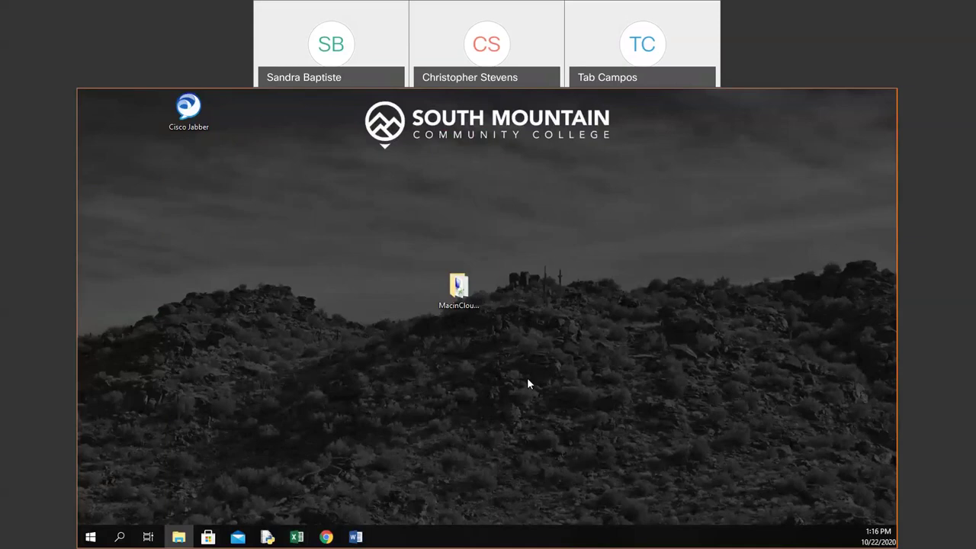
mouse_move(305, 538)
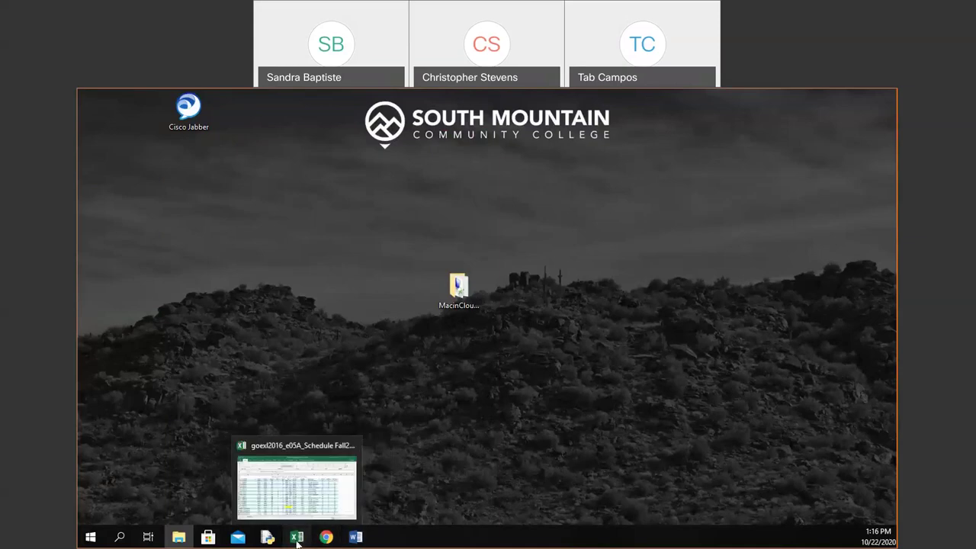
click(297, 540)
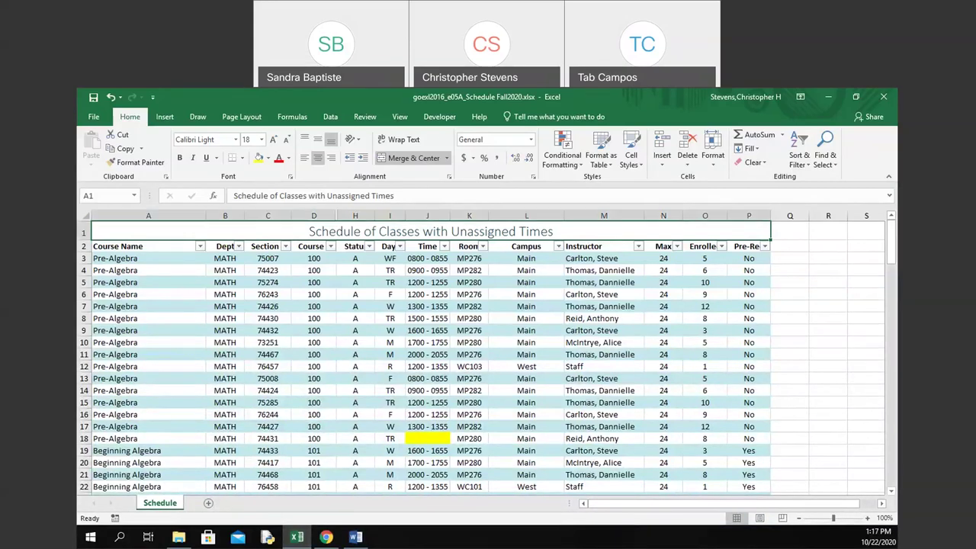
click(356, 538)
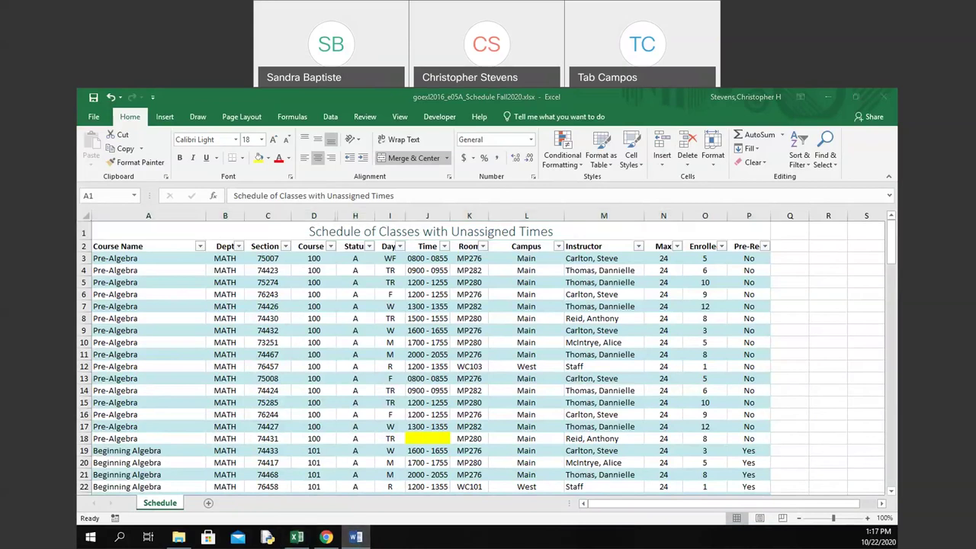
Open the print preview, page through the sheet up to page 4 to see how the columns split, and return to the worksheet.
mouse_move(299, 538)
click(90, 124)
click(90, 119)
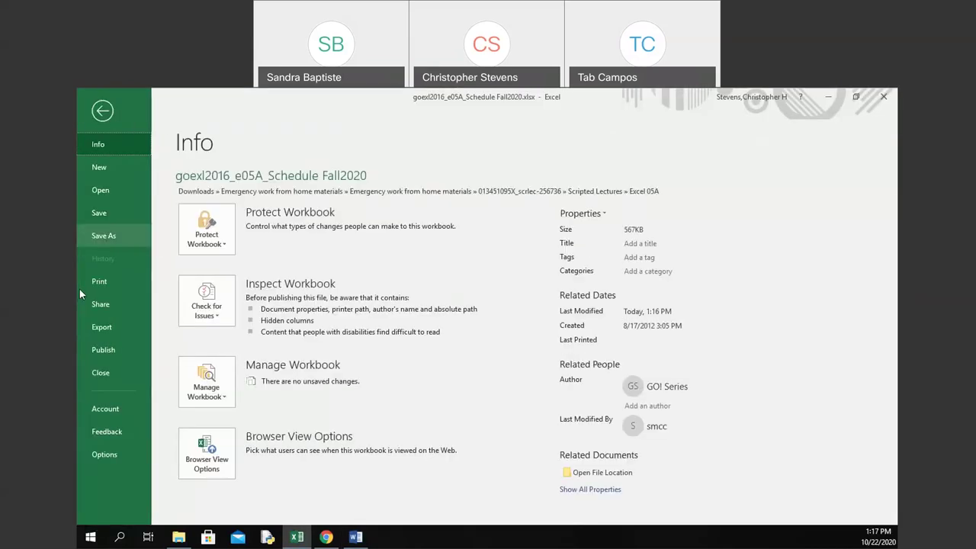
click(94, 281)
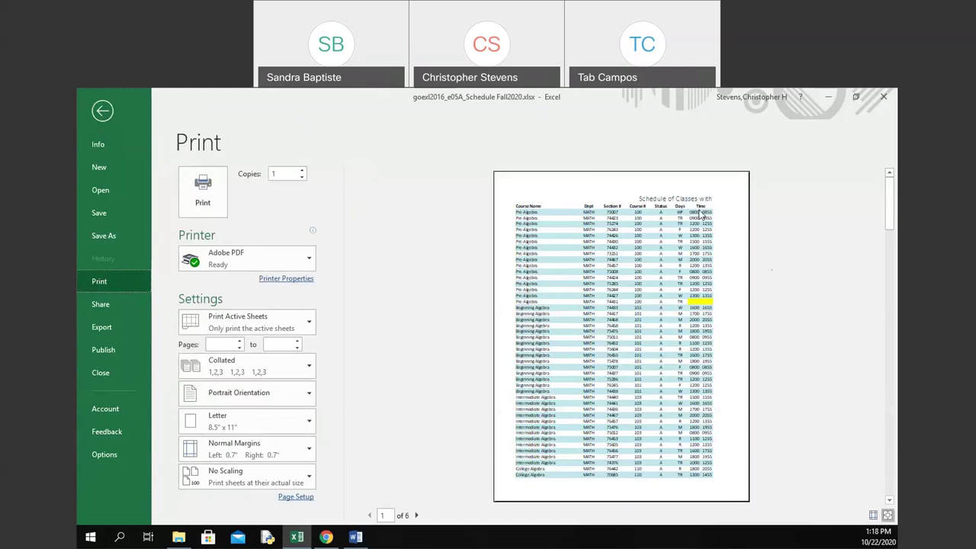
click(417, 515)
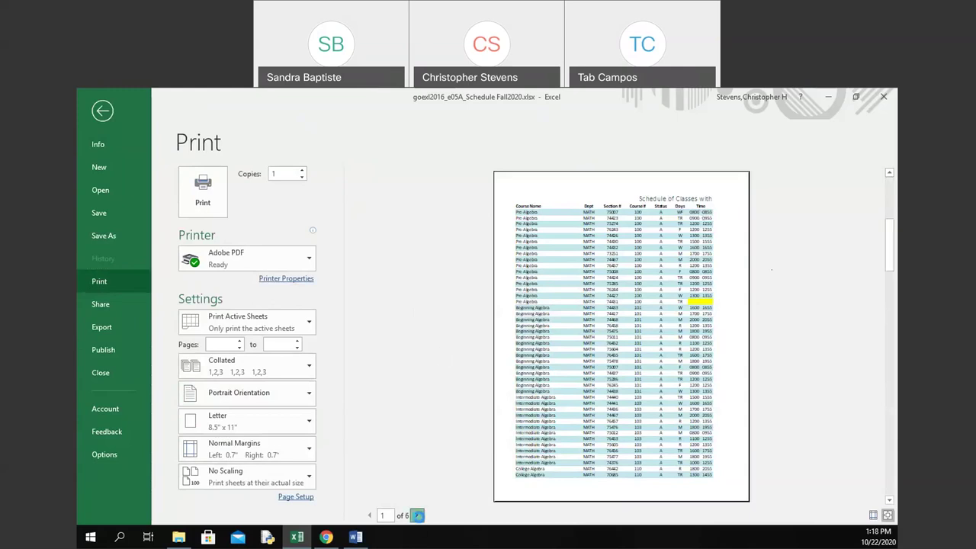
click(417, 516)
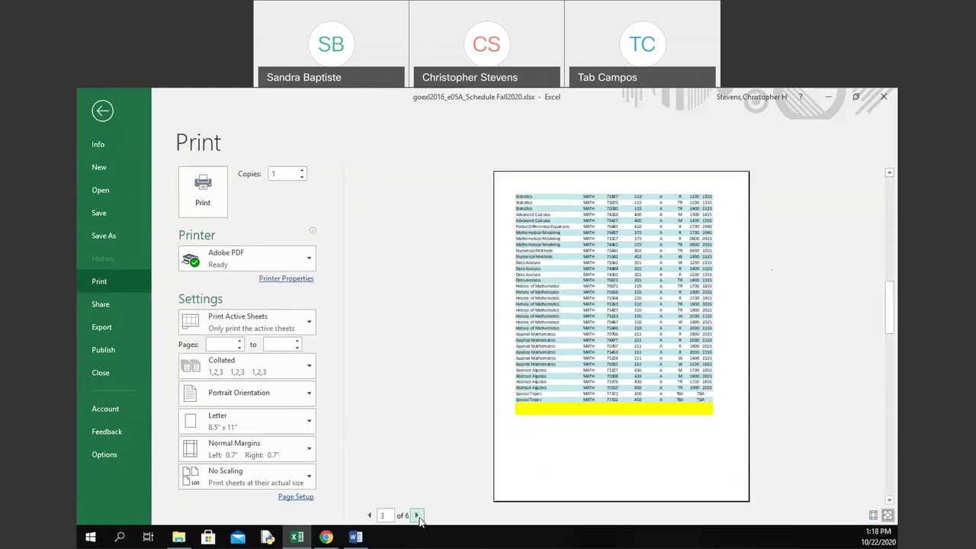
click(417, 515)
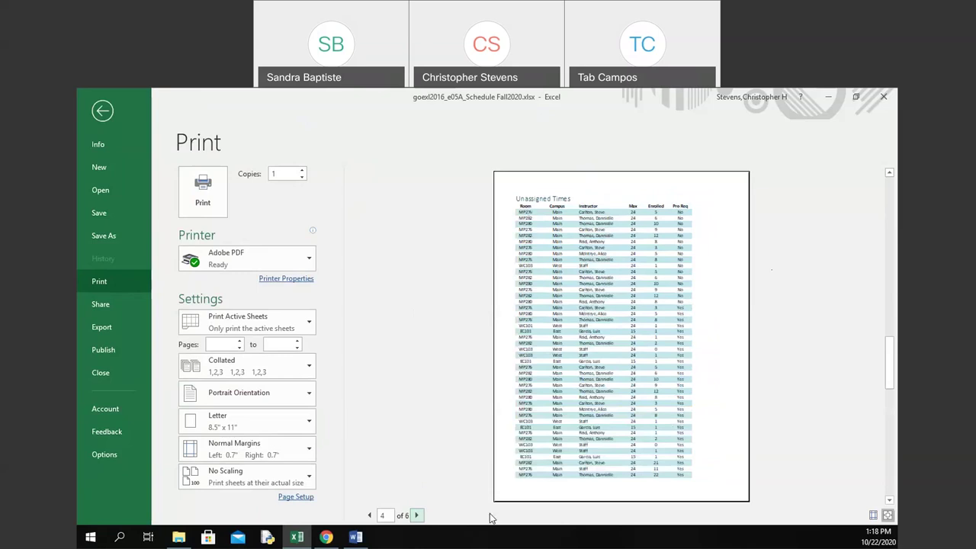
click(369, 515)
click(369, 515)
click(368, 515)
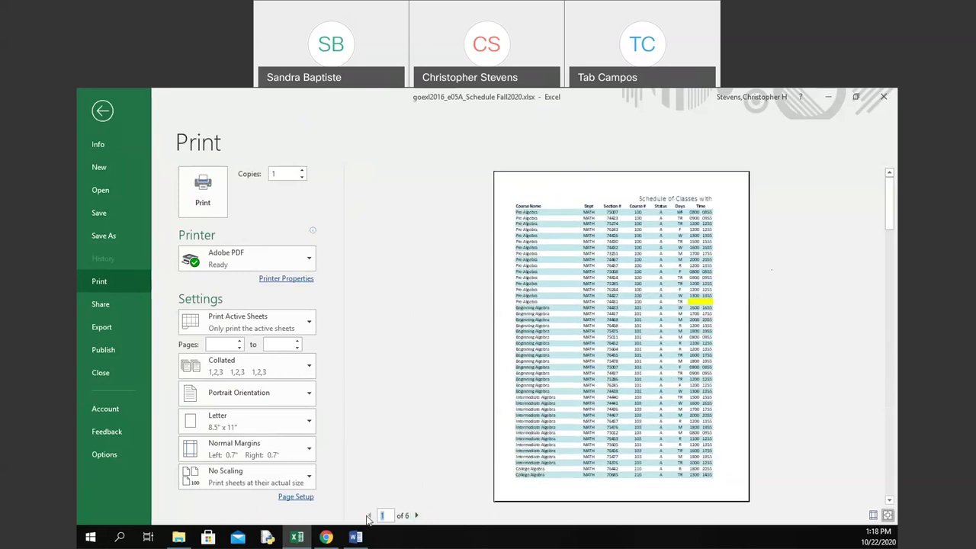
click(418, 515)
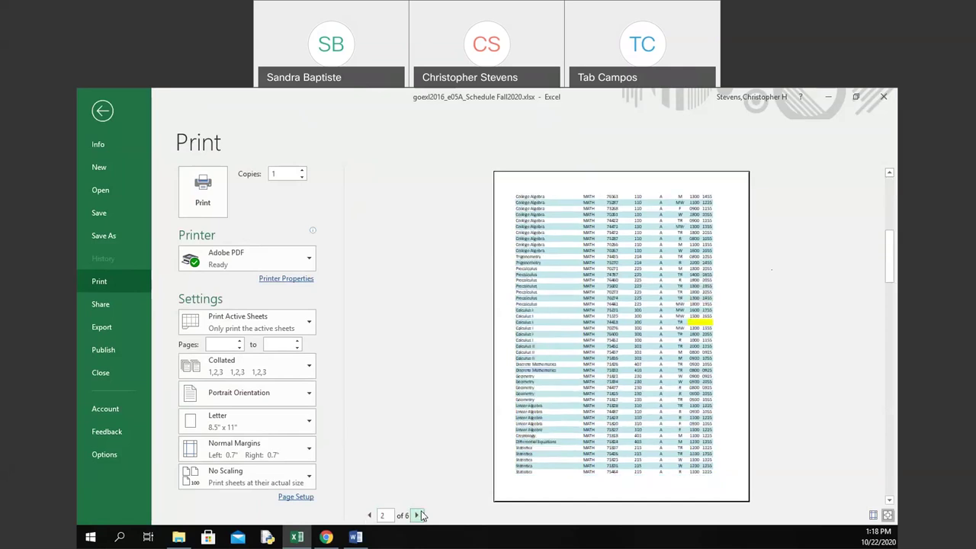
click(418, 516)
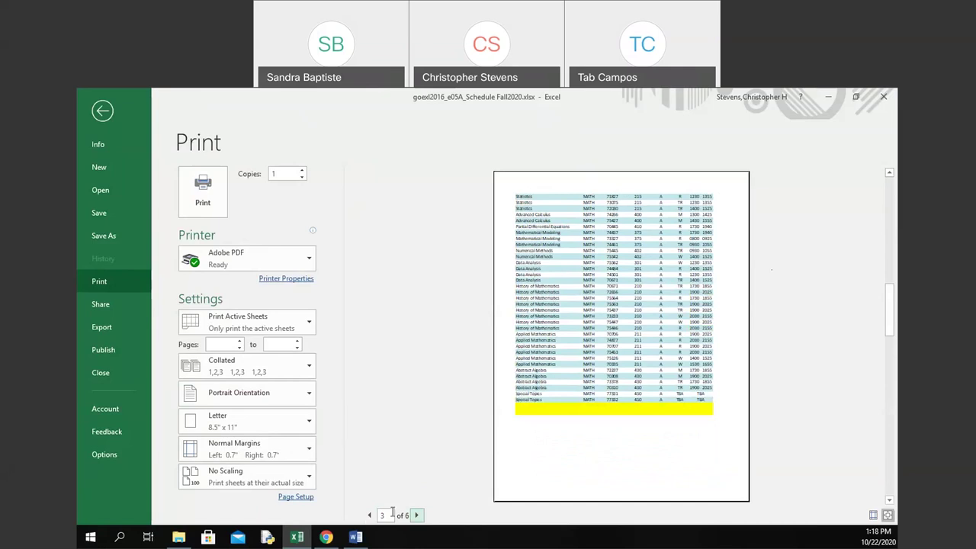
click(369, 516)
click(369, 515)
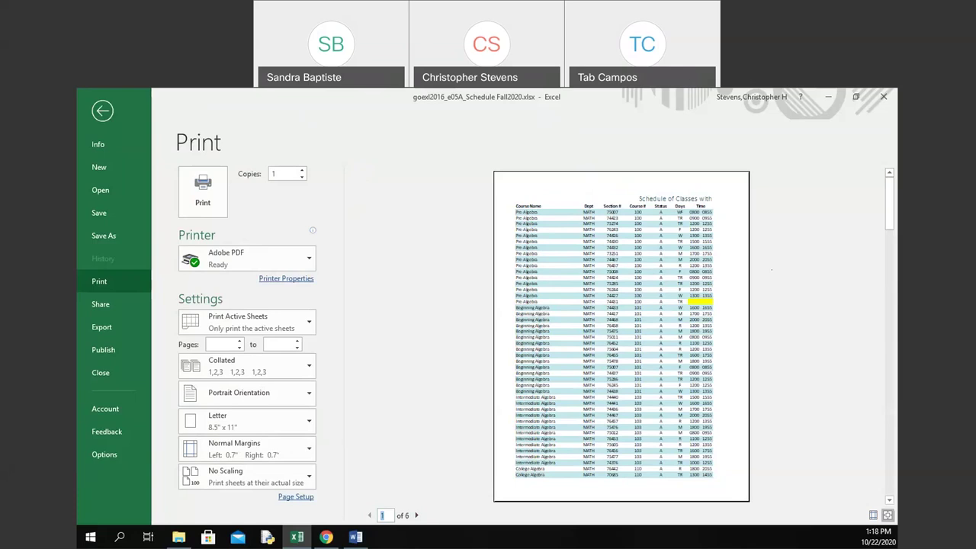
click(103, 112)
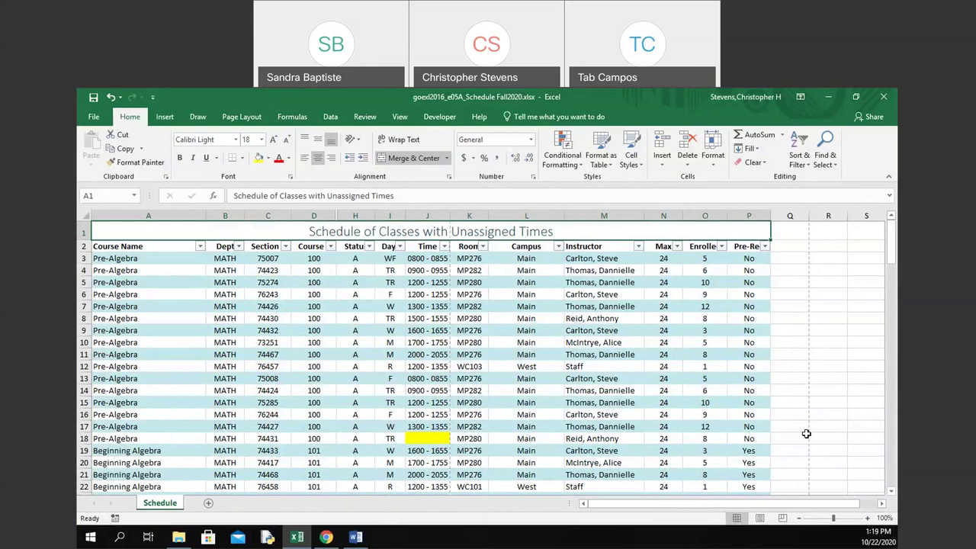
Show the Schedule sheet in Page Break Preview and check the page breaks down to the end of the data.
click(399, 117)
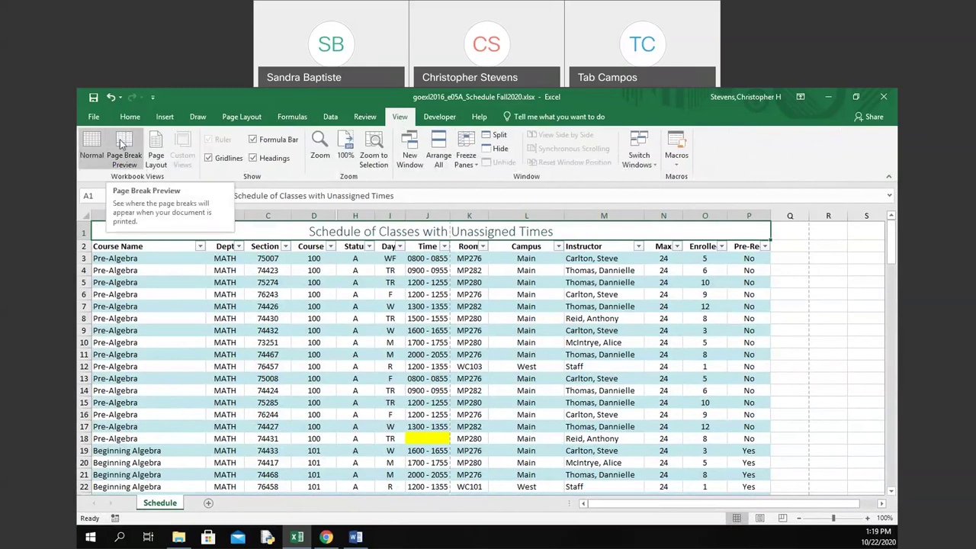
click(782, 519)
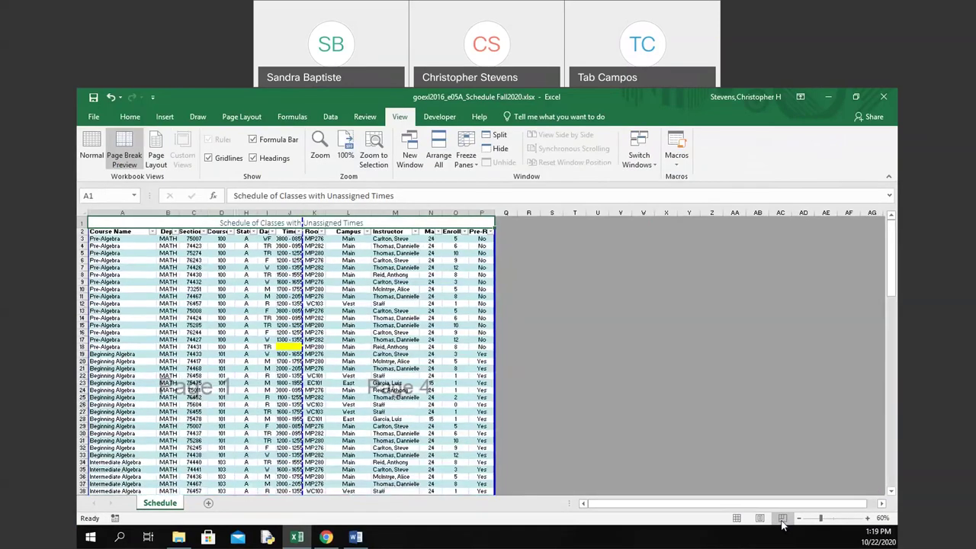
scroll(678, 396, down, 2)
scroll(678, 396, down, 20)
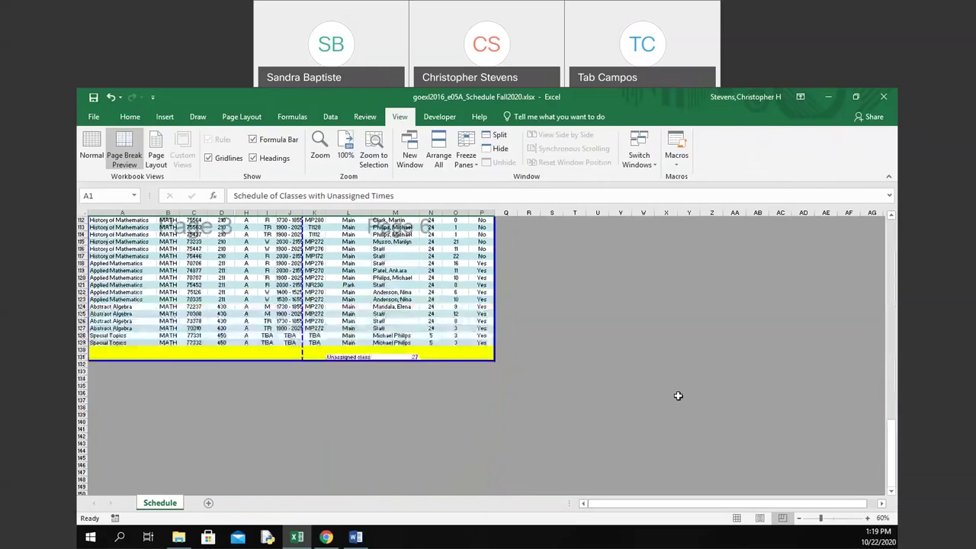
scroll(677, 395, down, 2)
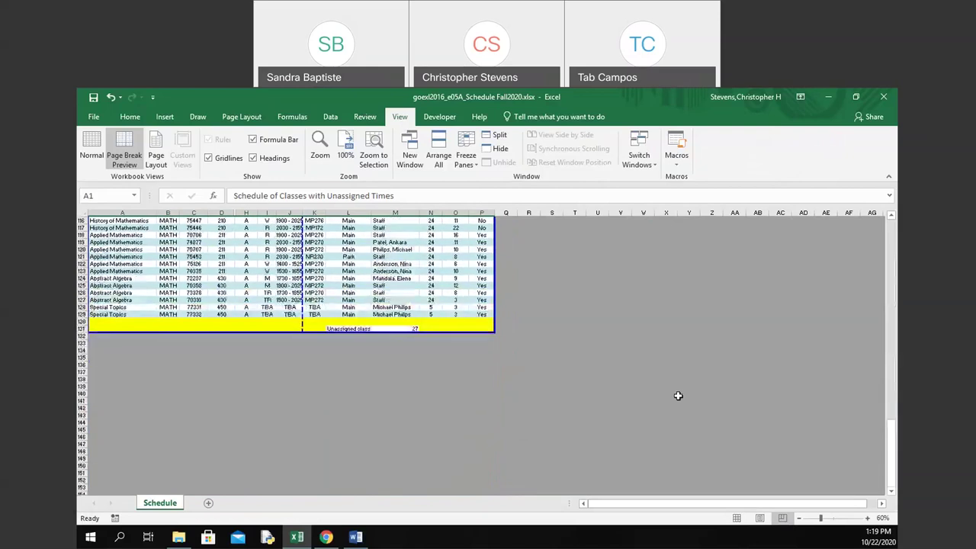
Remove the yellow fill from cells A130:P130 in the blank row directly below the table.
click(98, 321)
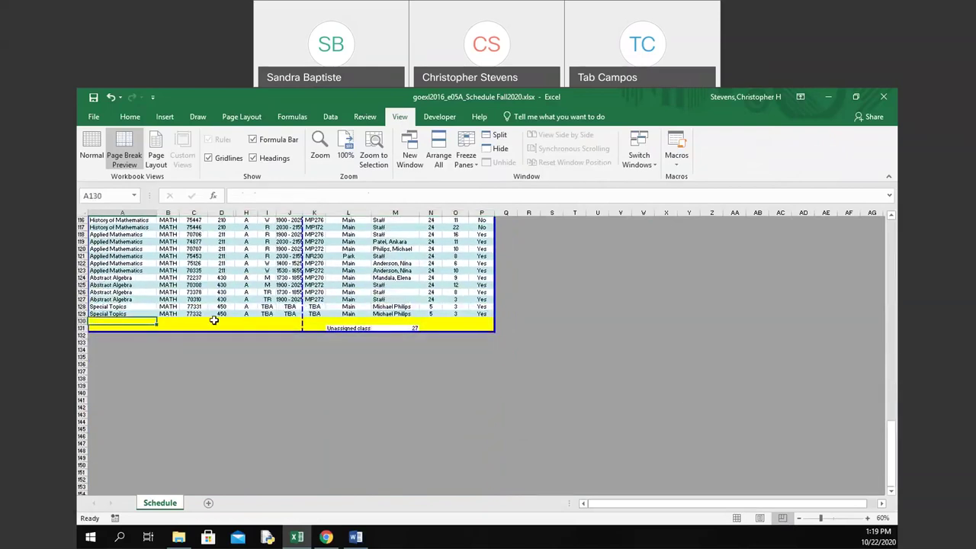
key(shift+Right)
key(shift+Right)
key(shift+Right)
key(shift+Right)
key(shift+Right)
key(shift+Right)
key(shift+Right)
key(shift+Right)
key(shift+Right)
key(shift+Right)
key(shift+Right)
key(shift+Right)
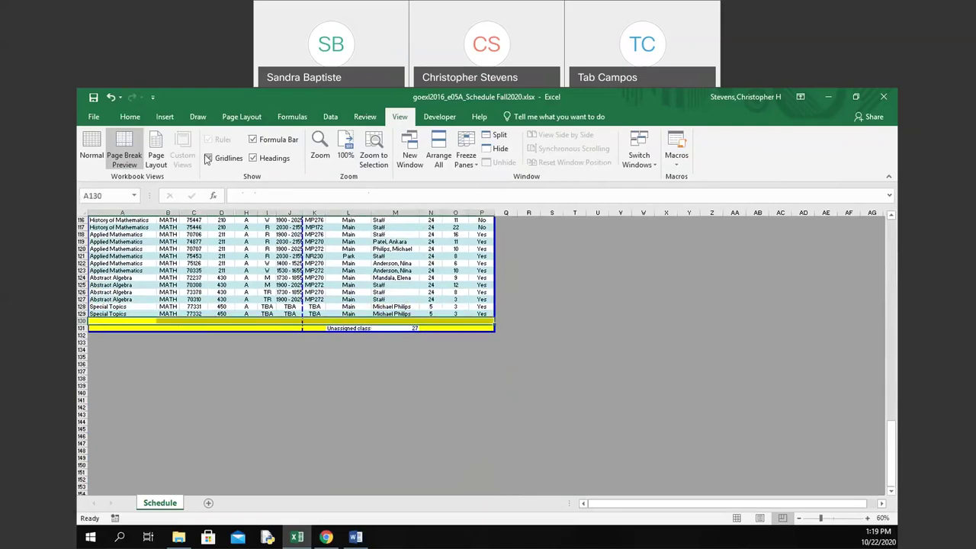
click(129, 118)
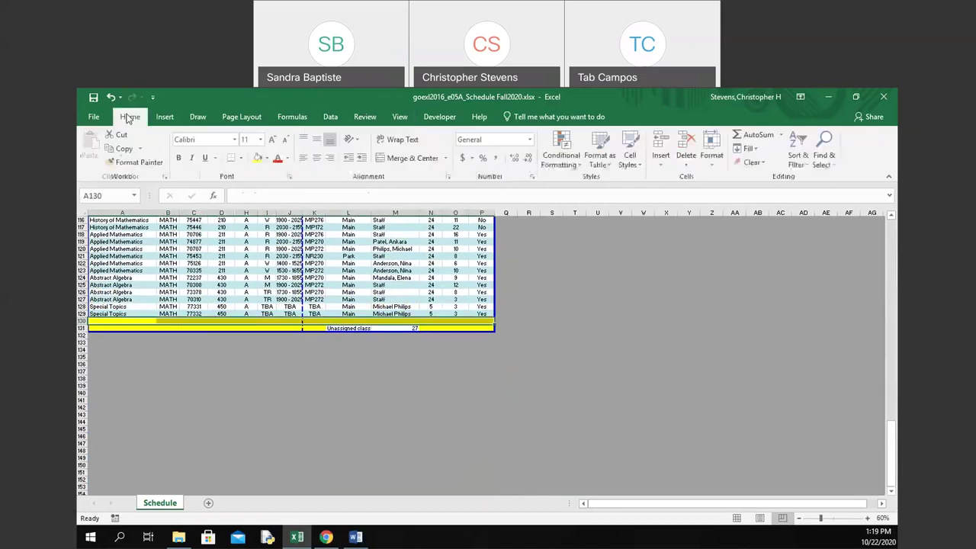
click(268, 160)
click(257, 263)
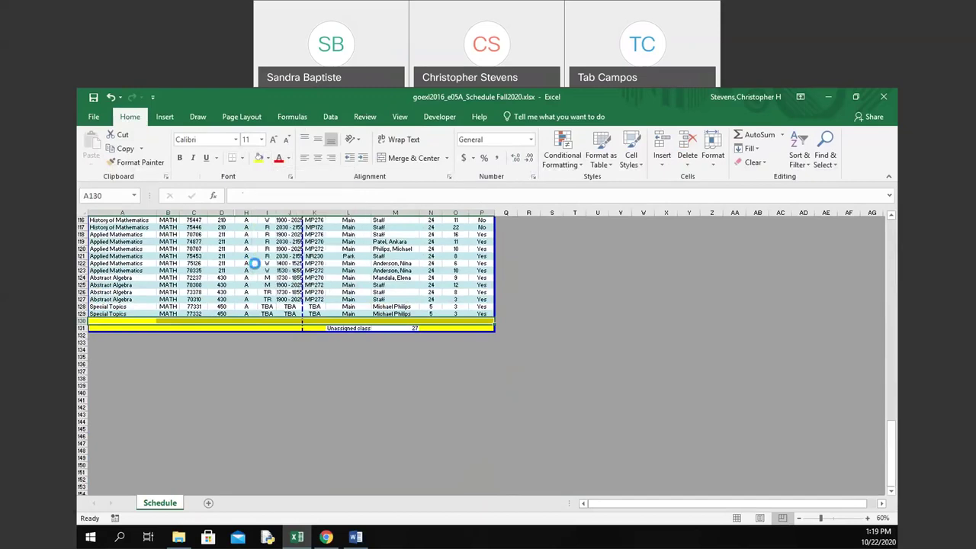
Remove the yellow fill from cells A131:K131 in the Unassigned classes row.
click(109, 328)
key(shift+Right)
key(shift+Right)
key(shift+Right)
key(shift+Right)
key(shift+Right)
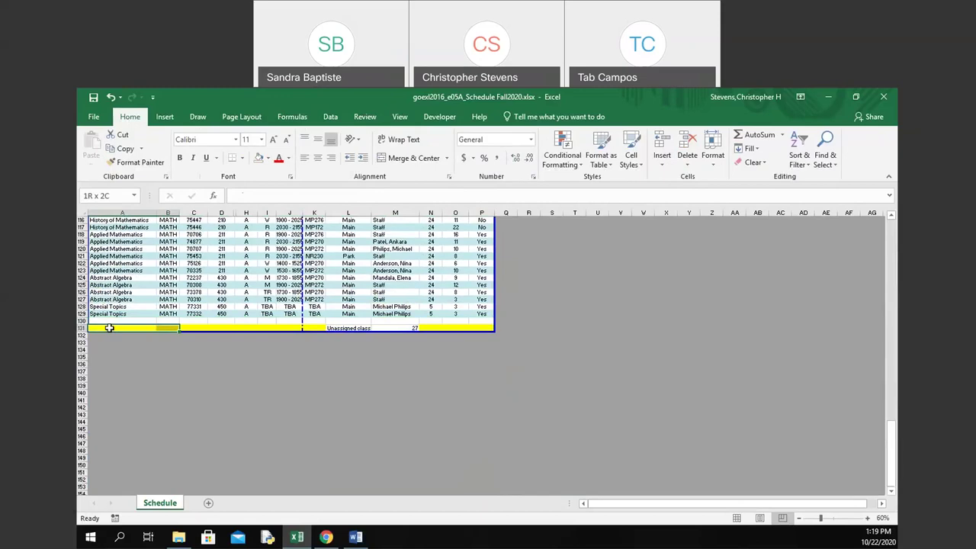
drag(109, 328, 109, 328)
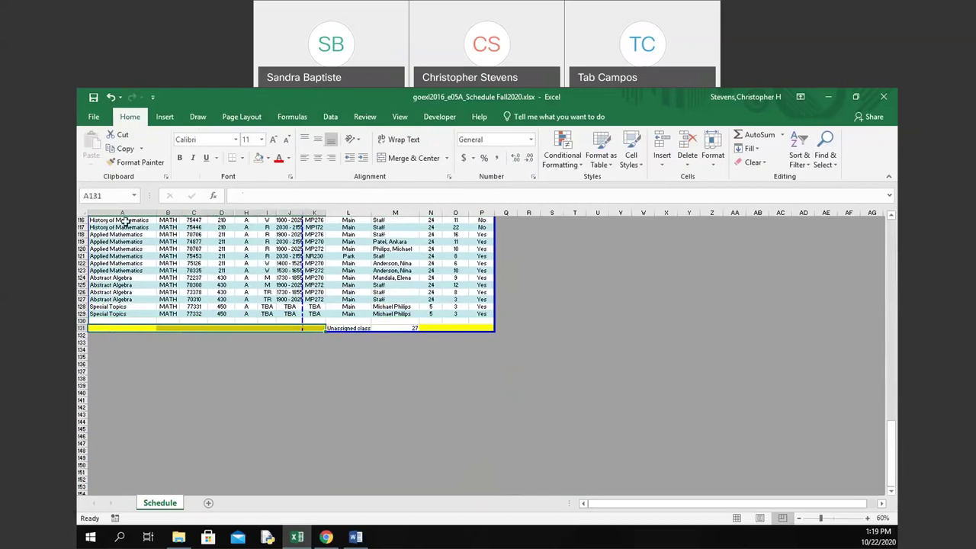
click(268, 159)
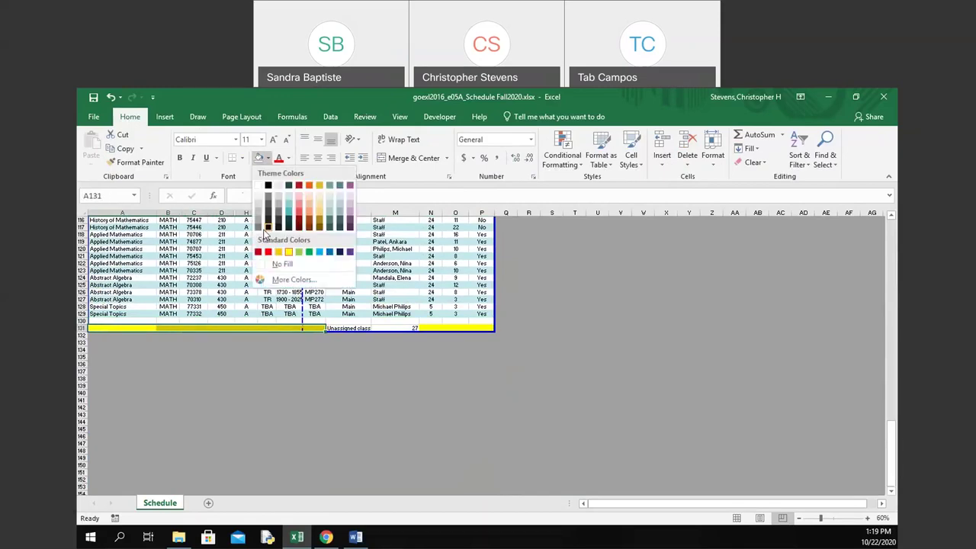
click(262, 265)
Remove the yellow fill from cells N131:P131 at the end of the Unassigned classes row.
click(434, 328)
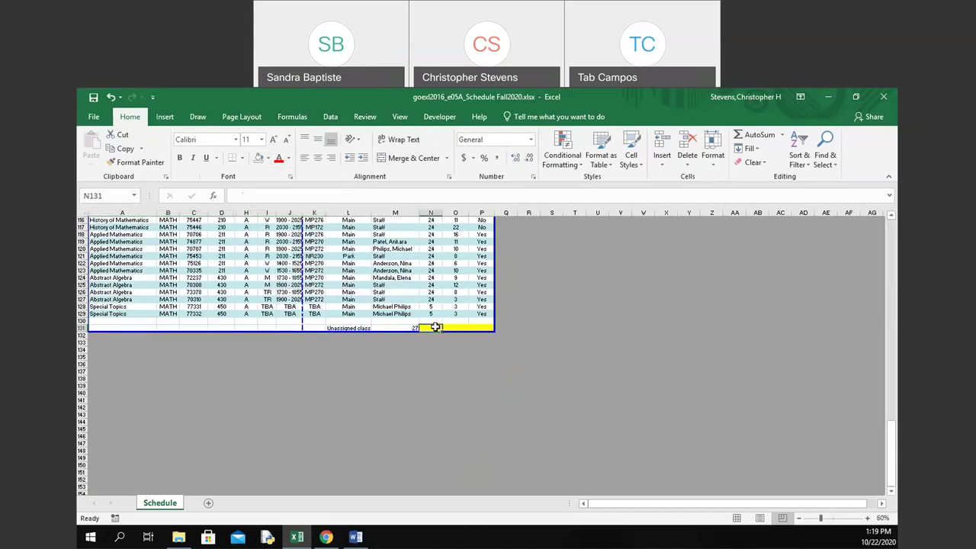
key(shift+Right)
key(shift+Right)
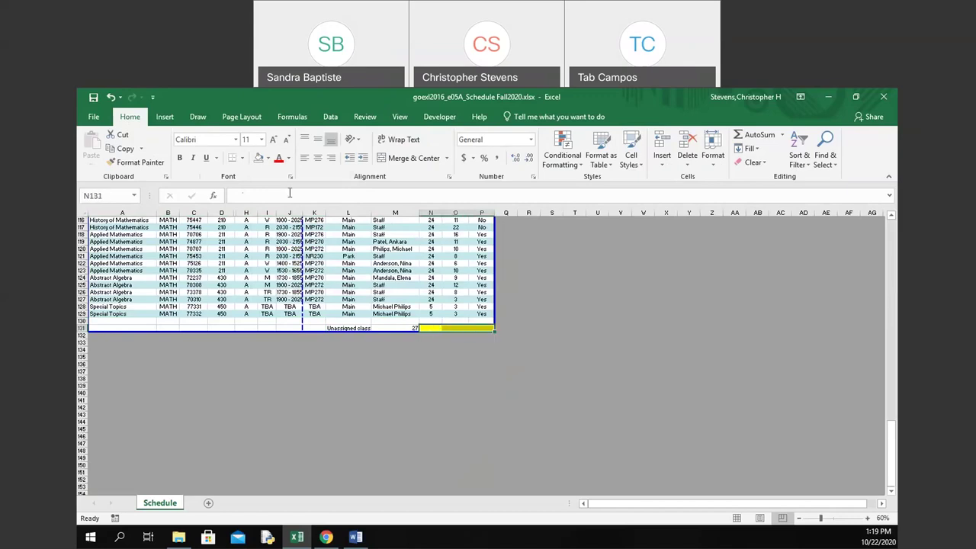
click(269, 159)
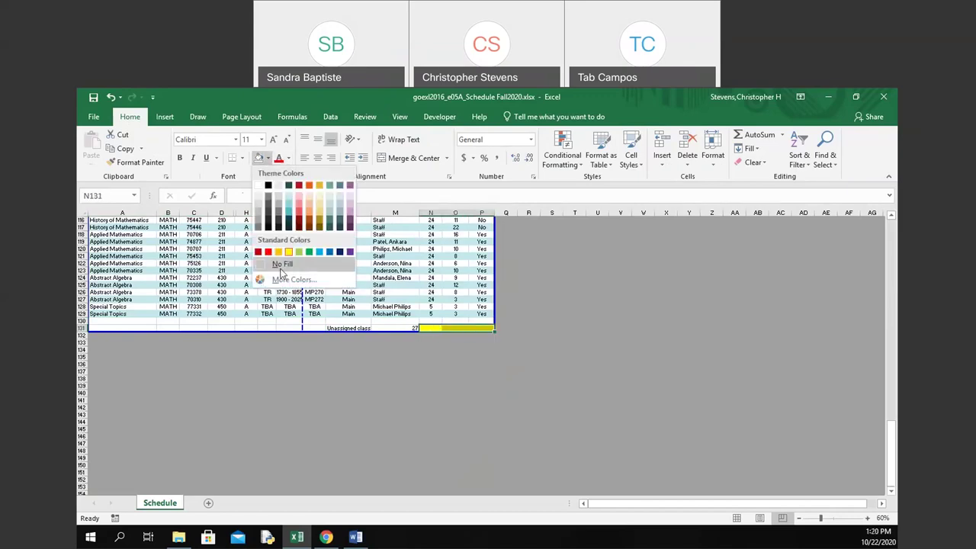
click(281, 265)
click(389, 358)
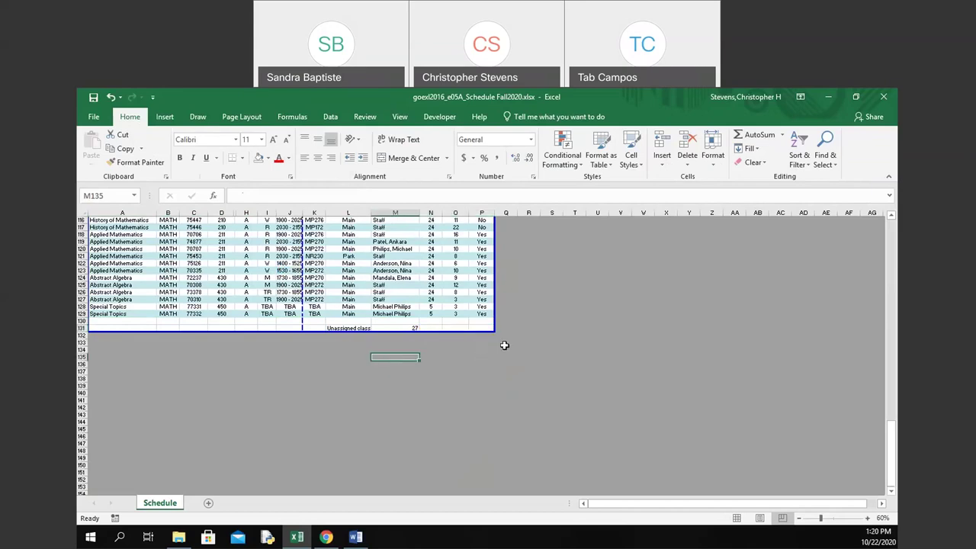
Check the page breaks over the whole sheet in Page Break Preview and return to the top of the data in Normal view.
scroll(526, 258, up, 20)
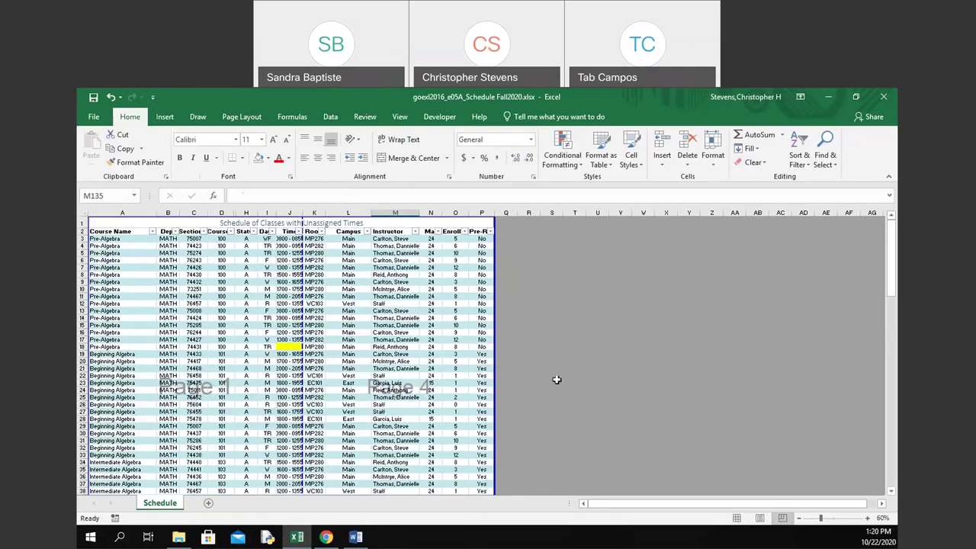
scroll(556, 379, down, 1)
scroll(557, 379, down, 18)
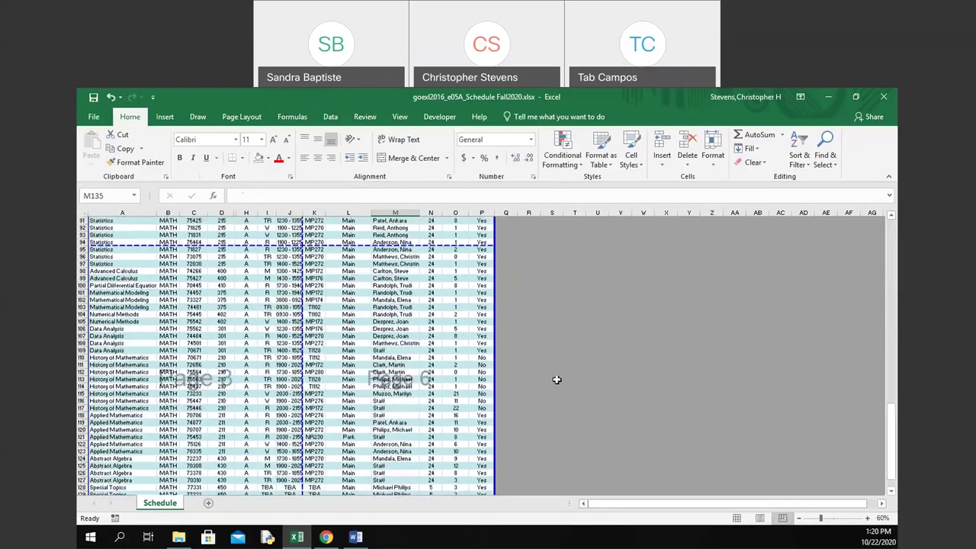
scroll(556, 379, up, 4)
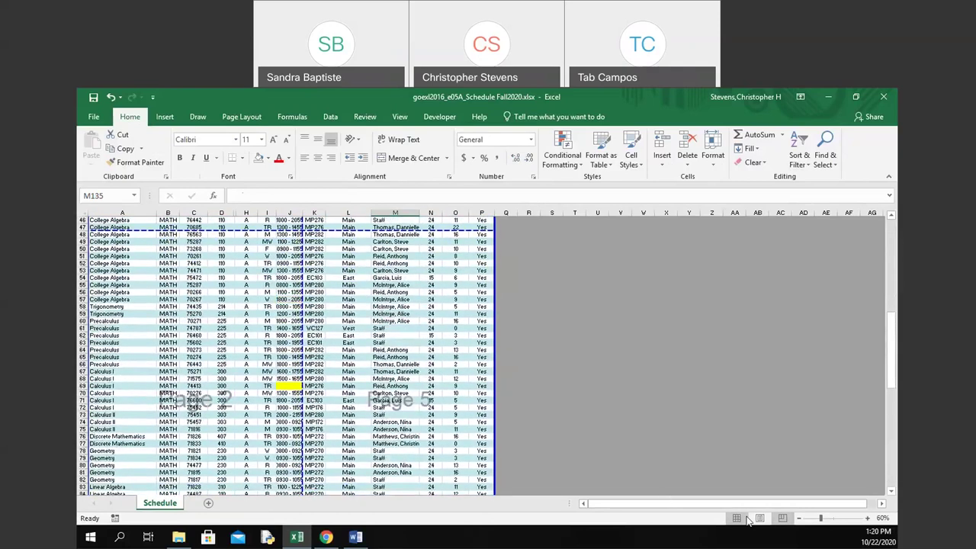
scroll(682, 318, up, 15)
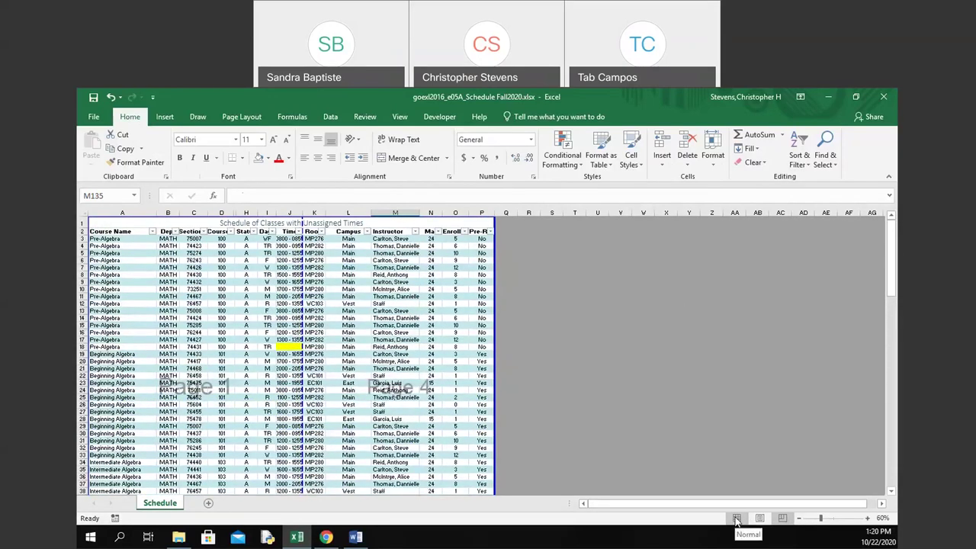
click(736, 520)
scroll(727, 374, up, 20)
scroll(726, 375, up, 3)
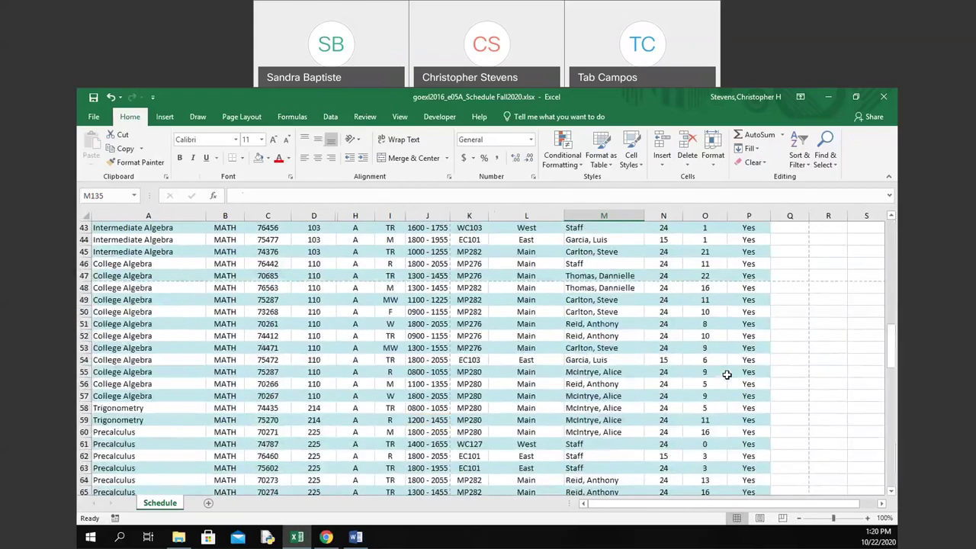
scroll(727, 374, up, 14)
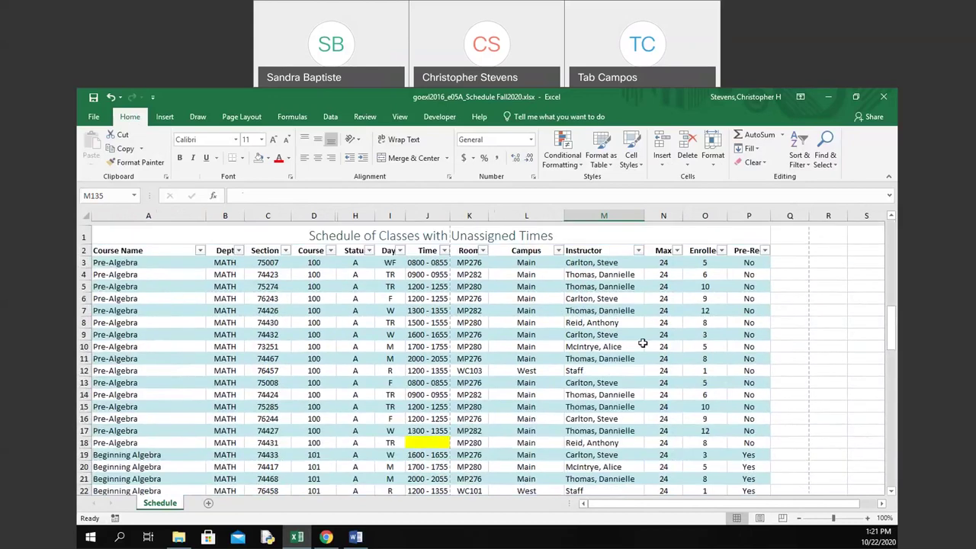
Set the page orientation to Landscape and check the resulting page breaks in Page Break Preview.
click(258, 118)
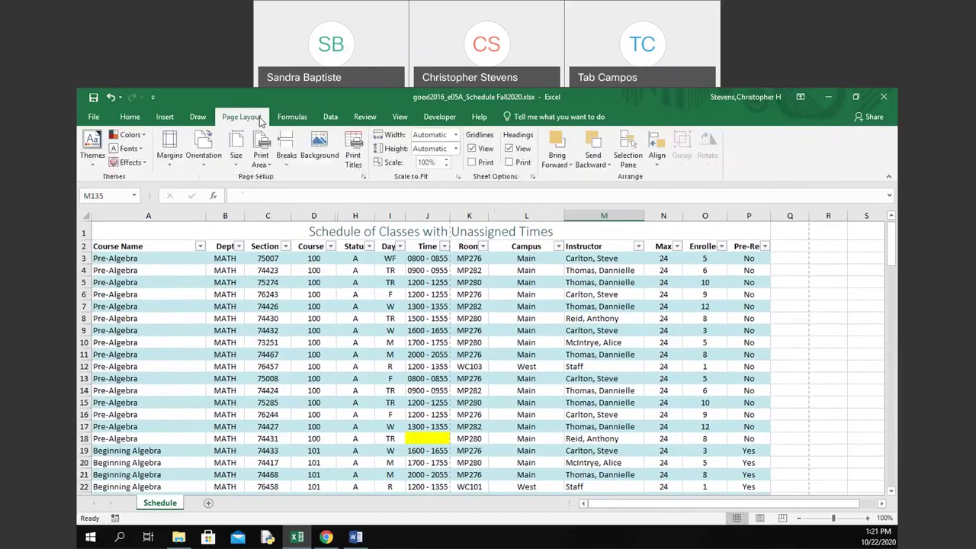
click(204, 161)
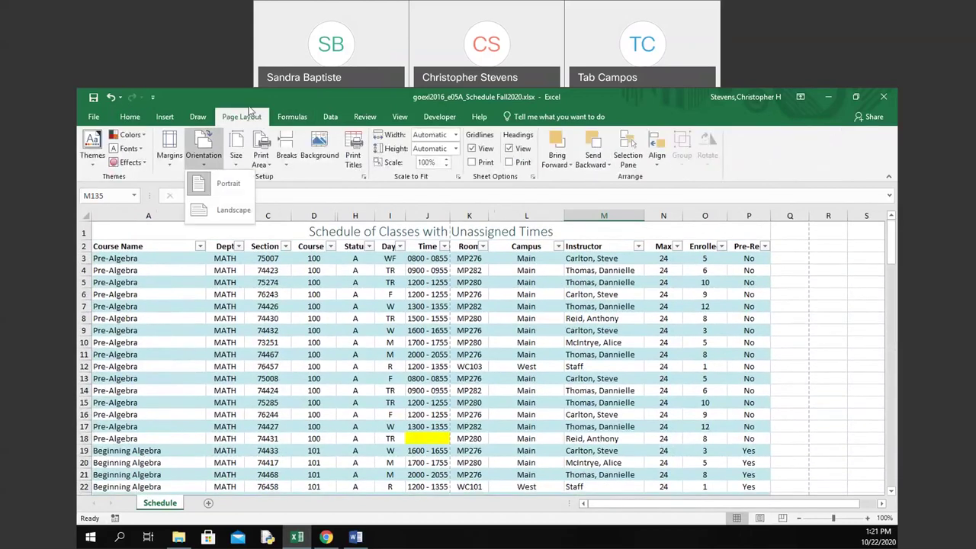
click(252, 114)
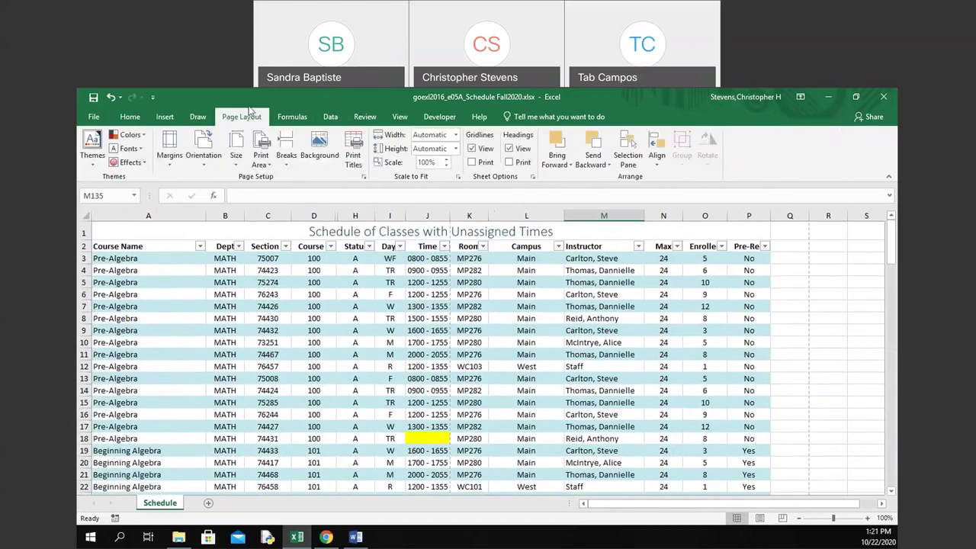
click(197, 159)
click(213, 211)
click(782, 518)
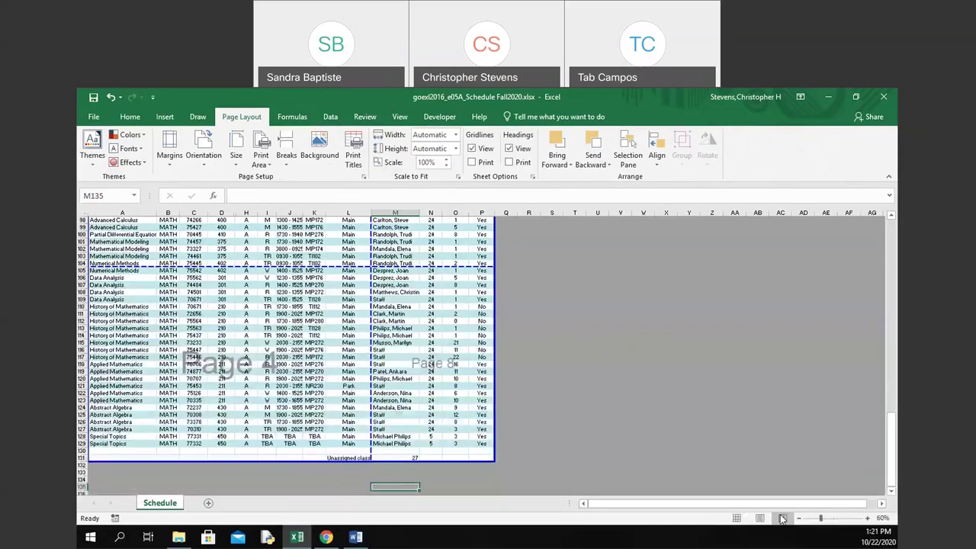
scroll(789, 341, up, 20)
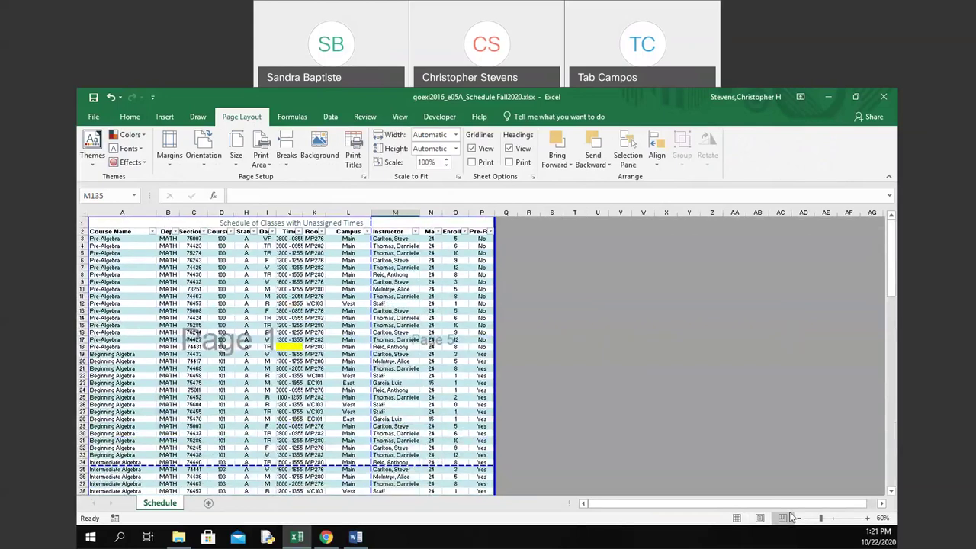
Return to Normal view and scale the printout to a width of 1 page.
click(735, 519)
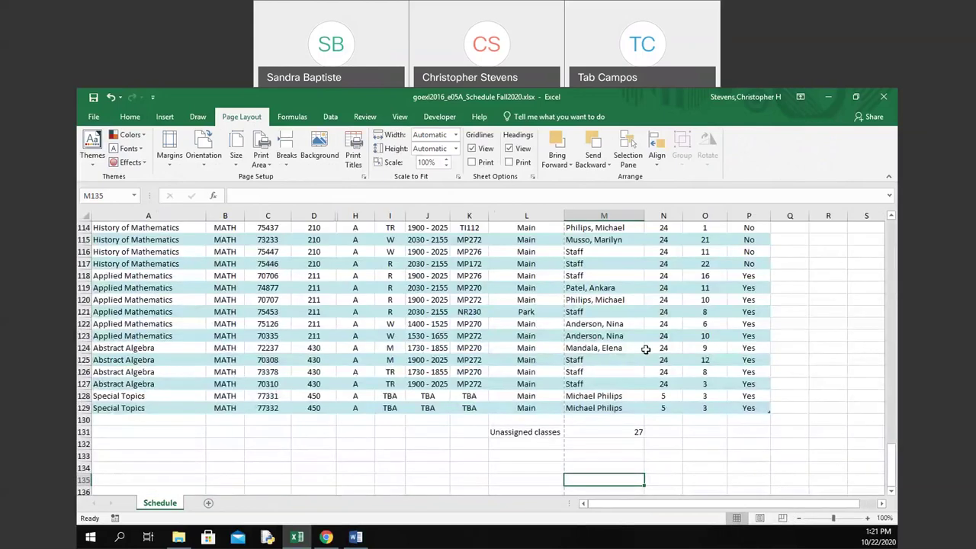
scroll(598, 254, up, 15)
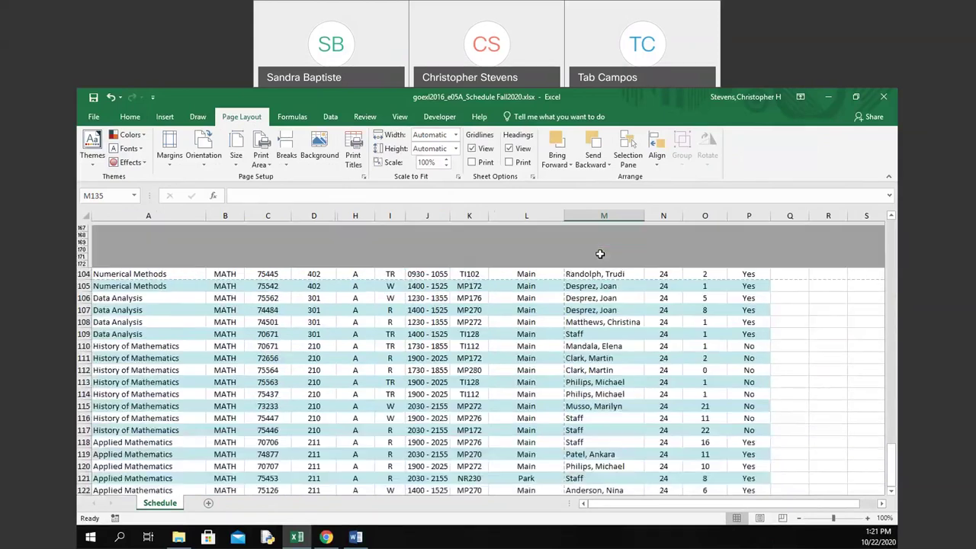
scroll(534, 252, up, 1)
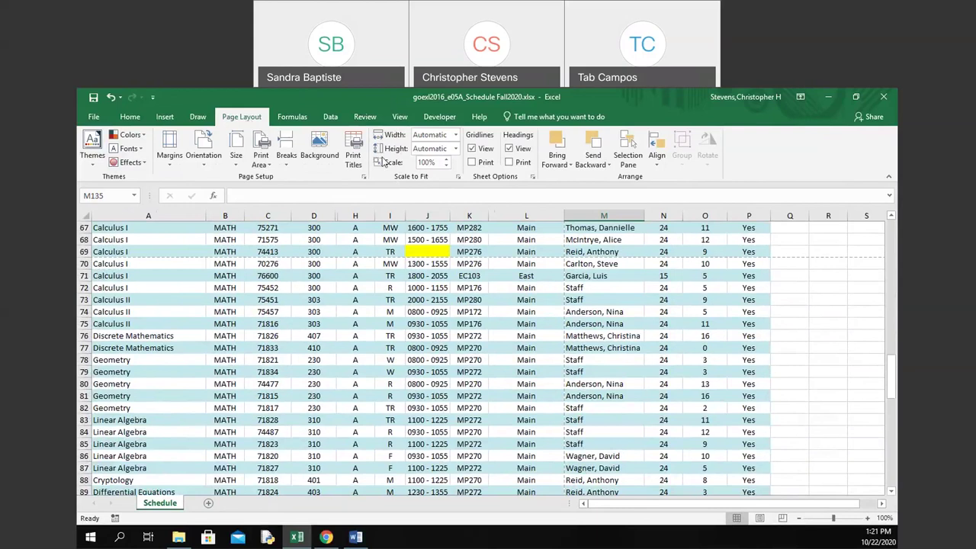
click(457, 139)
click(452, 162)
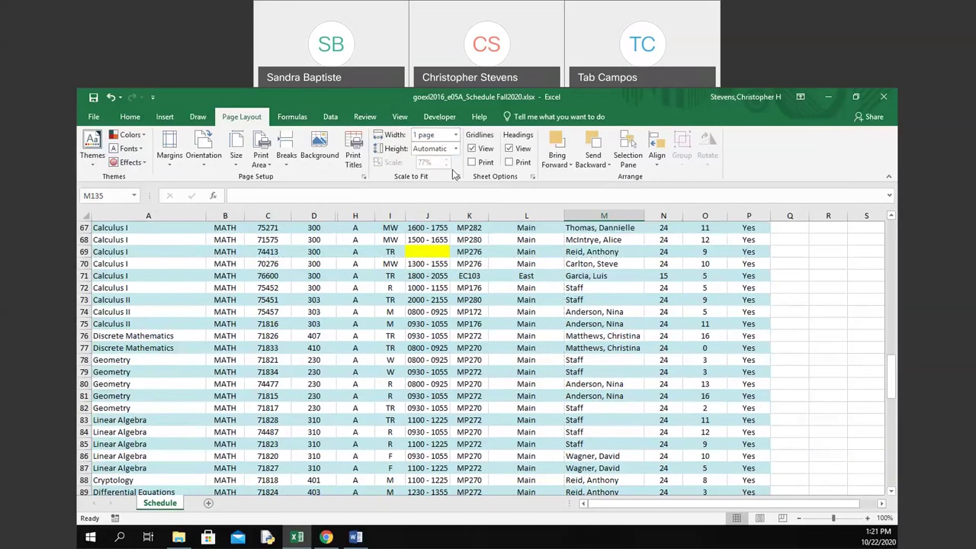
Show the sheet in Page Break Preview, check the breaks down to the last page and switch back to Normal view.
scroll(362, 274, up, 20)
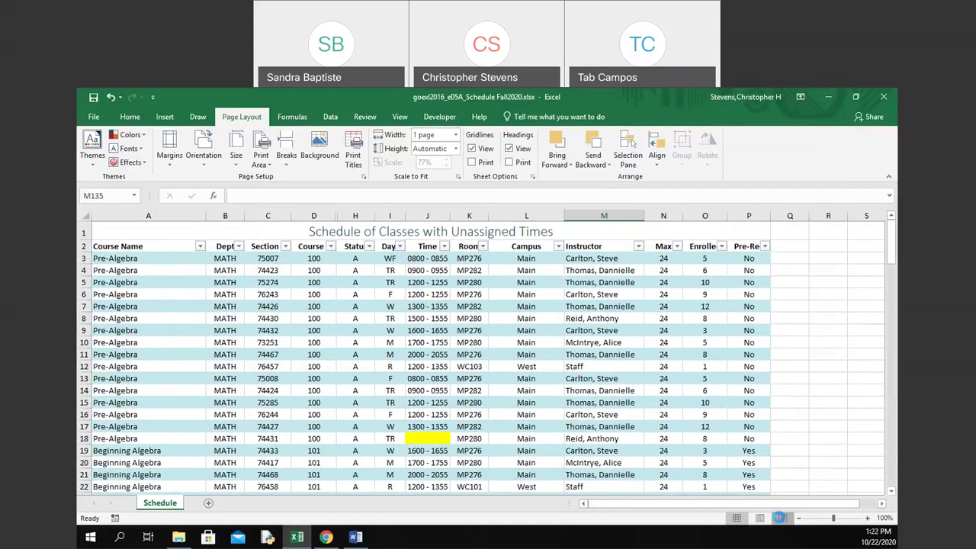
click(779, 517)
scroll(599, 322, up, 15)
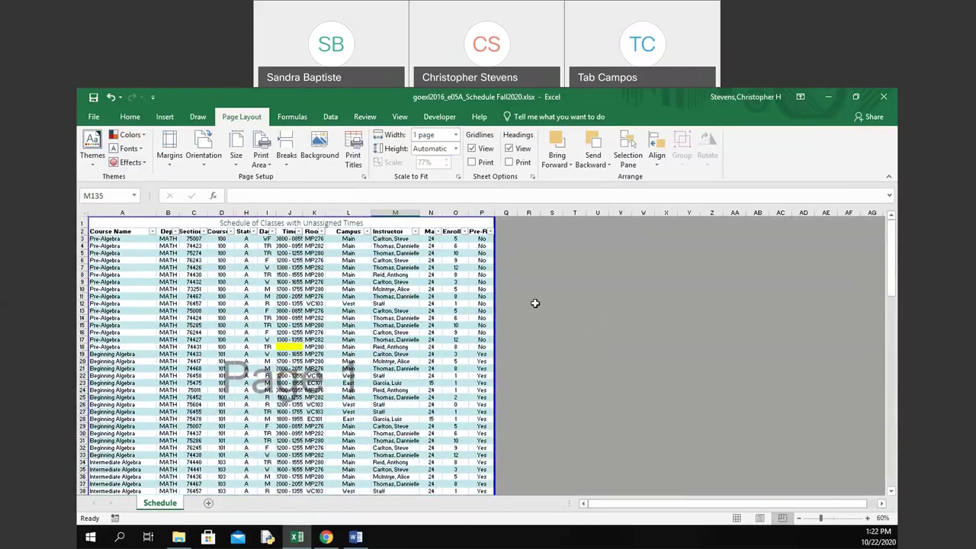
scroll(568, 341, down, 7)
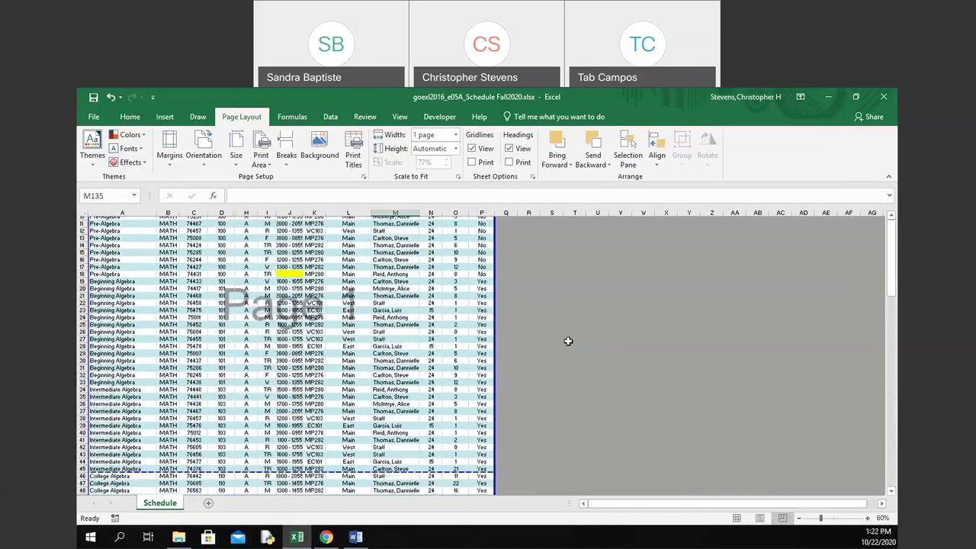
scroll(568, 341, down, 15)
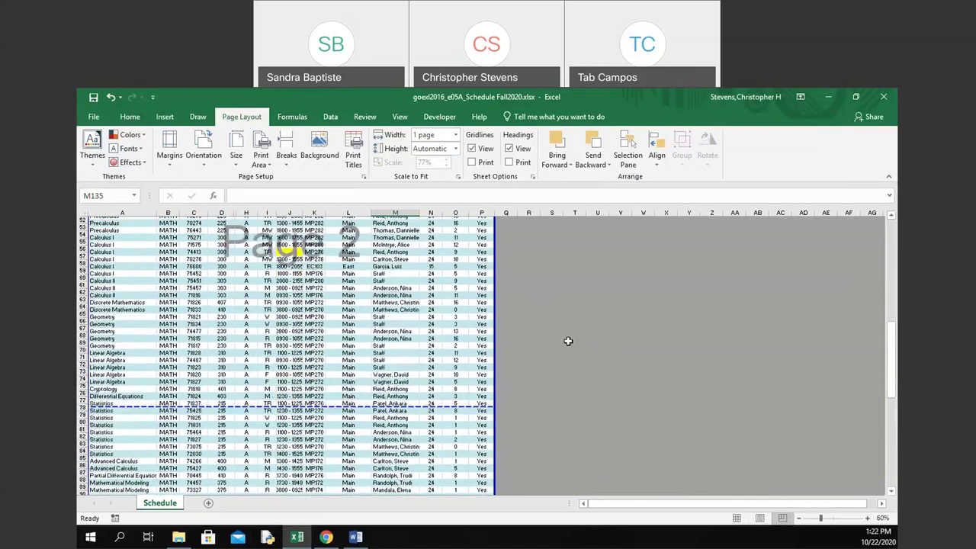
scroll(568, 341, down, 15)
scroll(568, 341, up, 20)
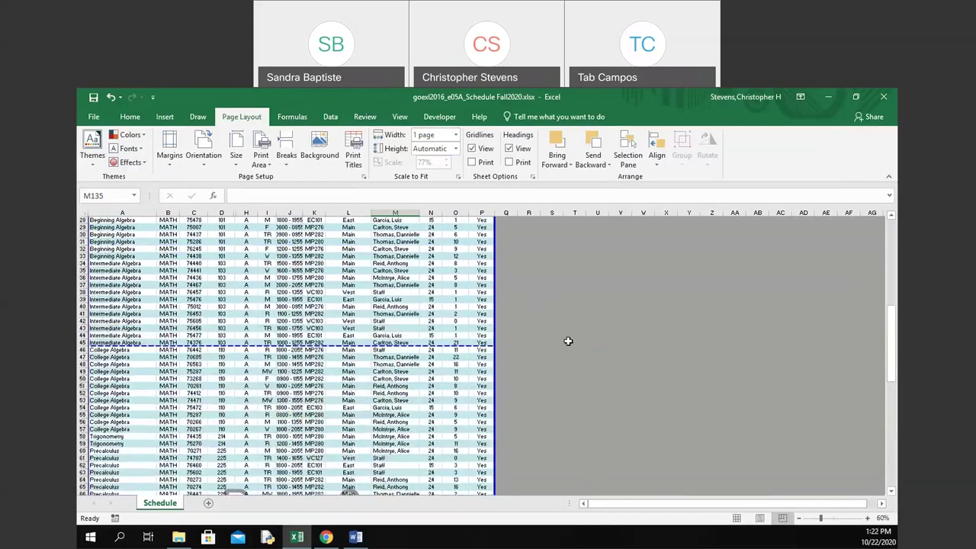
click(734, 519)
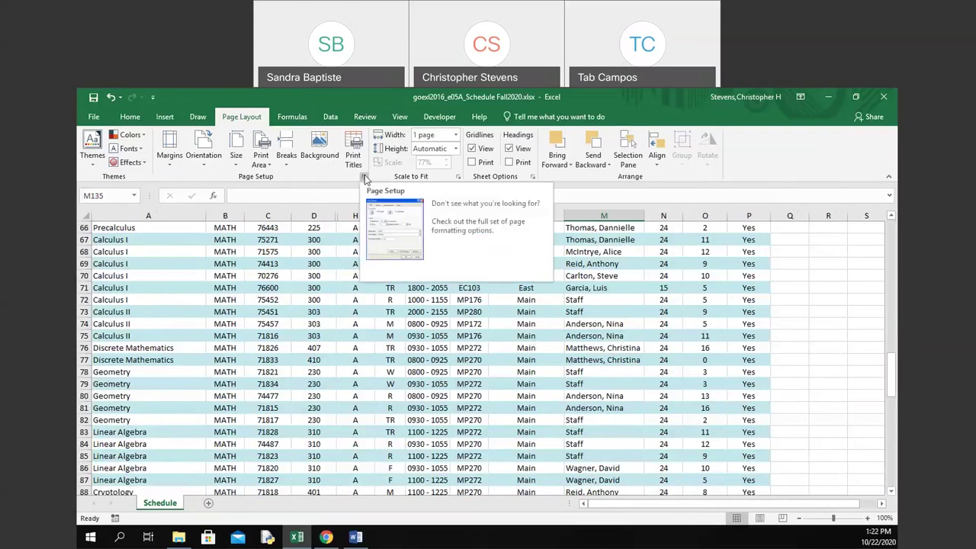
Create a custom footer with the file name in the left section and the page number in the right section.
click(364, 175)
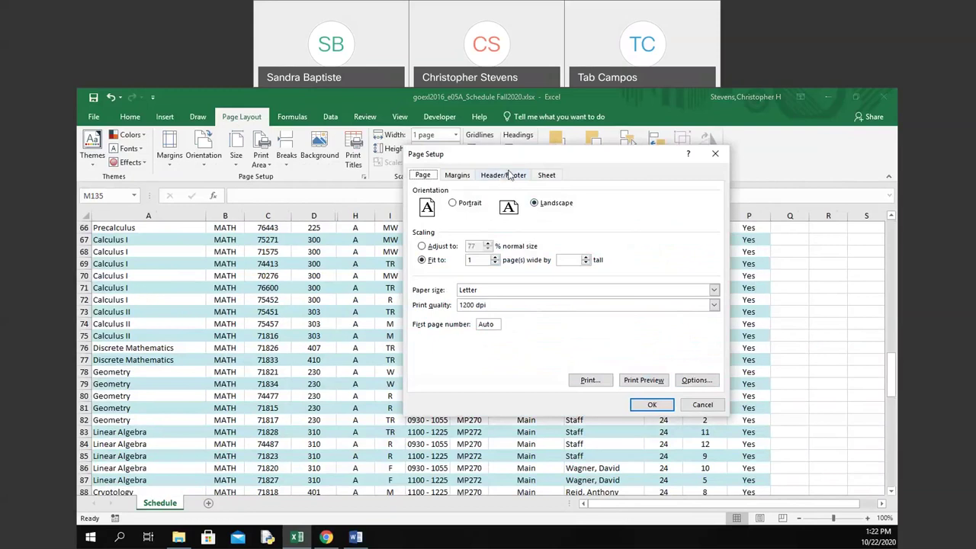
click(509, 174)
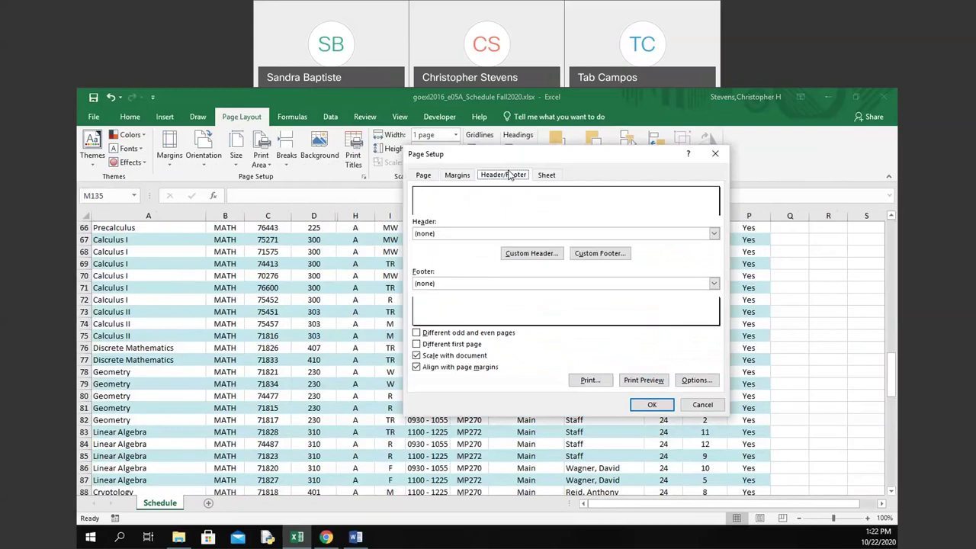
click(601, 253)
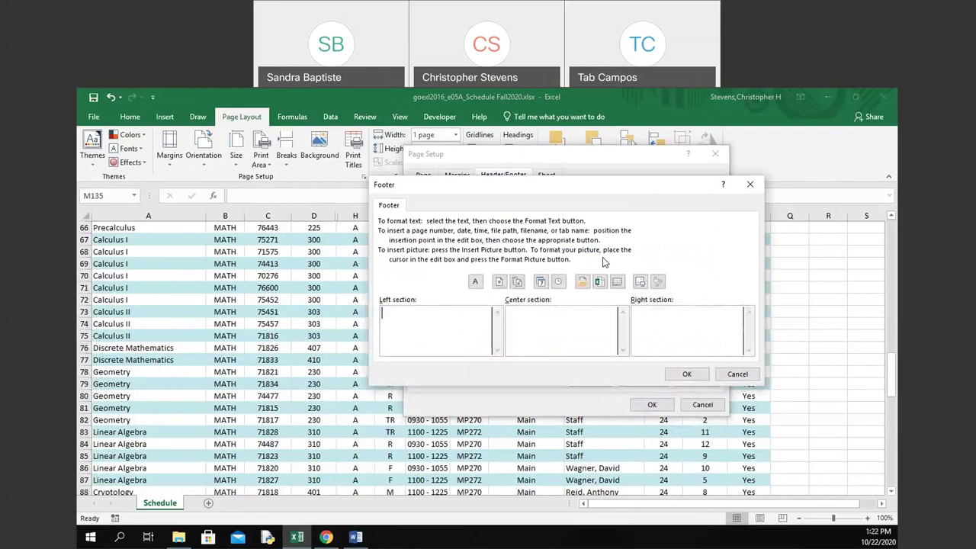
click(416, 338)
click(600, 282)
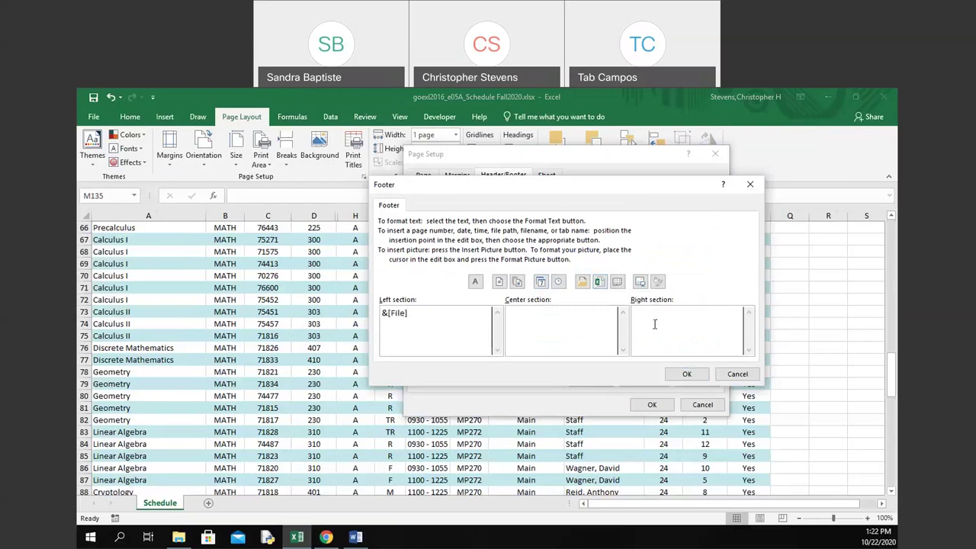
click(498, 282)
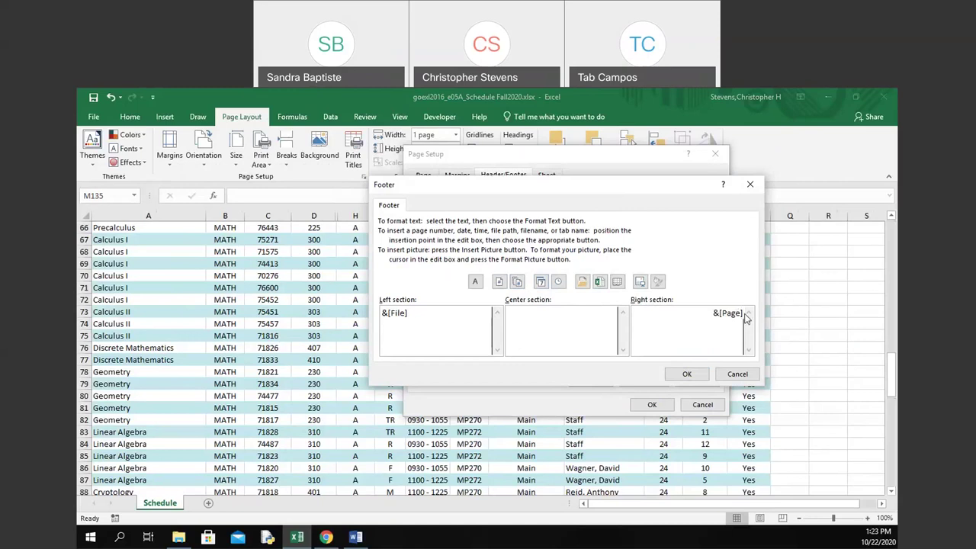
click(687, 375)
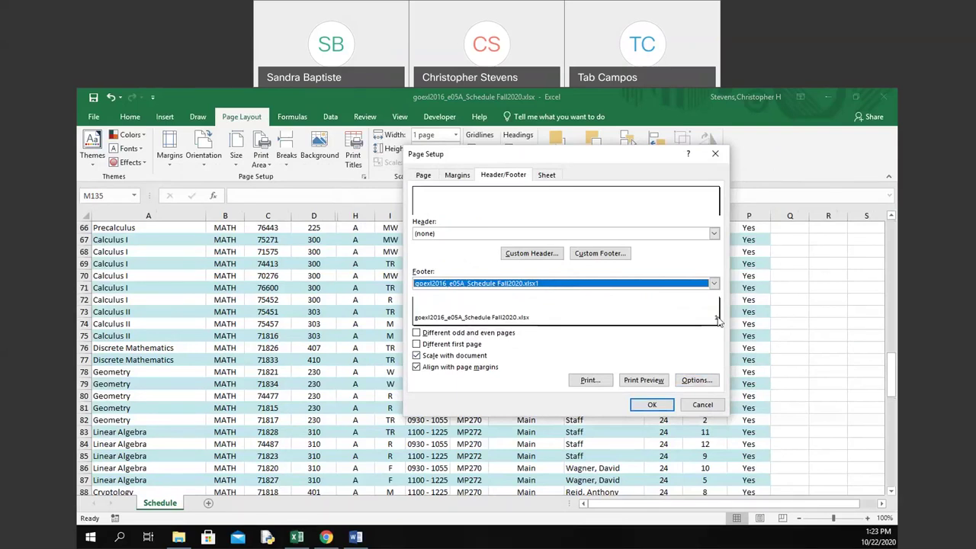
click(652, 405)
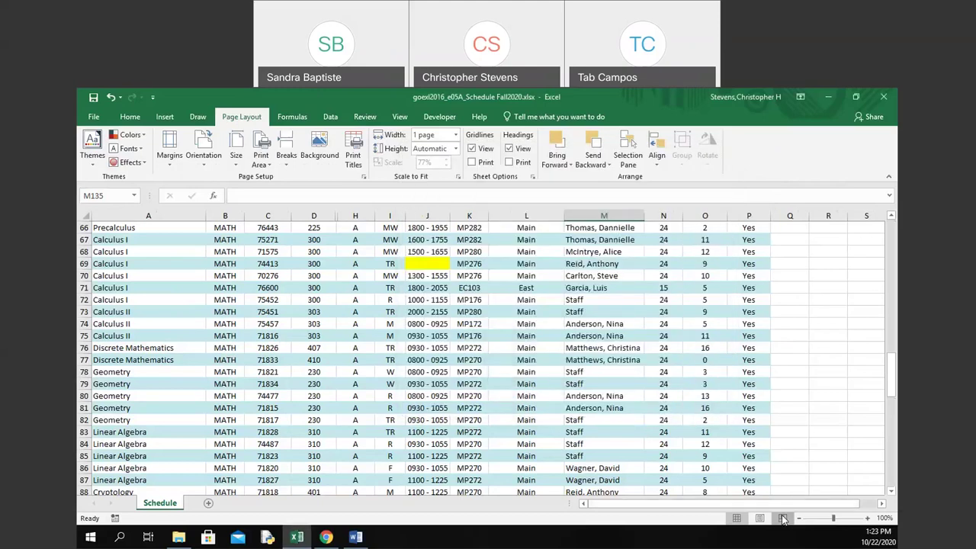
Show the sheet in Page Break Preview and examine the page breaks across all pages of the schedule.
click(783, 519)
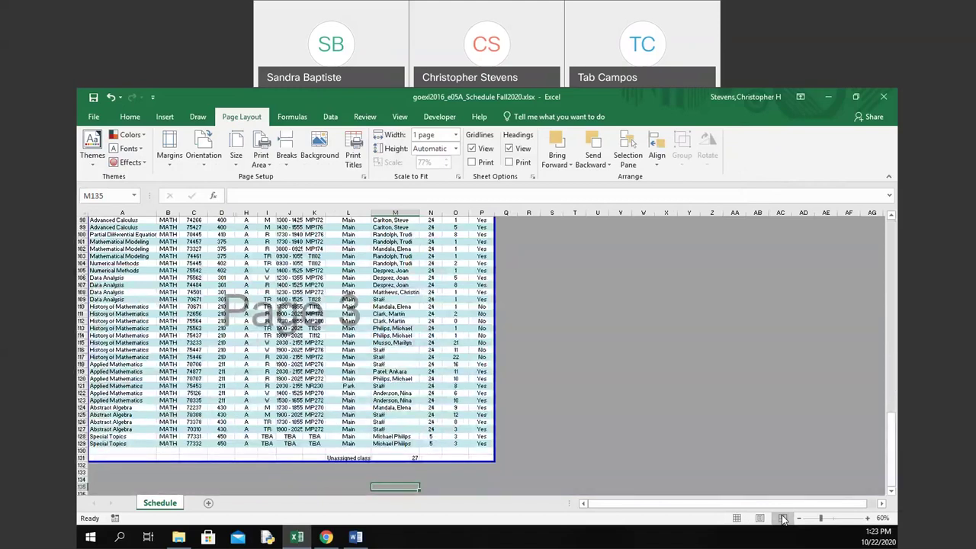
scroll(670, 371, up, 20)
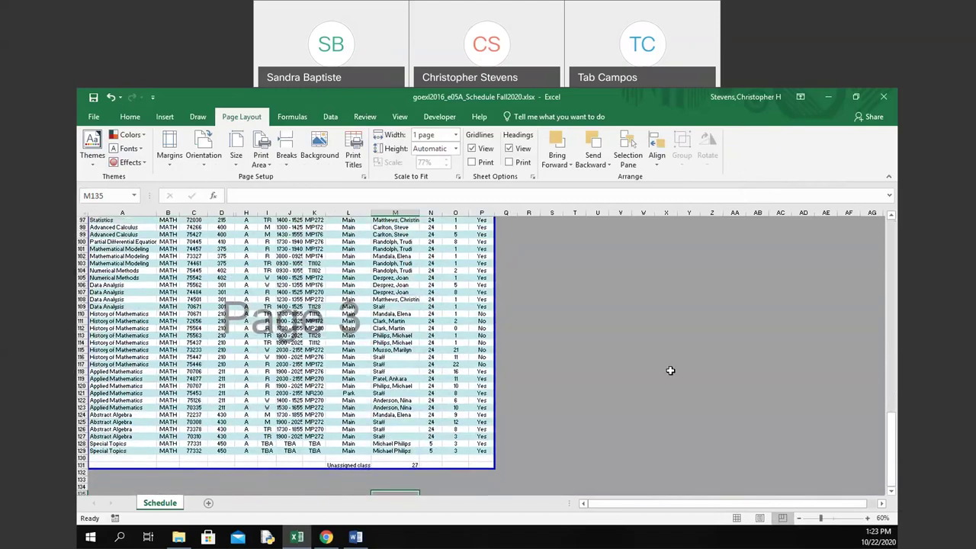
scroll(670, 370, up, 5)
scroll(670, 371, down, 8)
scroll(670, 371, down, 20)
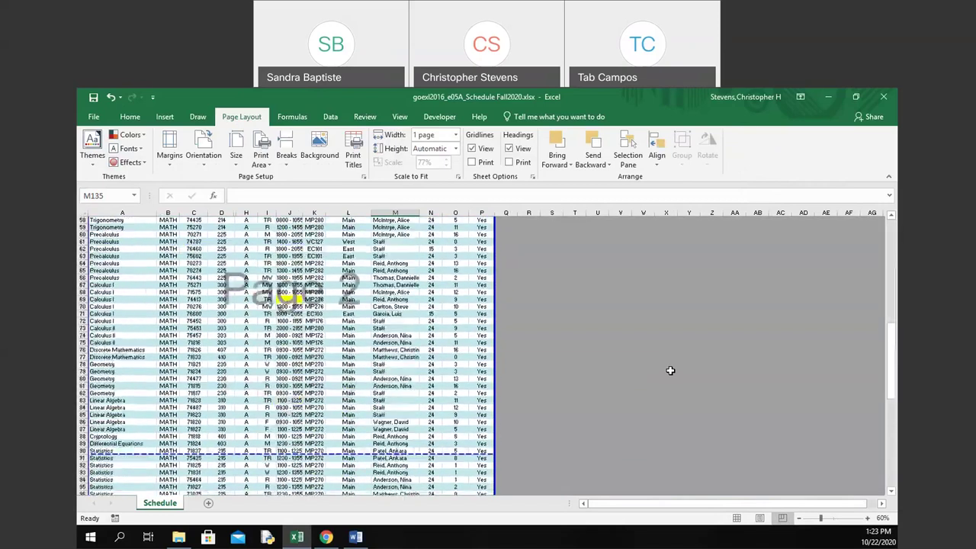
scroll(670, 370, down, 2)
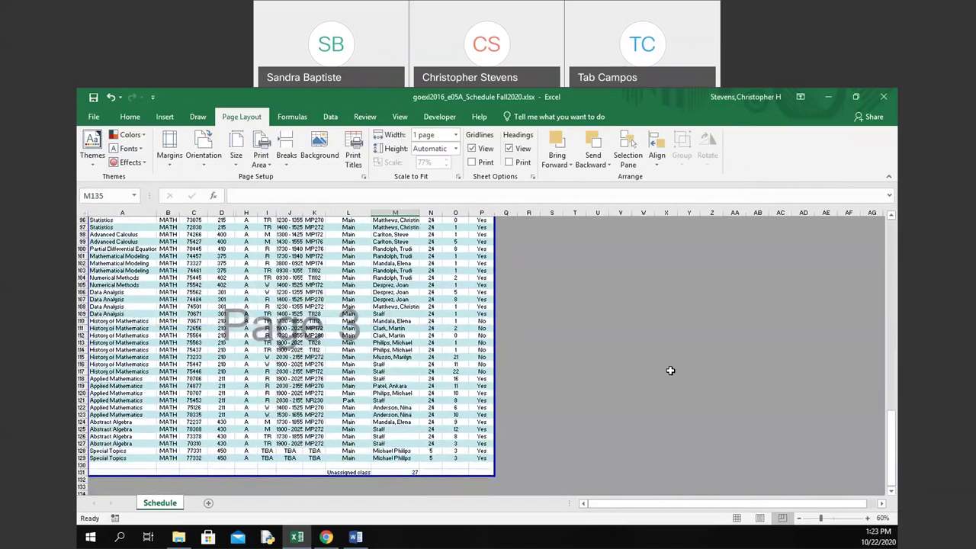
scroll(670, 370, up, 3)
scroll(671, 370, down, 5)
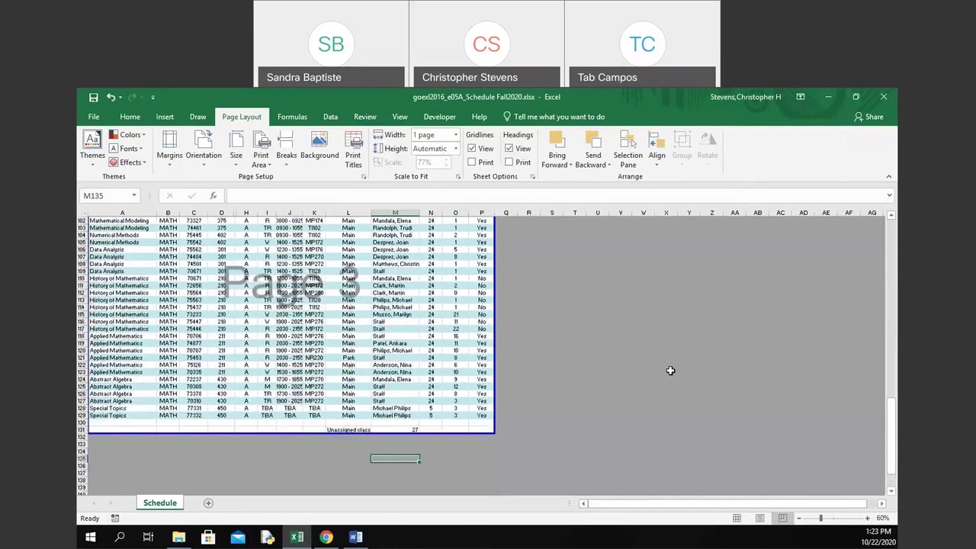
scroll(670, 370, down, 10)
scroll(670, 370, up, 7)
scroll(670, 371, up, 19)
scroll(670, 371, up, 18)
scroll(670, 370, down, 8)
scroll(670, 370, down, 13)
scroll(670, 371, up, 20)
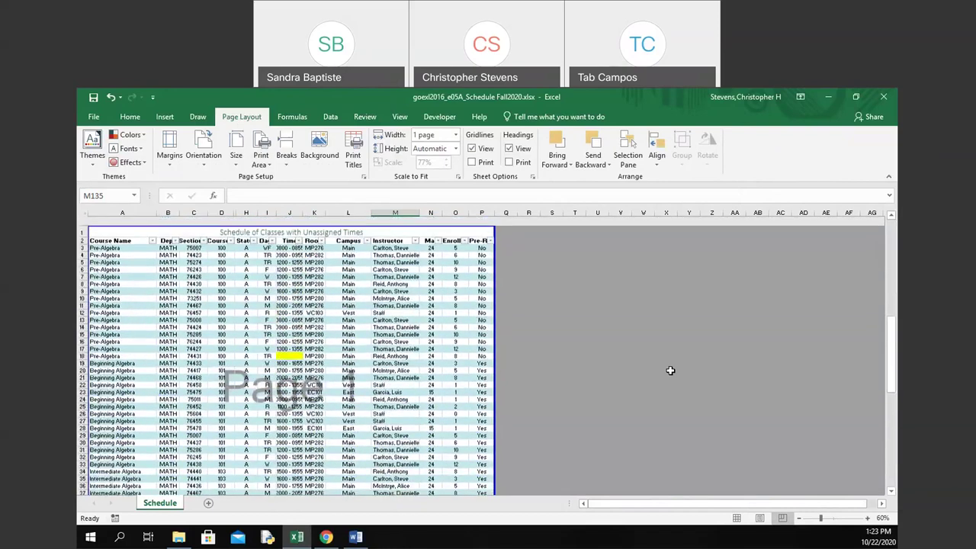
scroll(670, 371, down, 1)
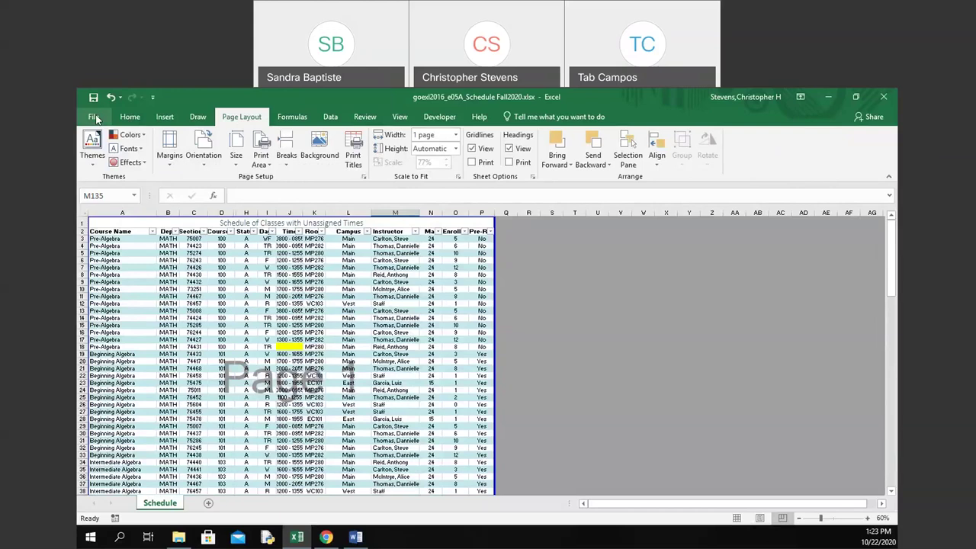
Select the title cell A1, check all three pages in the print preview and return to the worksheet.
click(114, 223)
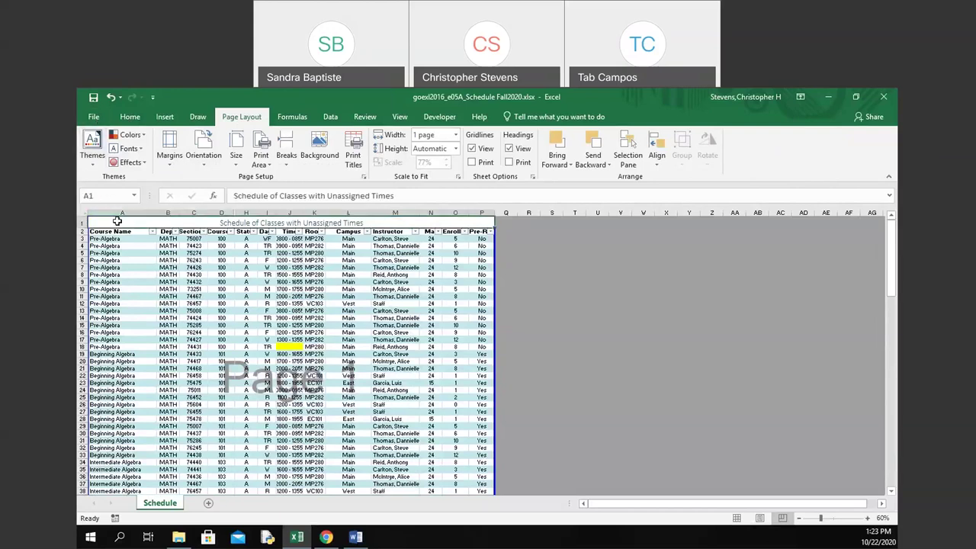
click(93, 116)
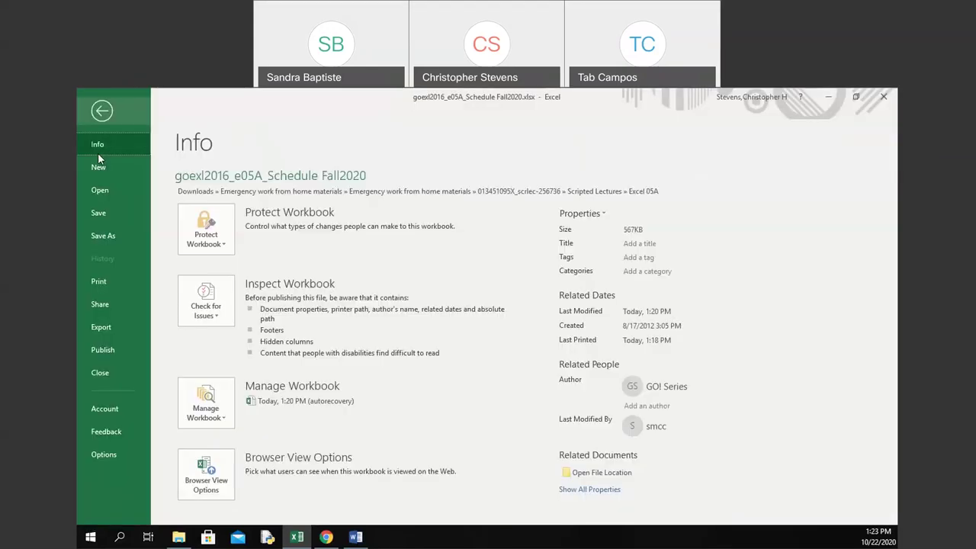
click(110, 283)
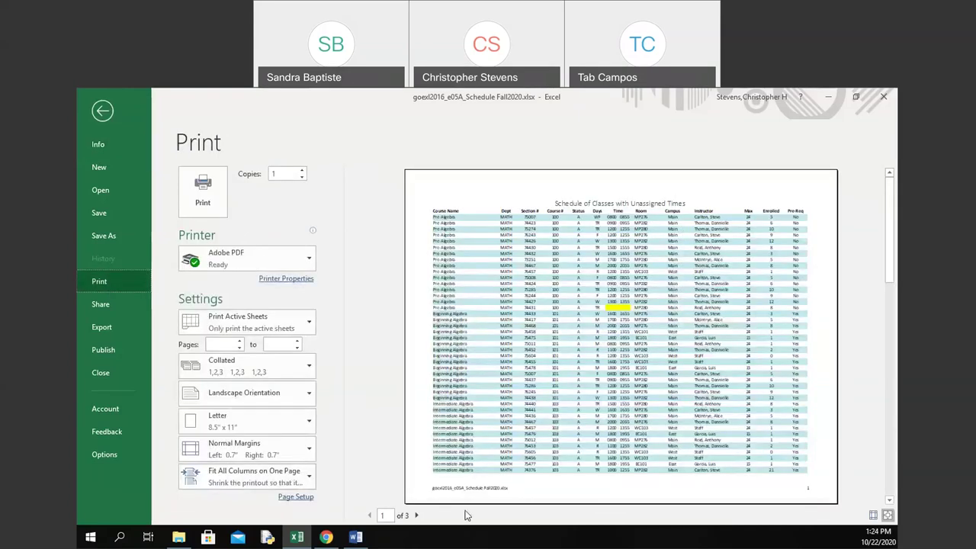
click(416, 516)
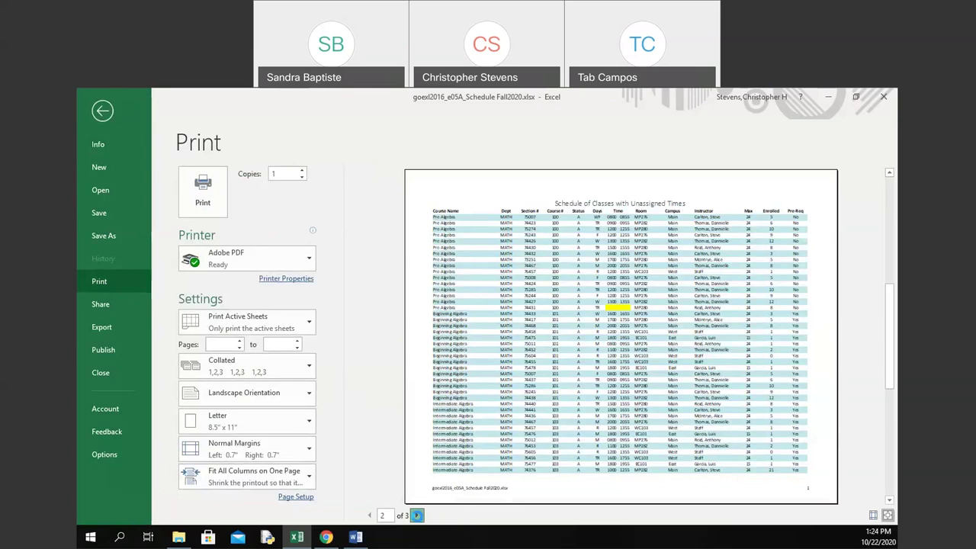
click(416, 515)
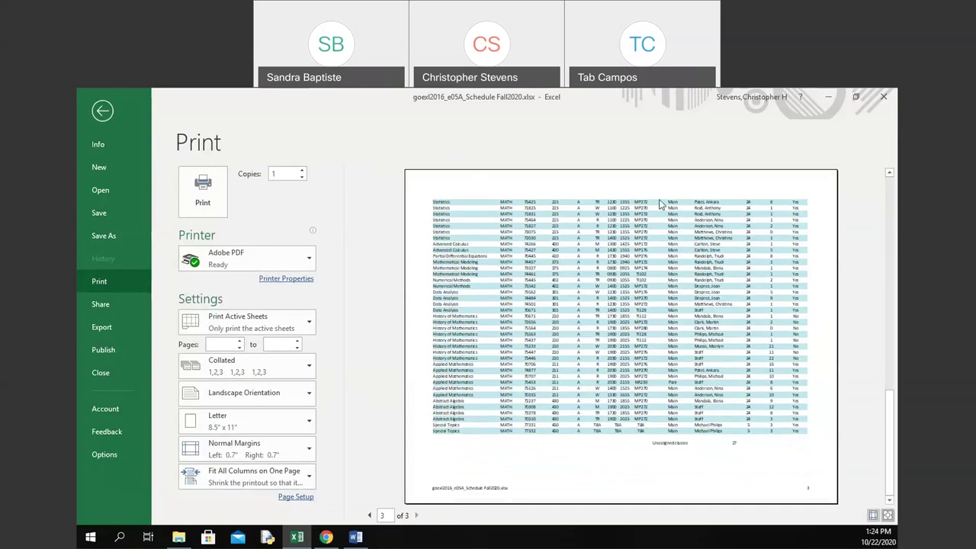
click(369, 516)
click(369, 515)
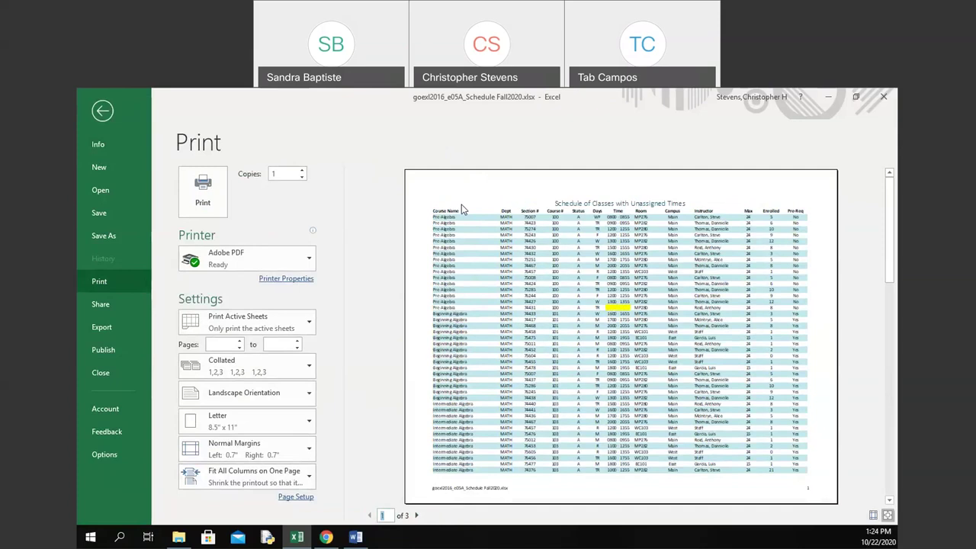
click(103, 109)
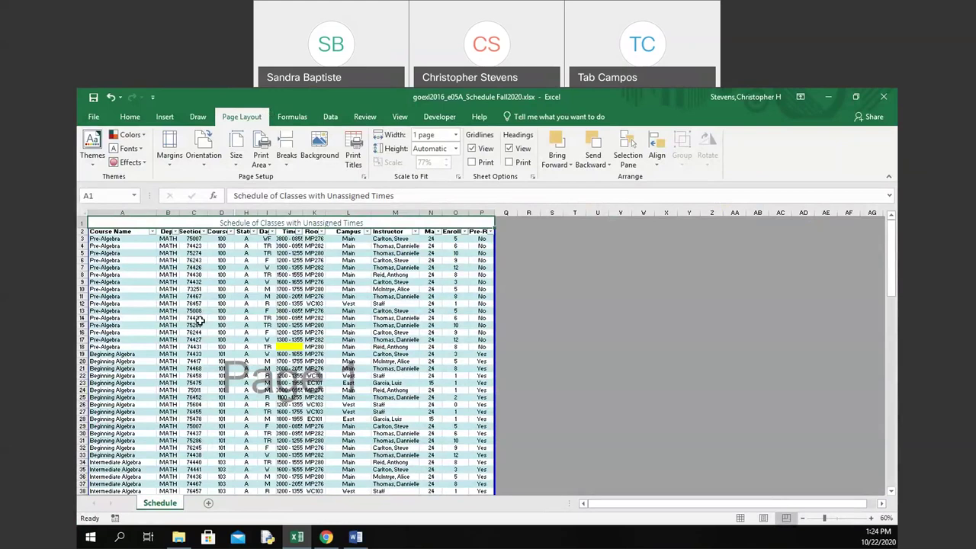
click(365, 178)
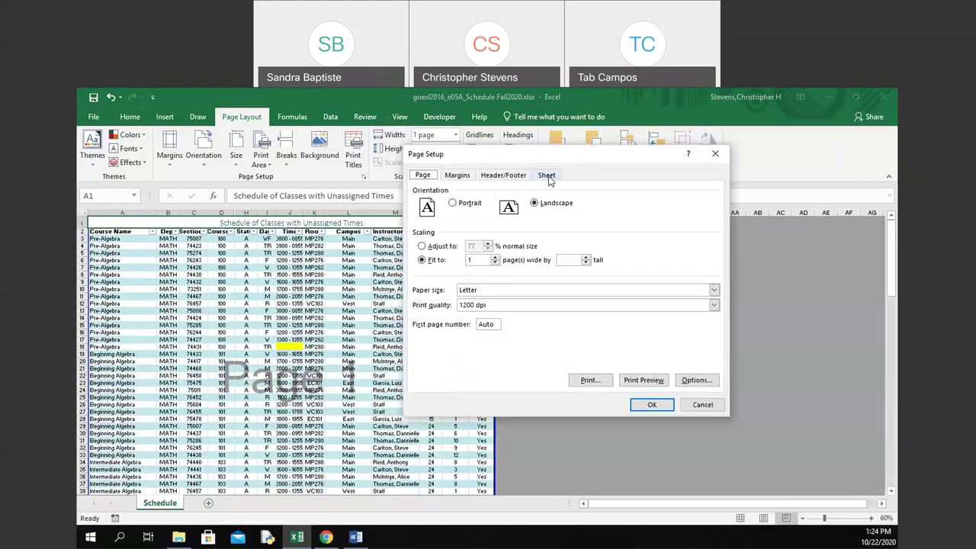
click(547, 175)
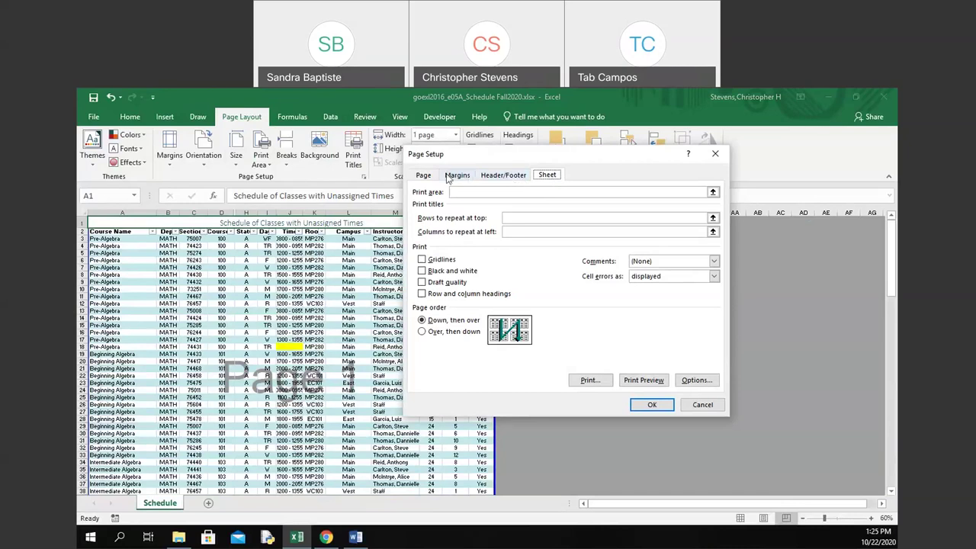
click(520, 175)
click(557, 176)
click(715, 153)
Set row 2 with the column headings as the print title row ($2:$2) to repeat at the top of each page.
click(366, 159)
click(517, 217)
click(517, 218)
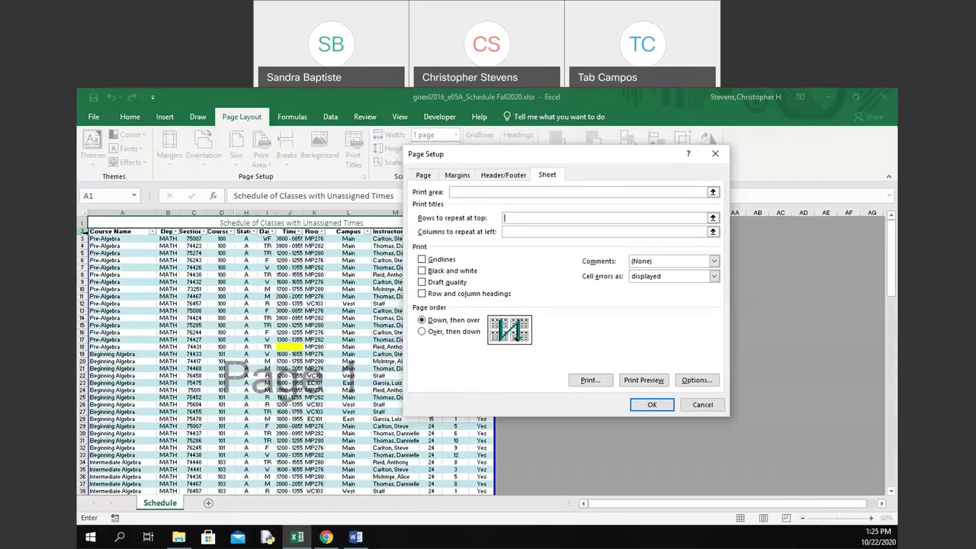
click(83, 231)
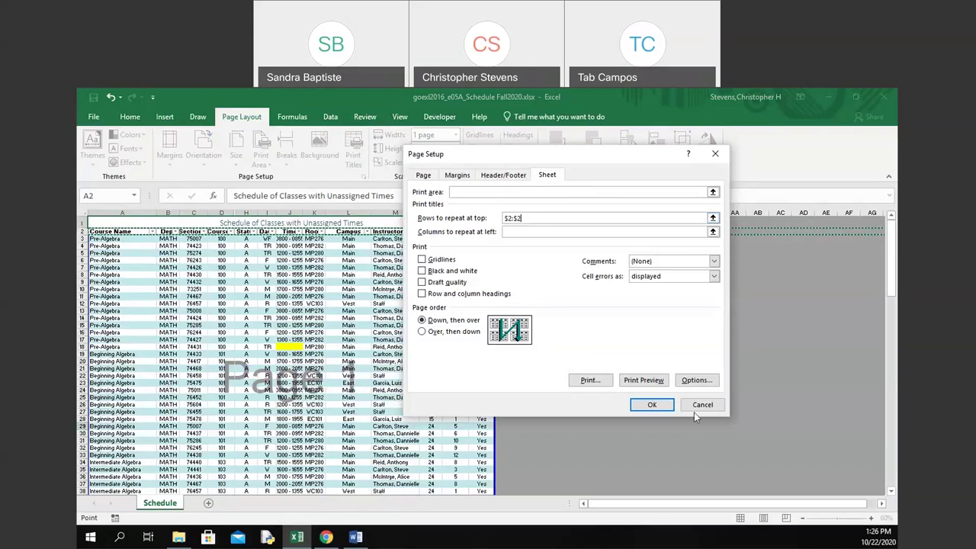
Delete the page number from the custom footer's right section and insert it there again.
click(502, 176)
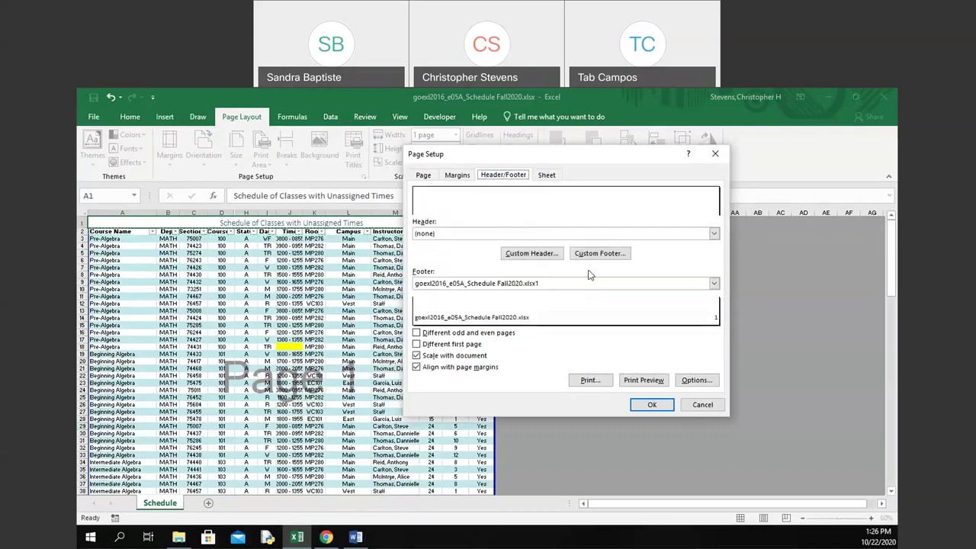
click(608, 256)
click(724, 311)
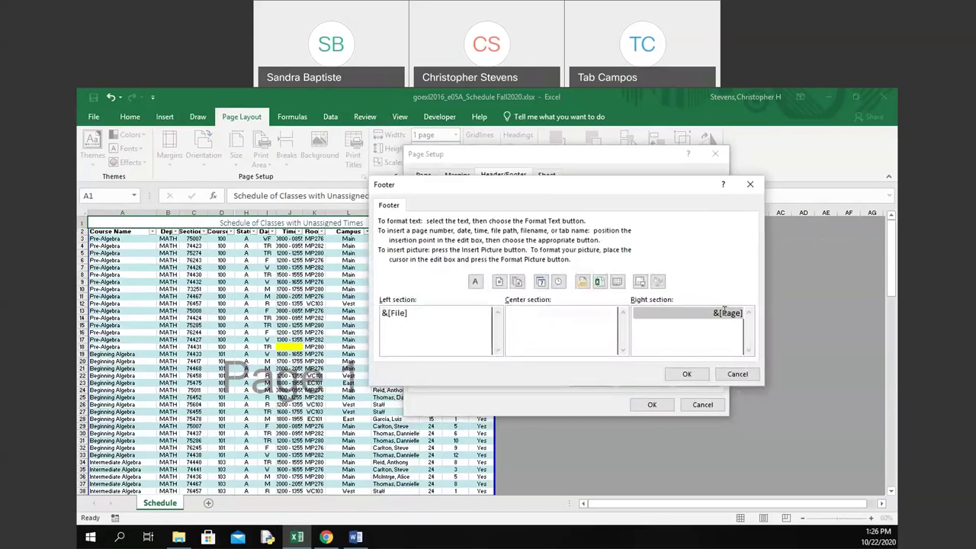
key(Delete)
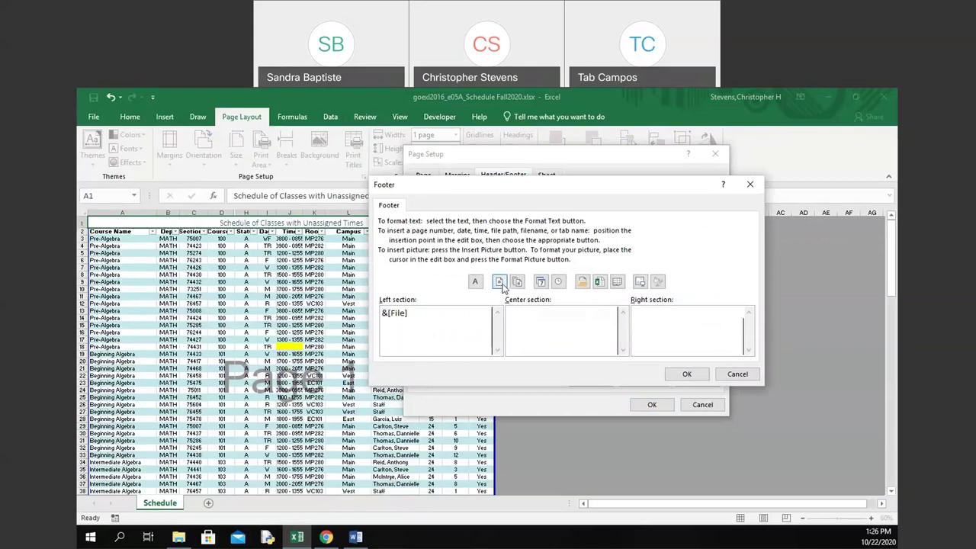
click(521, 313)
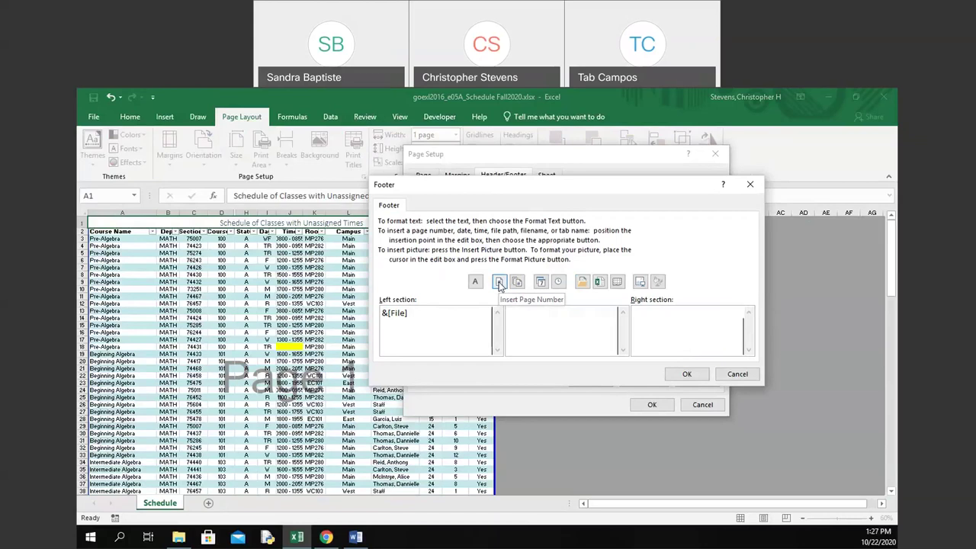
click(499, 284)
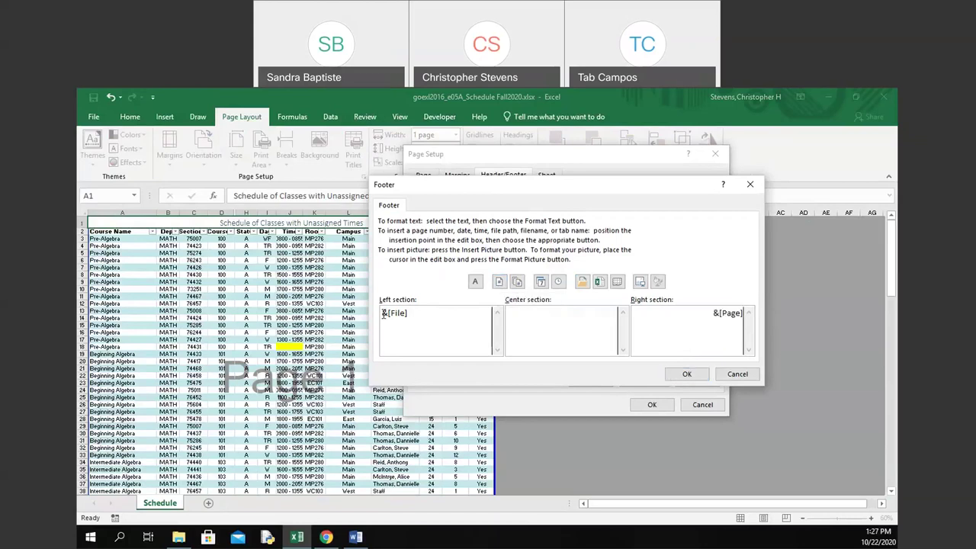
click(385, 321)
click(688, 375)
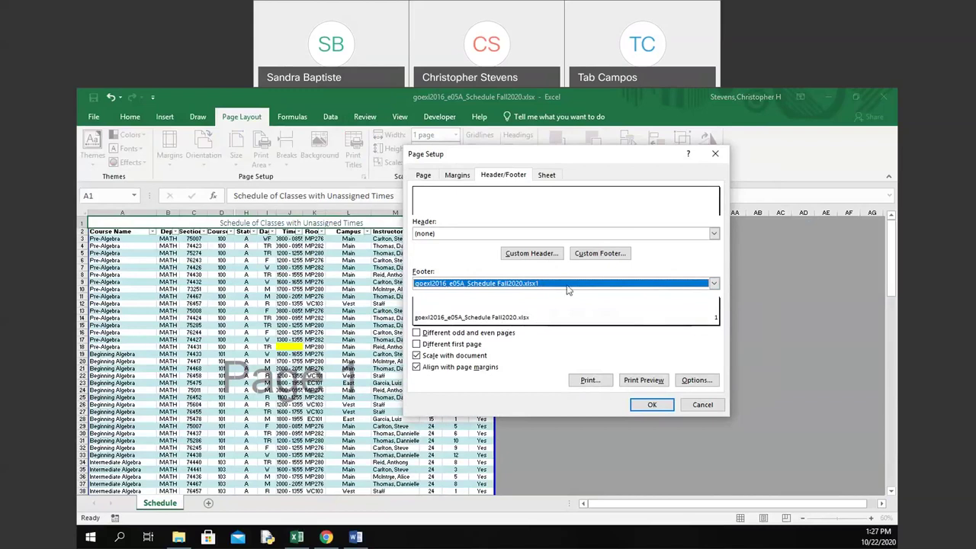
Review the left and right sections of the custom footer and apply the page setup.
click(609, 254)
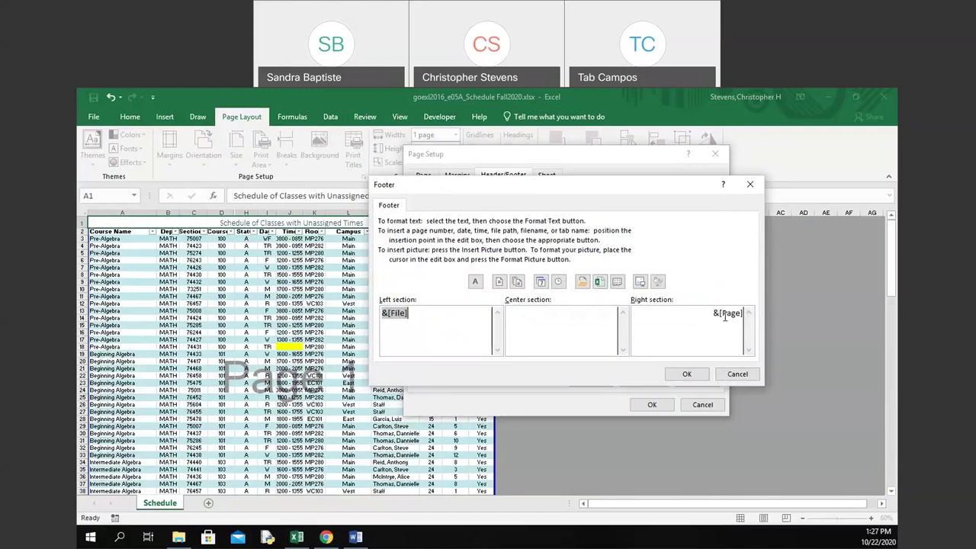
click(681, 376)
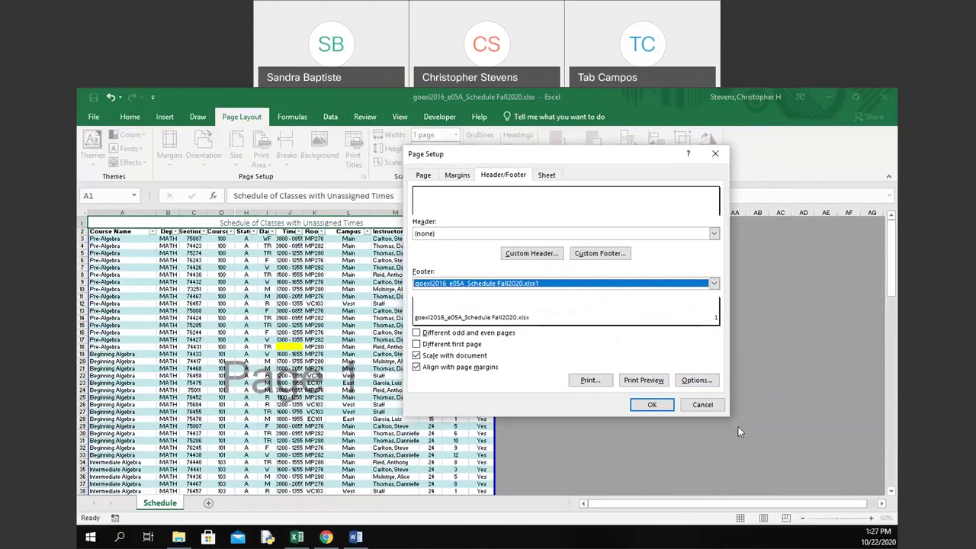
click(652, 404)
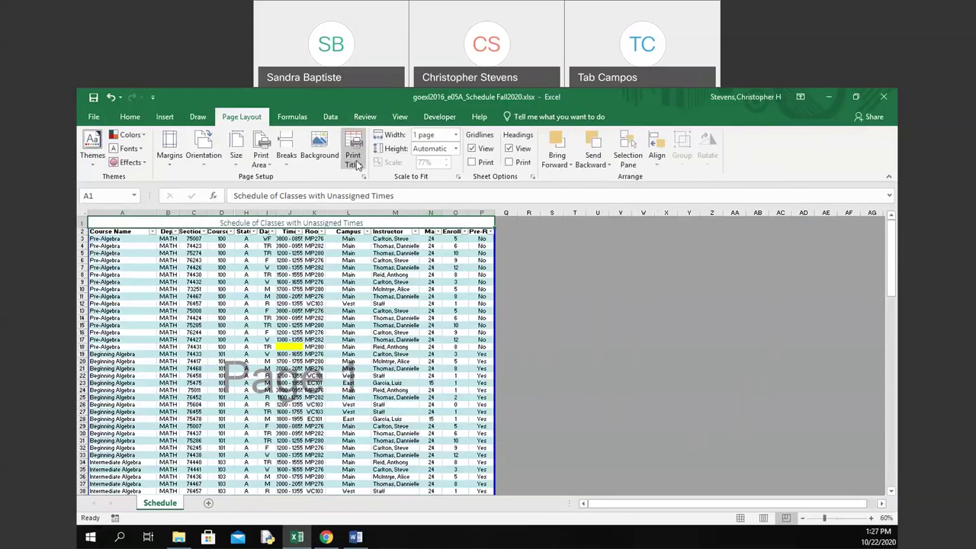
Review the print title setting, check the repeated heading row on all pages in the print preview and return to the sheet.
click(353, 160)
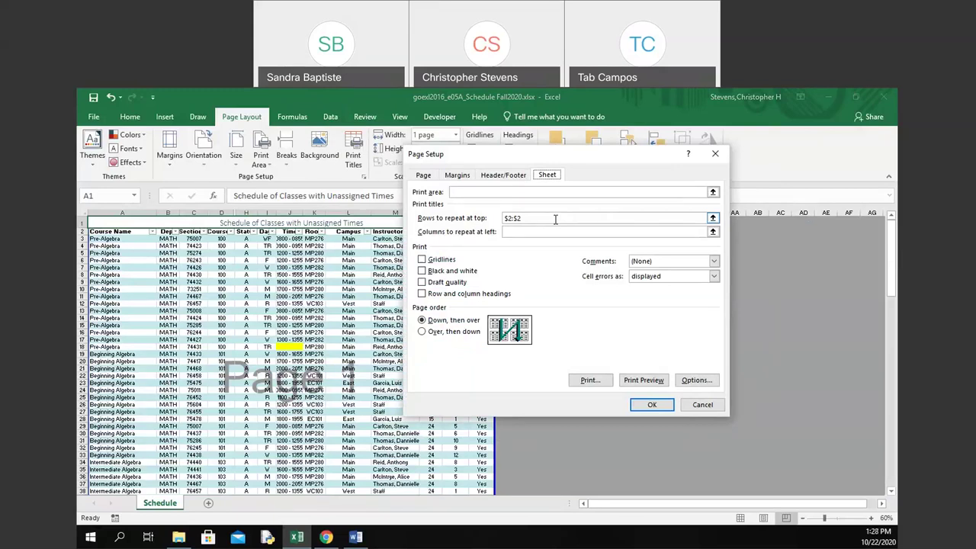
click(643, 380)
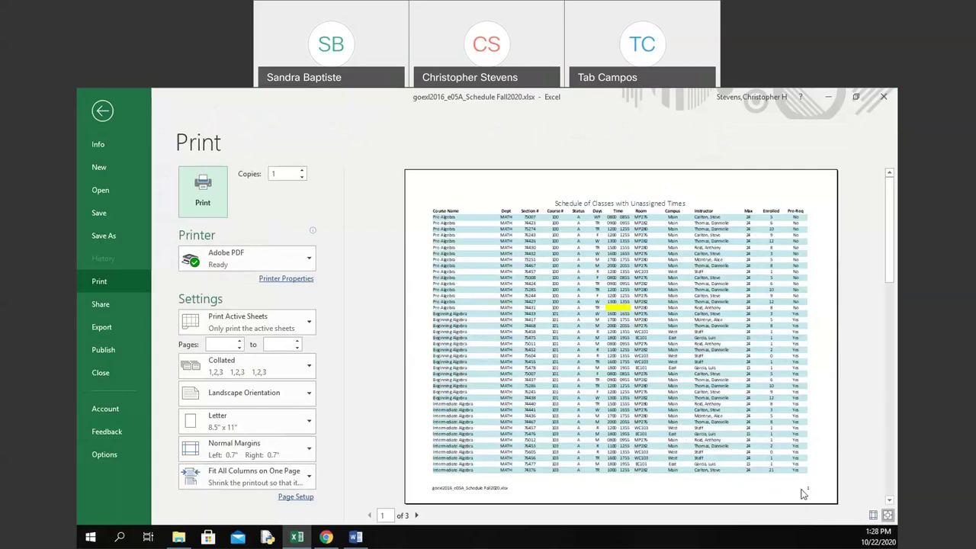
click(416, 516)
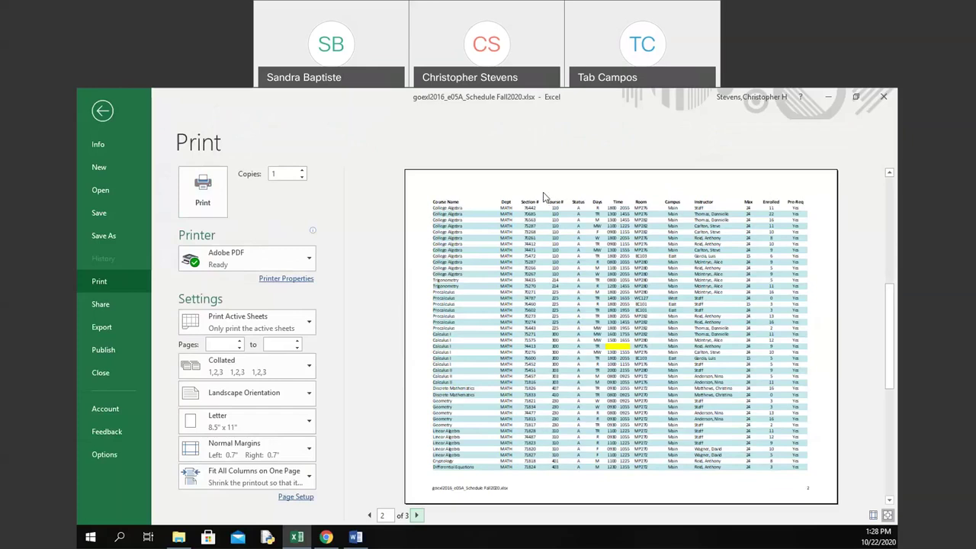
click(417, 516)
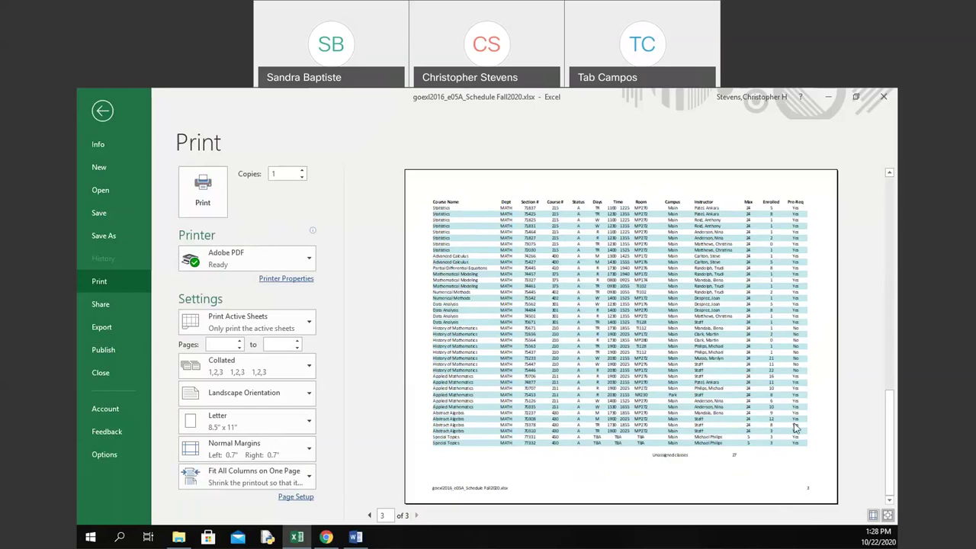
click(121, 116)
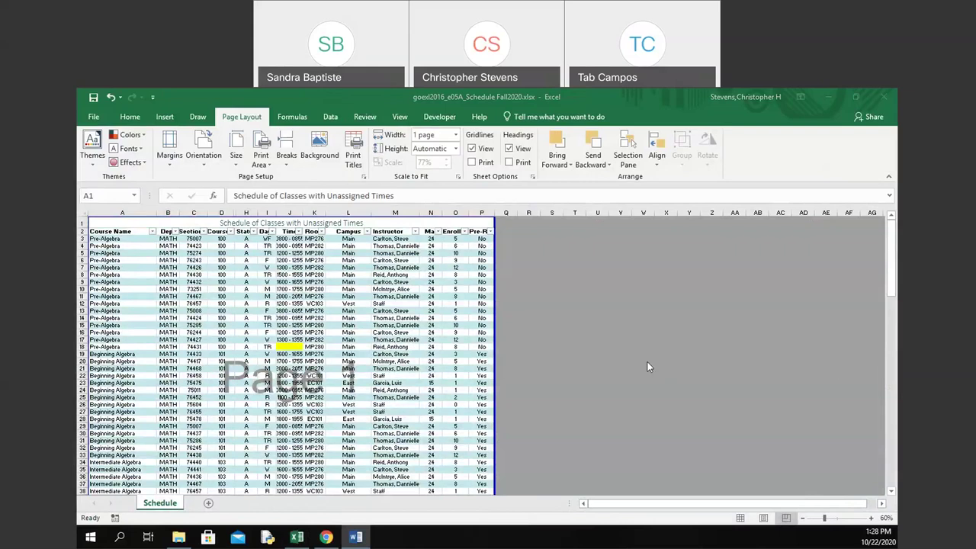
Examine where the page breaks fall between the courses in Page Break Preview.
scroll(570, 376, down, 7)
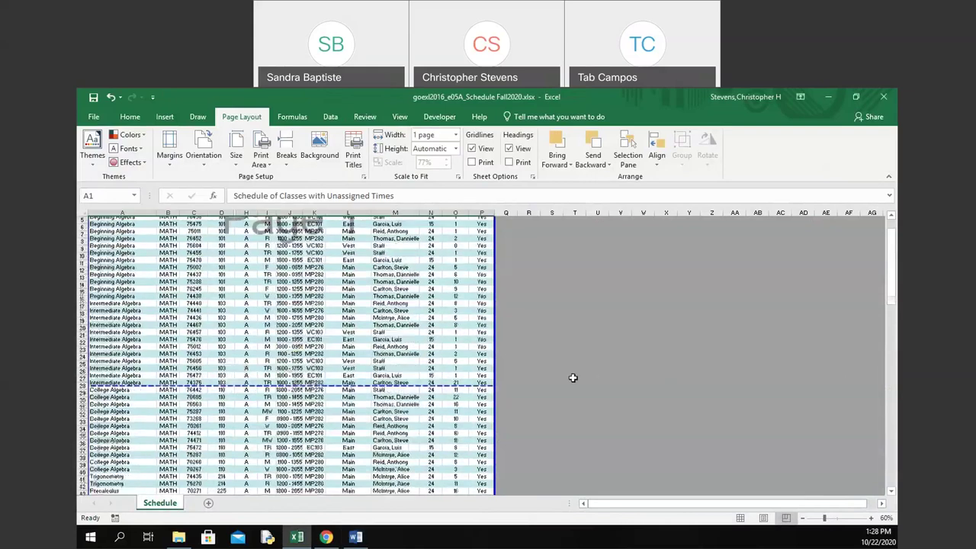
scroll(572, 378, down, 7)
scroll(357, 282, down, 15)
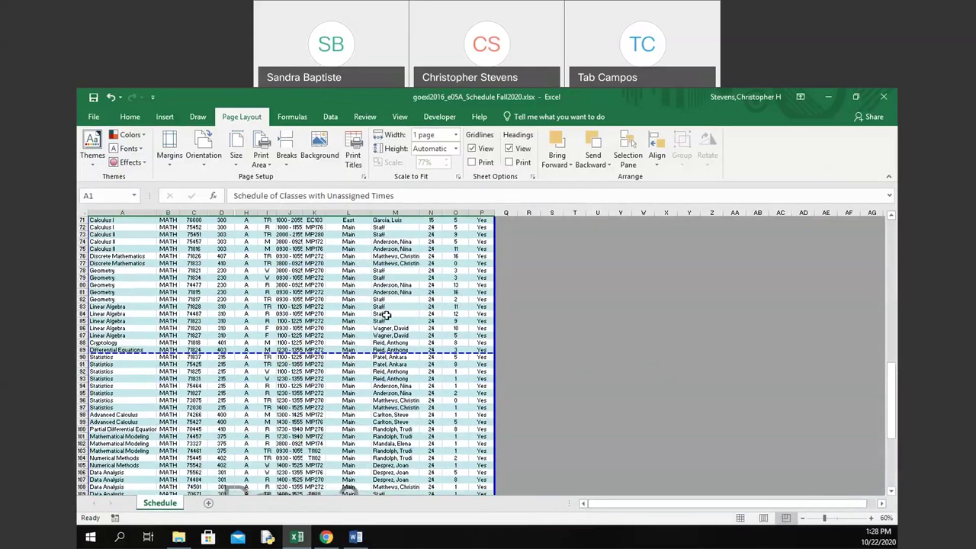
scroll(386, 315, down, 8)
scroll(386, 315, up, 11)
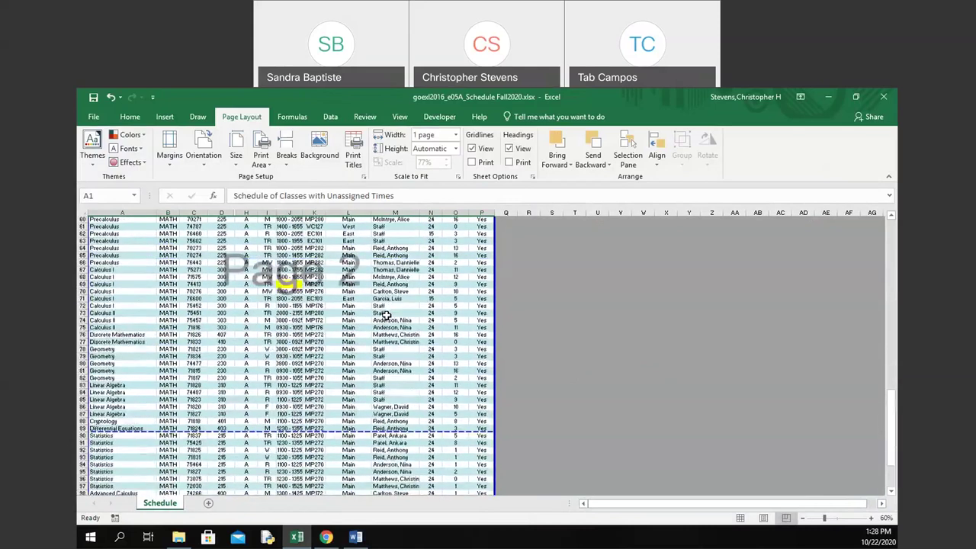
Recheck which courses start and end each of the three pages in Page Break Preview, and return the sheet to Normal view.
scroll(387, 315, up, 13)
scroll(386, 315, up, 2)
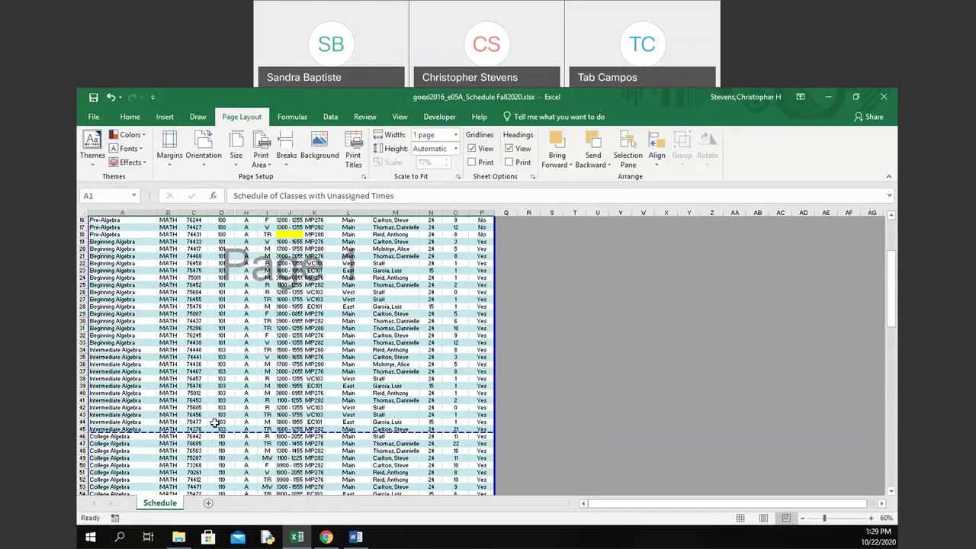
scroll(220, 424, down, 10)
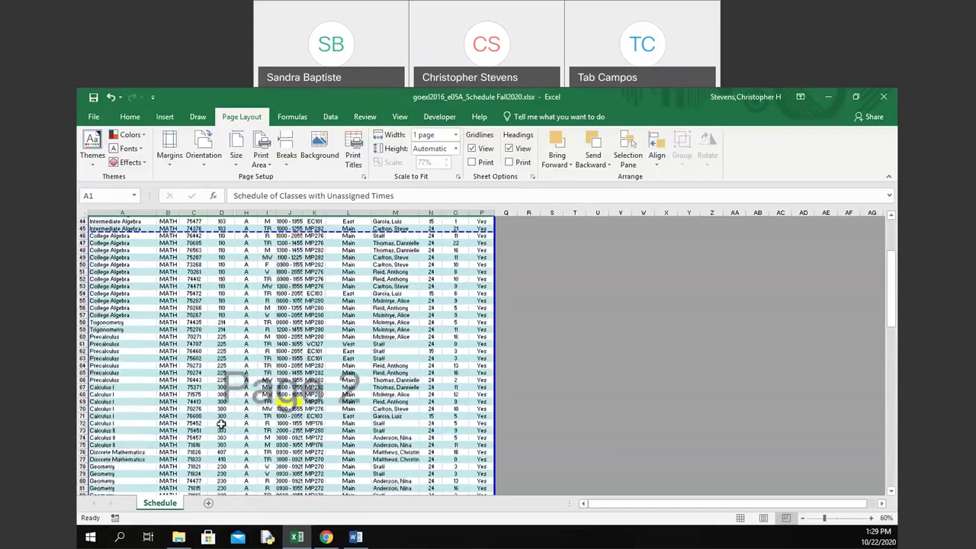
scroll(220, 424, down, 10)
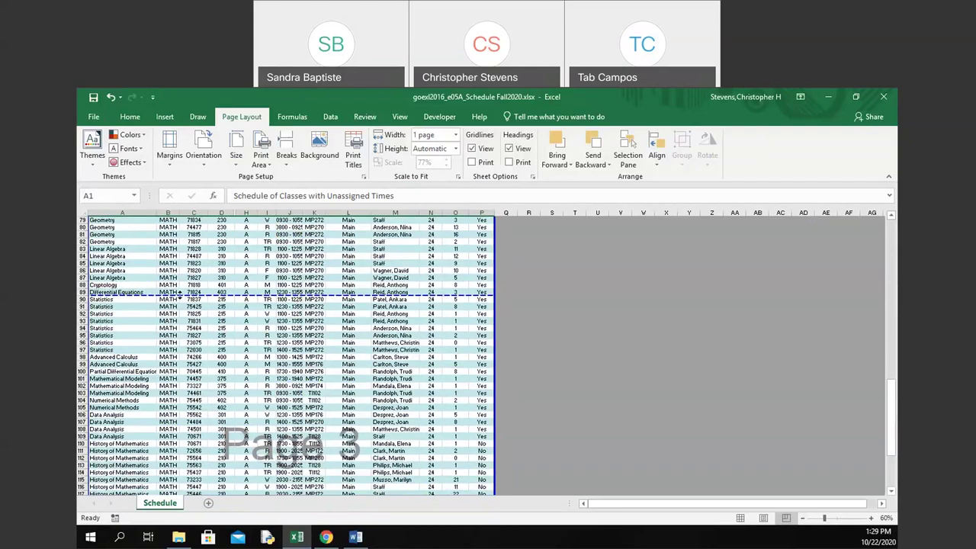
scroll(183, 321, down, 5)
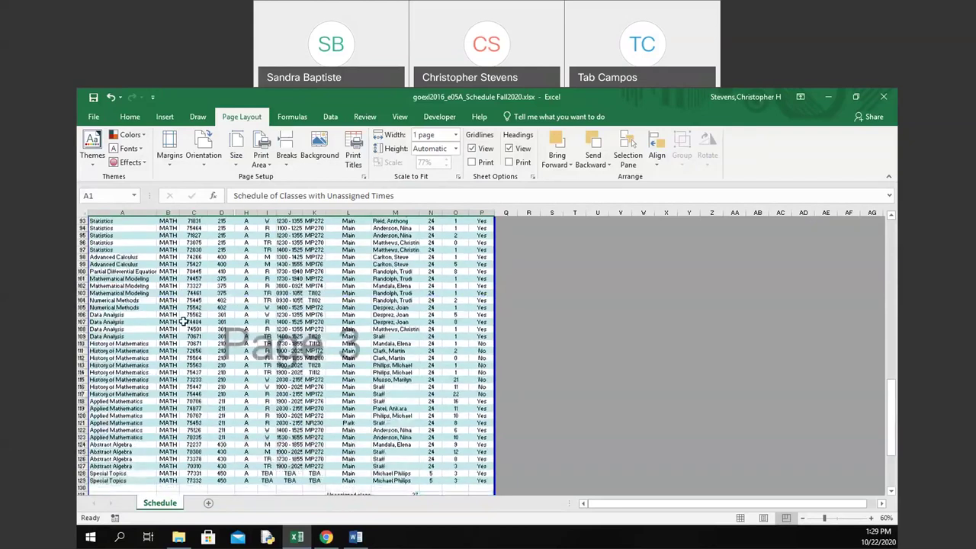
scroll(183, 321, up, 4)
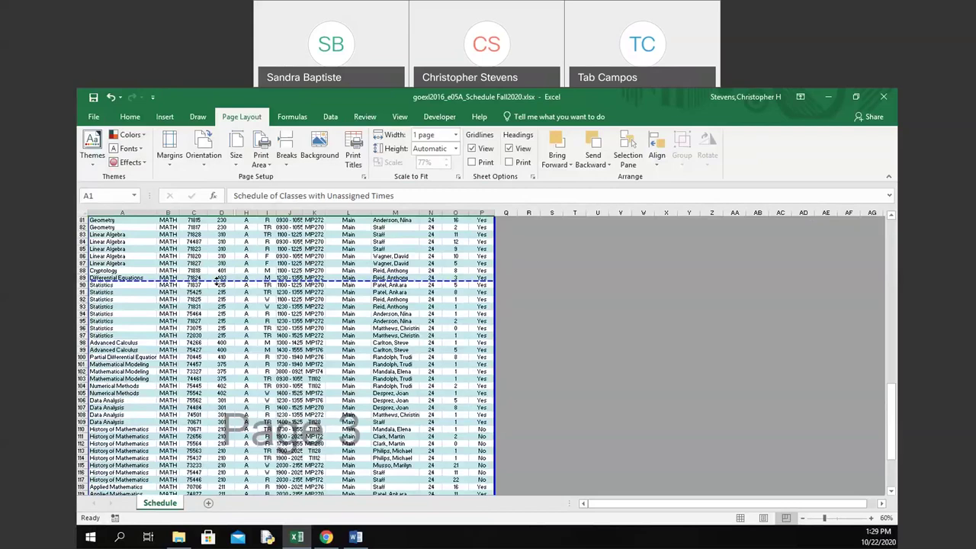
scroll(212, 353, down, 1)
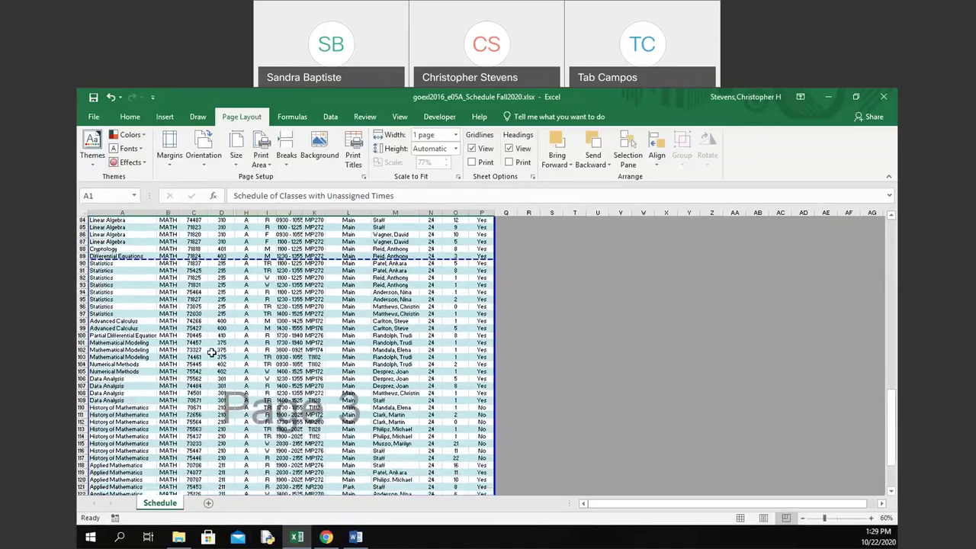
scroll(211, 352, down, 2)
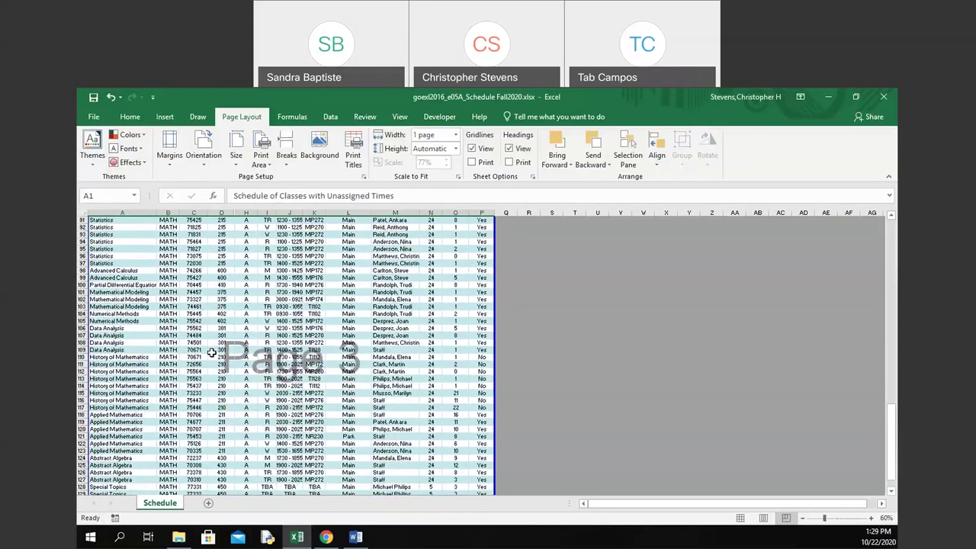
scroll(211, 353, down, 6)
scroll(211, 353, up, 10)
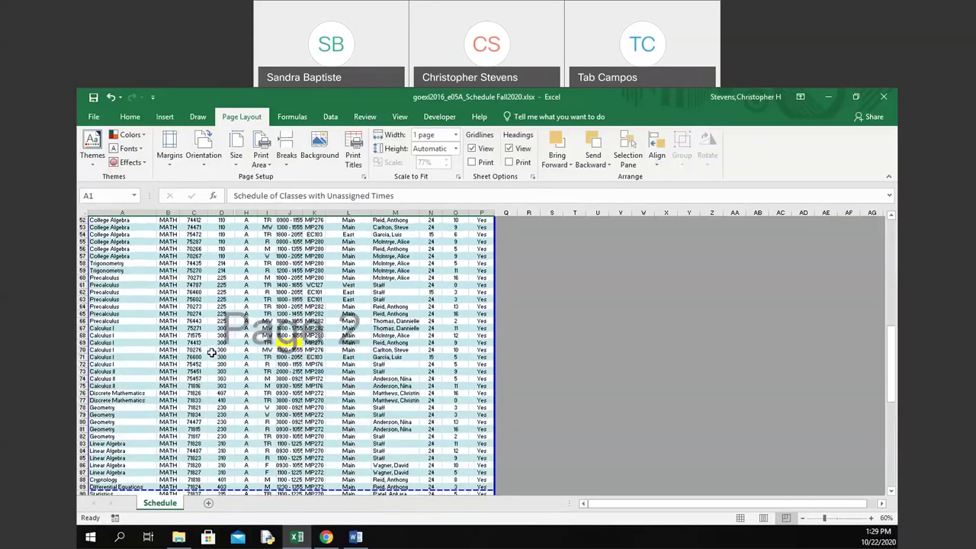
scroll(211, 353, up, 15)
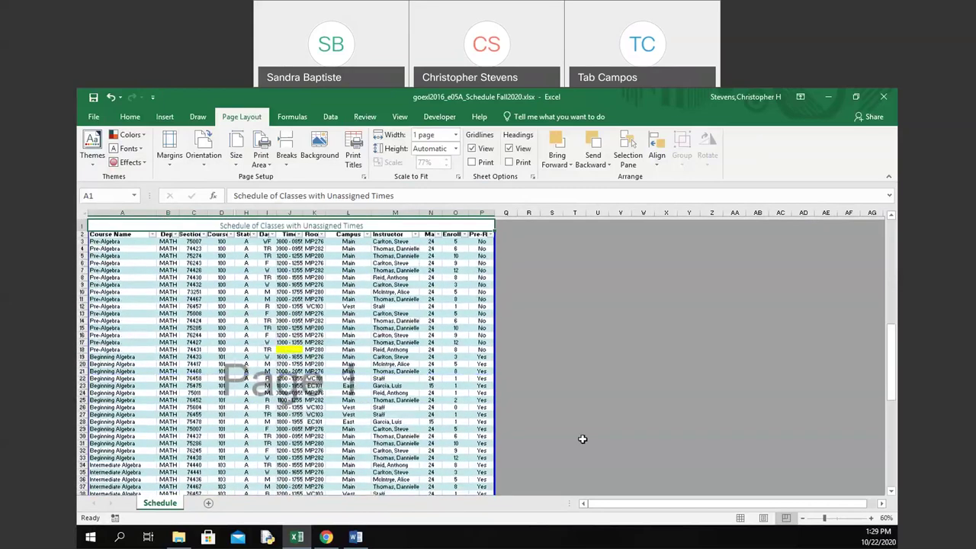
click(740, 520)
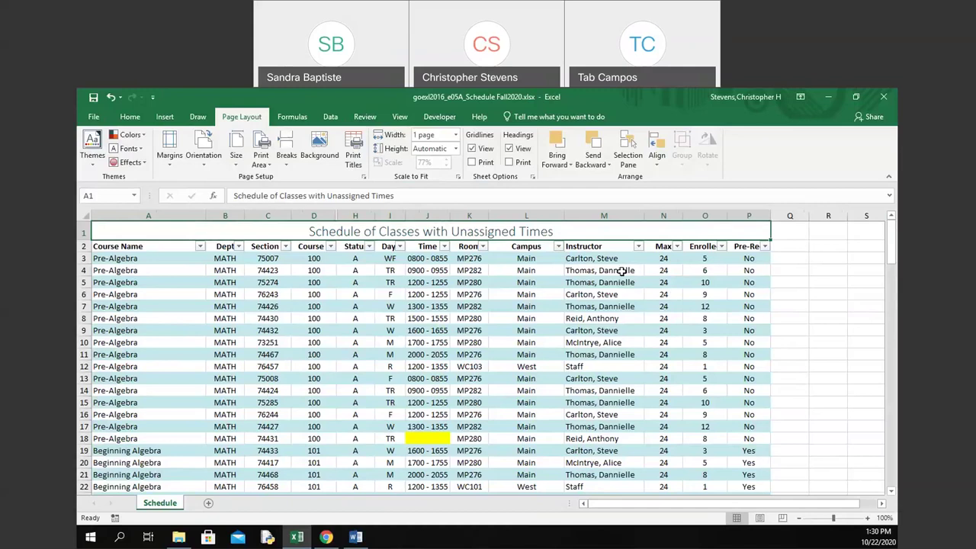
Insert a hyperlink on the Instructor heading in cell M2 that links to the existing file goexl2016_e05A_script_data3.xlsx.
click(588, 247)
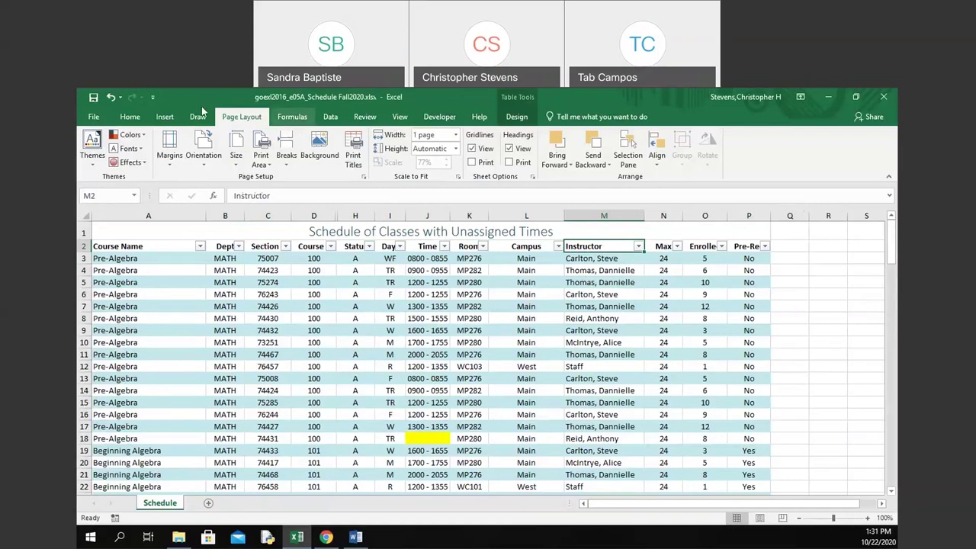
click(165, 116)
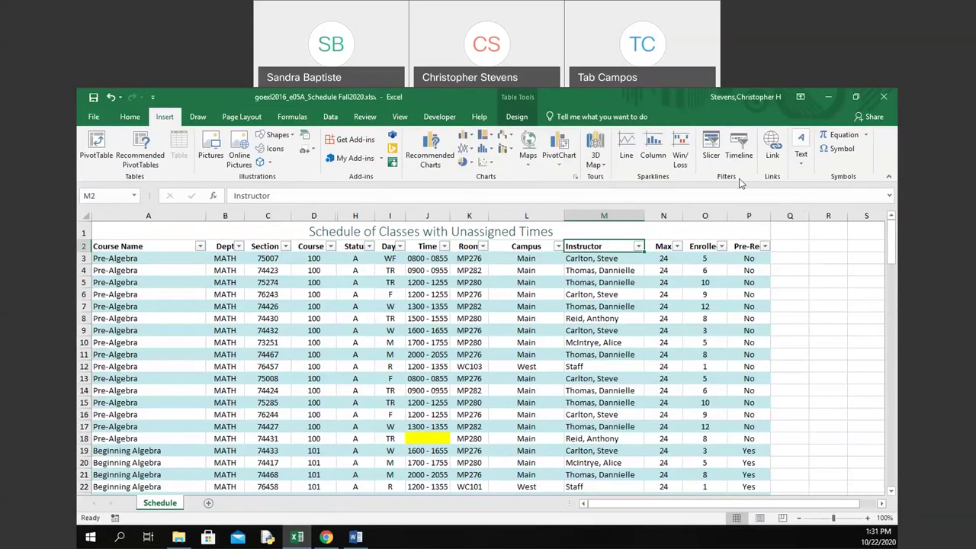
click(773, 153)
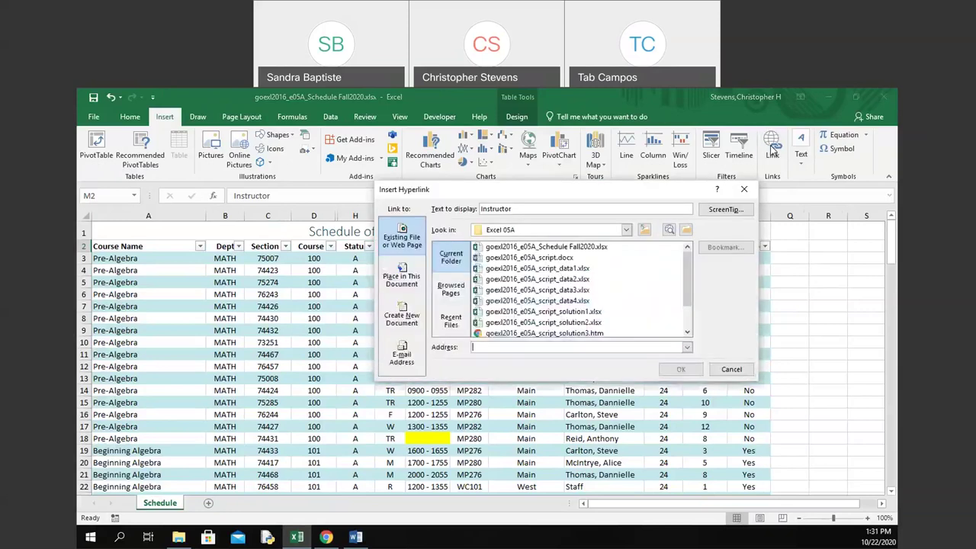
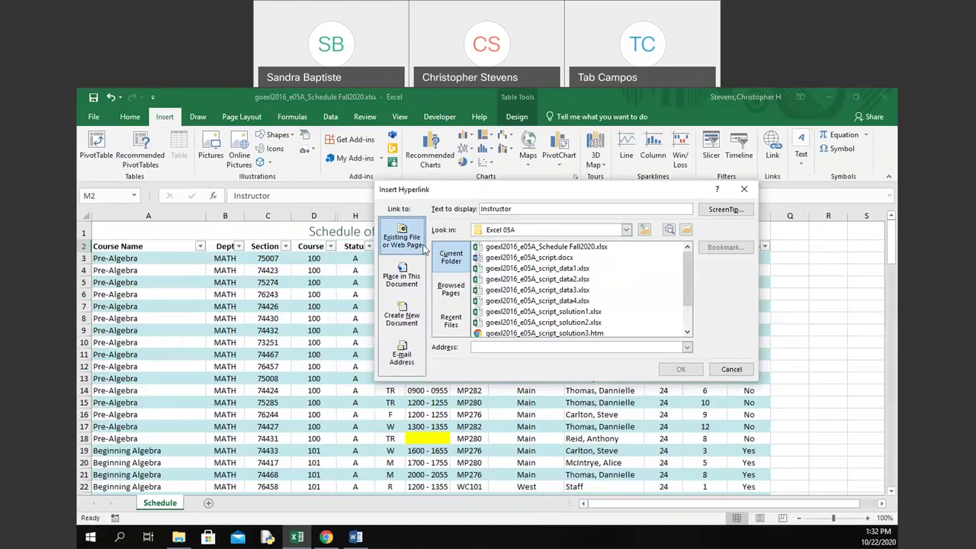
click(515, 291)
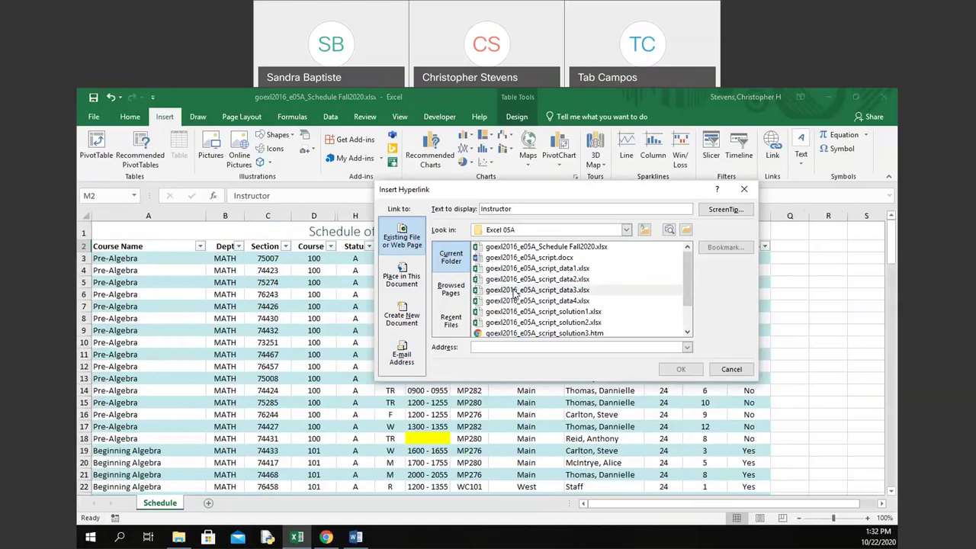
double_click(515, 290)
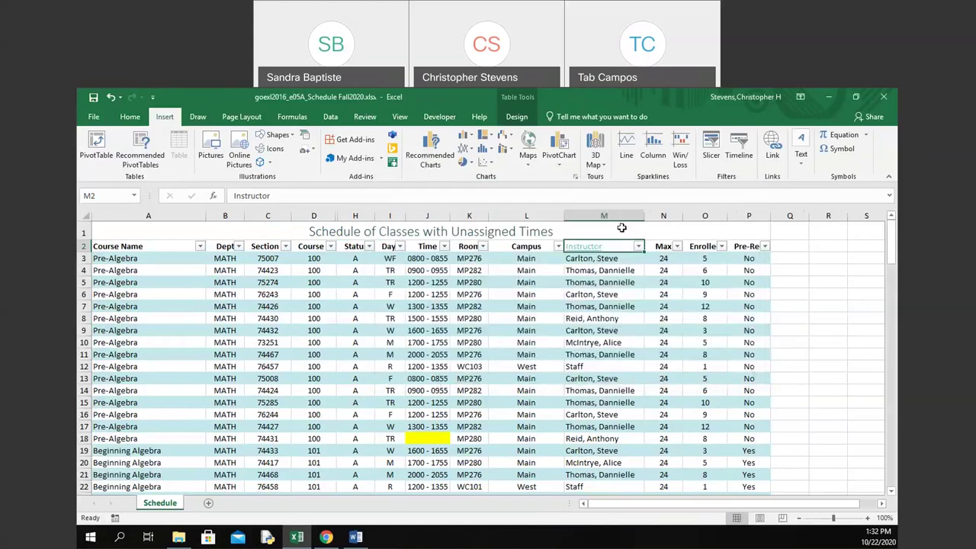
Add the ScreenTip "Click here for contact information" to the Instructor hyperlink.
click(772, 156)
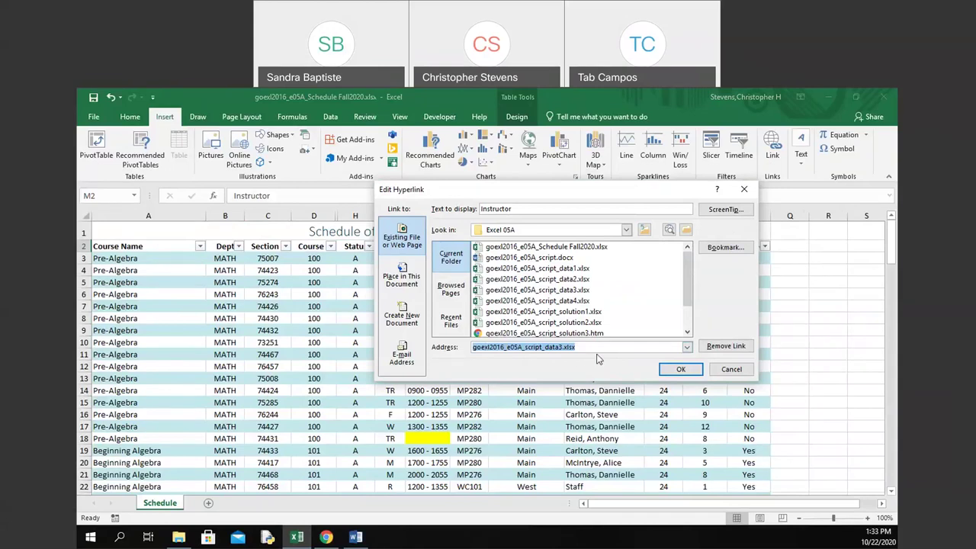
click(732, 208)
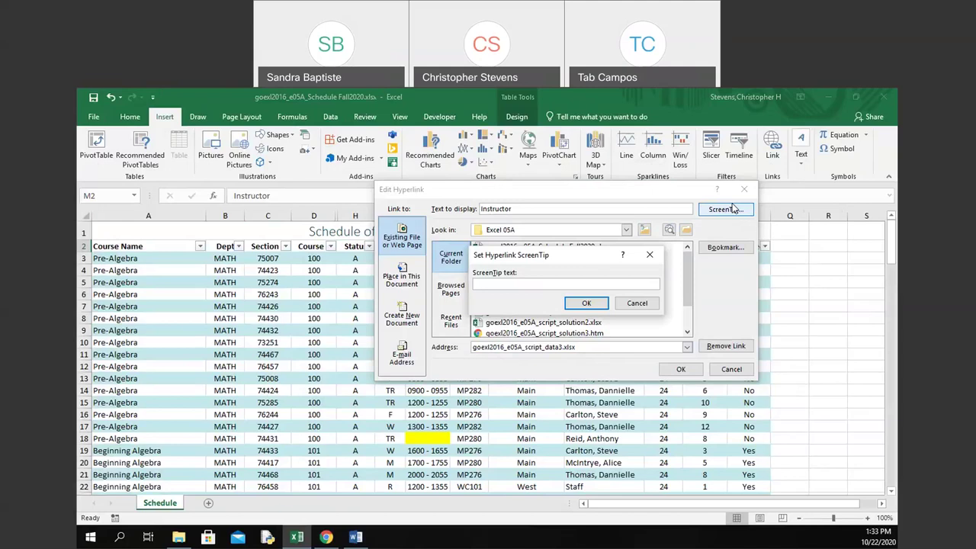
text(Click here for contact information)
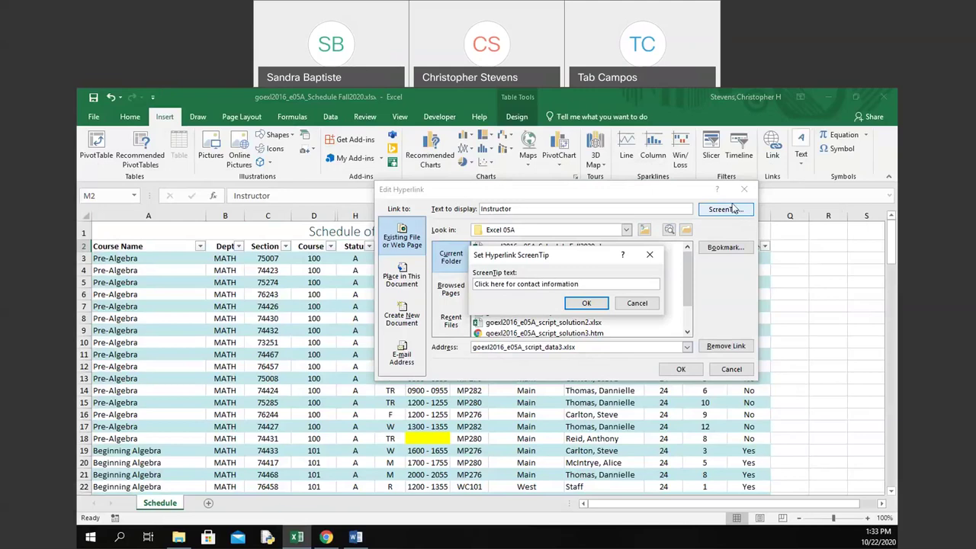
click(601, 304)
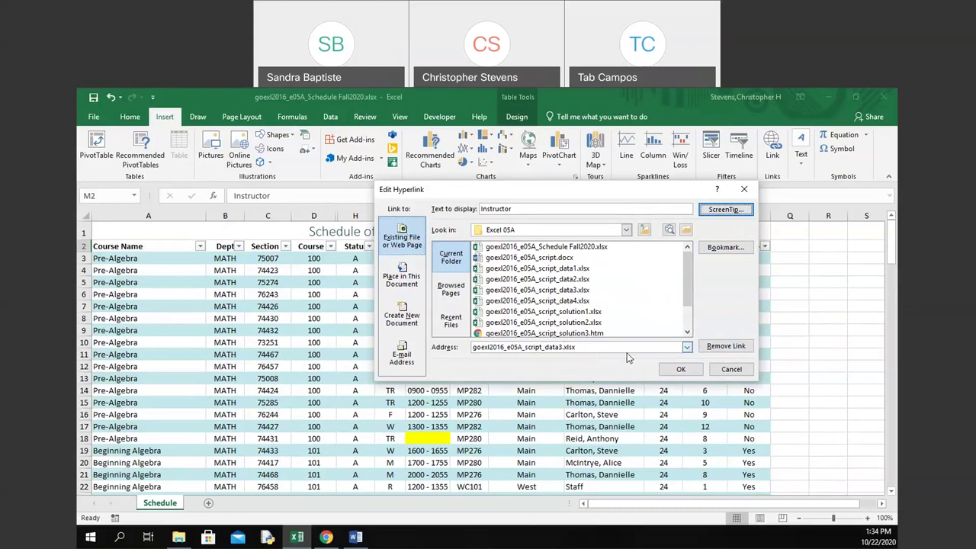
click(680, 369)
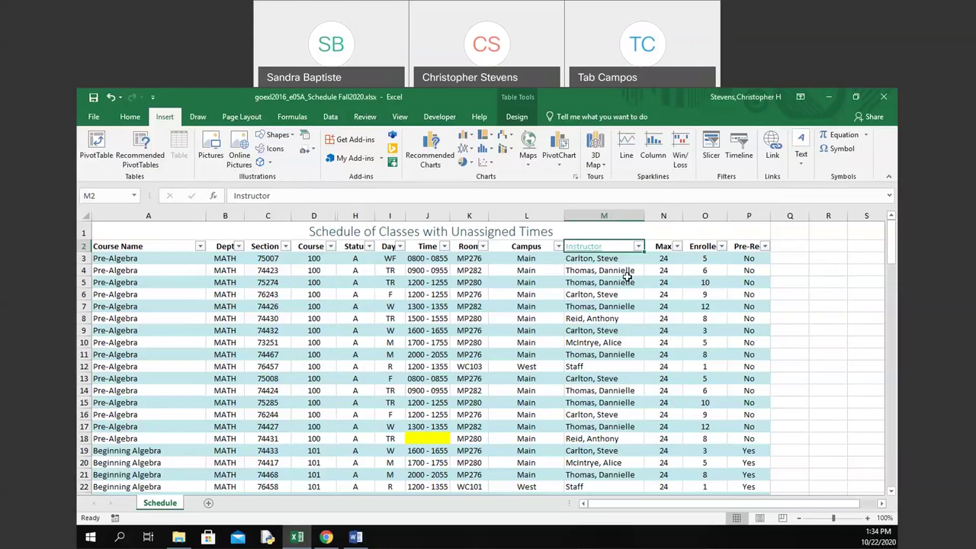
Test the Instructor hyperlink in M2 and compare its followed-link color with the surrounding cells.
click(584, 247)
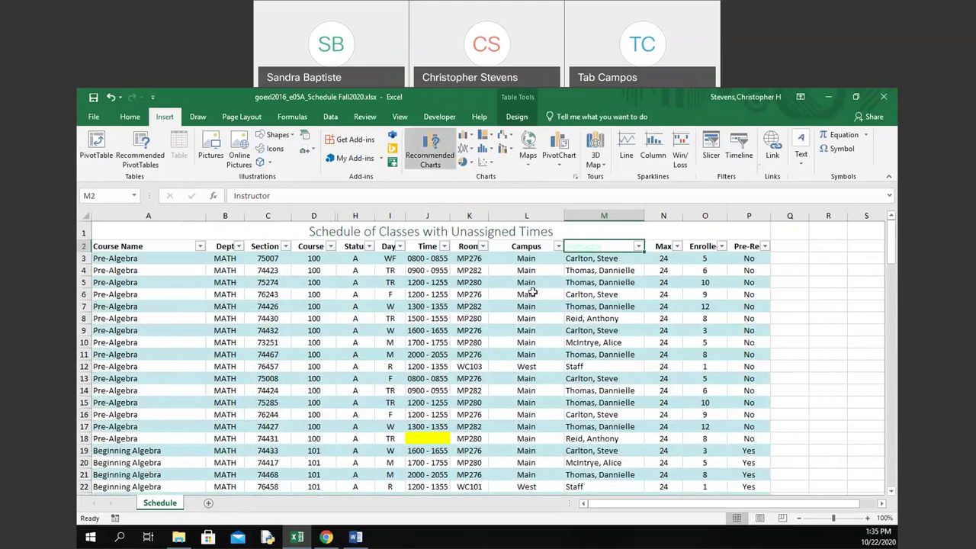
click(244, 117)
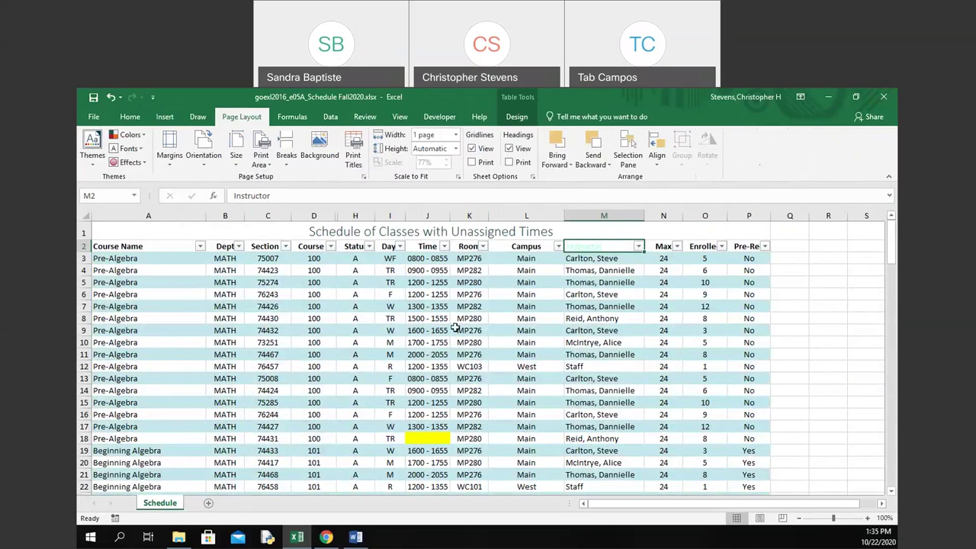
click(466, 353)
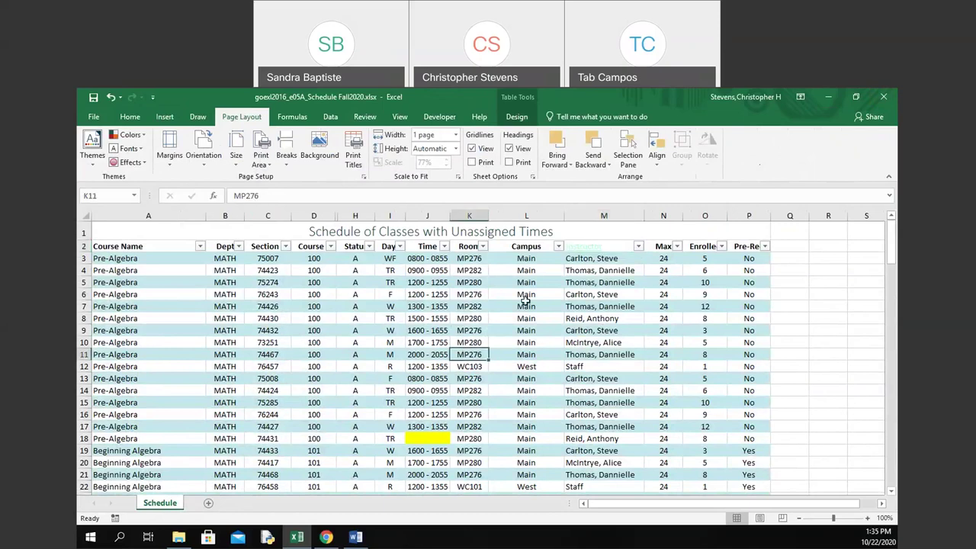
click(535, 256)
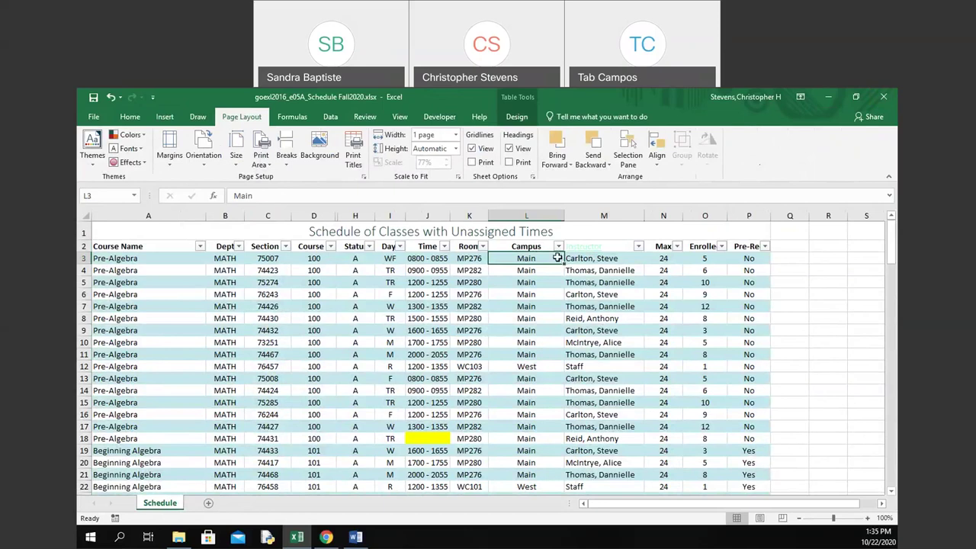
click(617, 246)
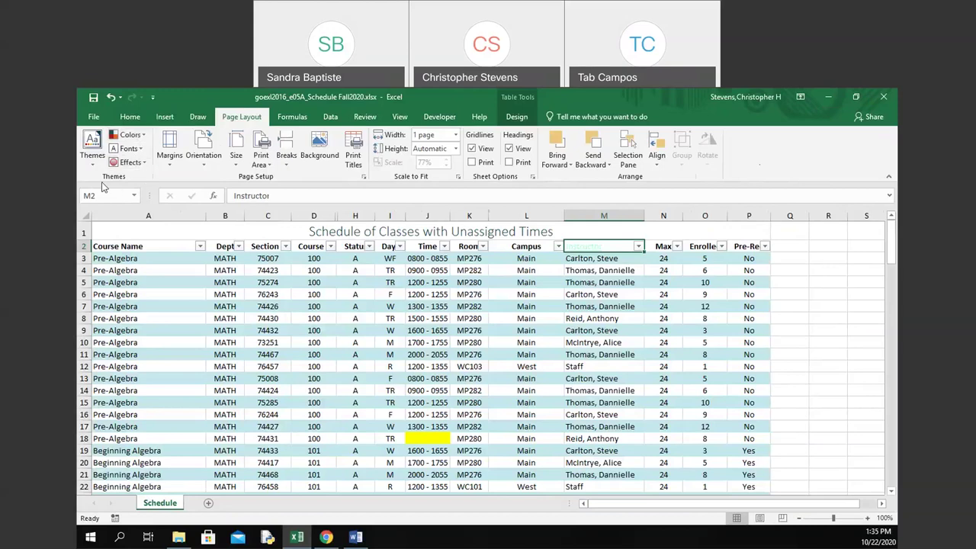
Create and save custom theme colors with the standard Dark Blue for both Hyperlink and Followed Hyperlink.
click(140, 142)
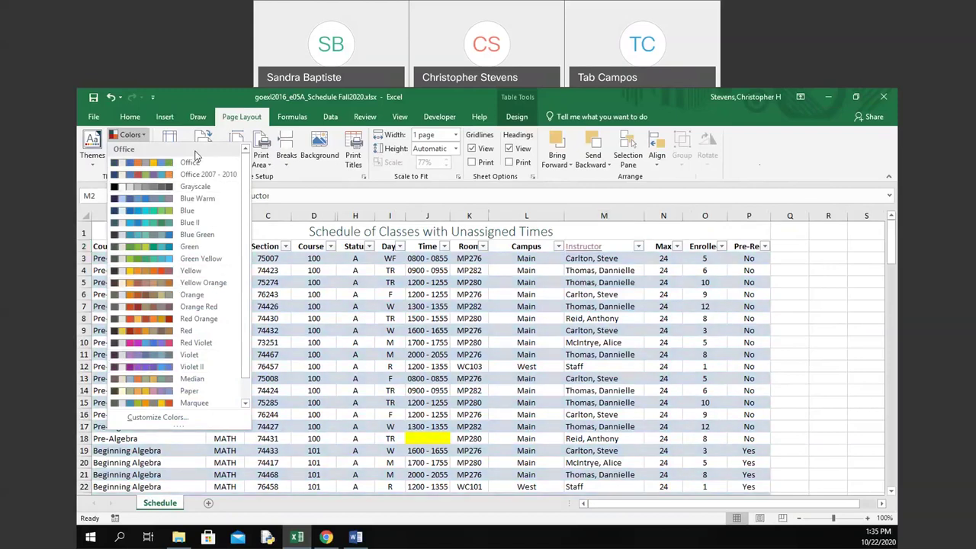
click(171, 420)
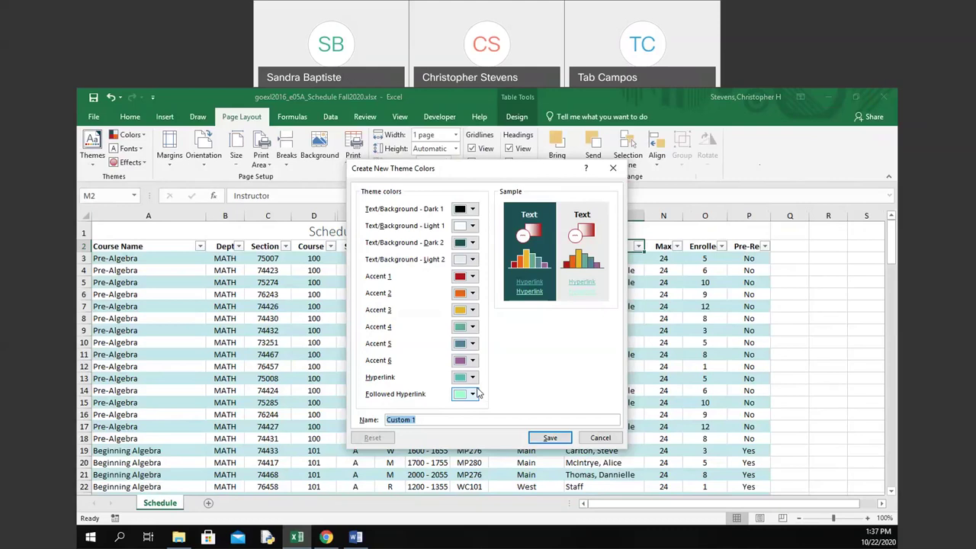
click(468, 378)
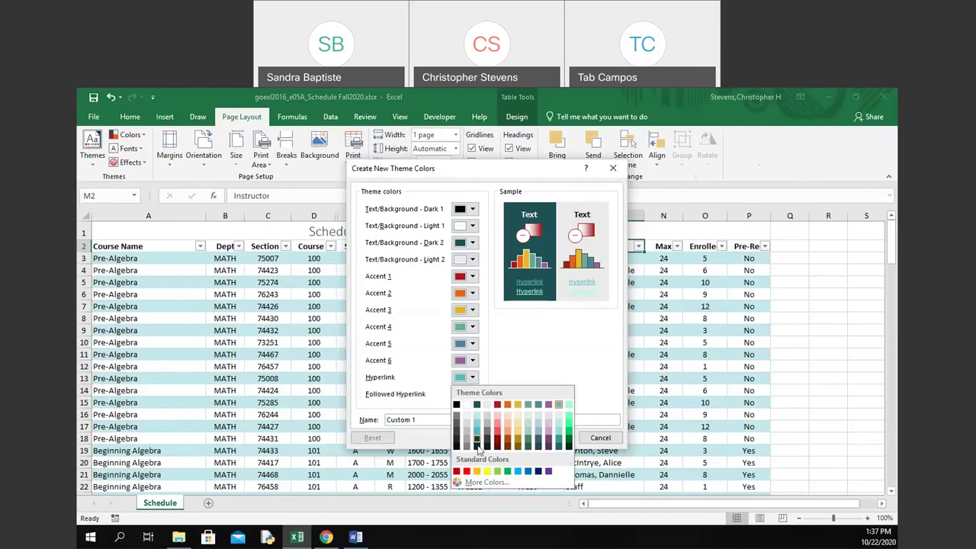
click(537, 471)
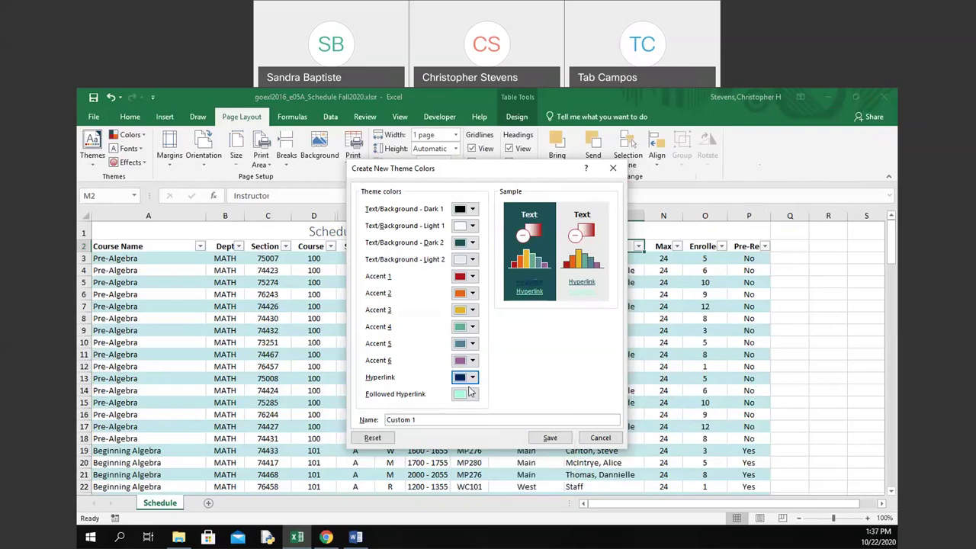
click(471, 393)
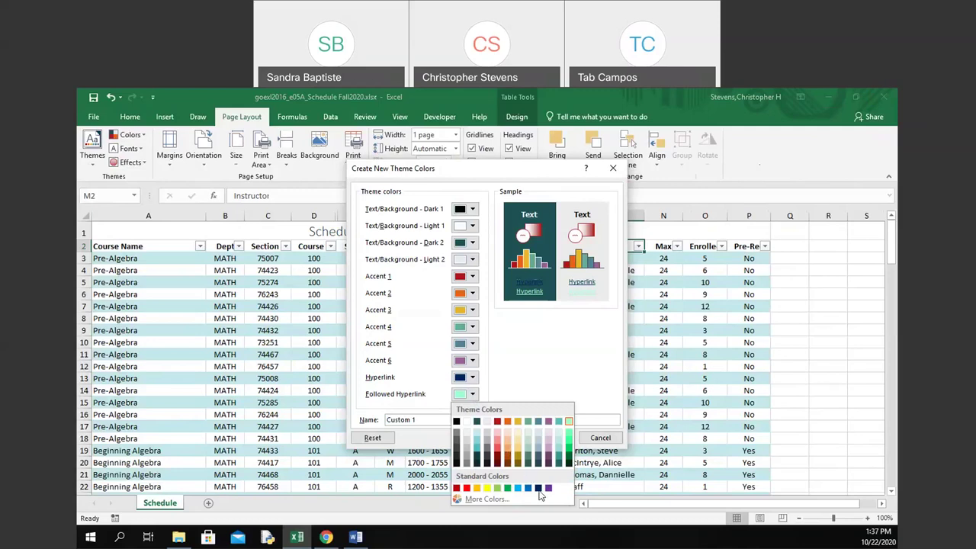
click(538, 488)
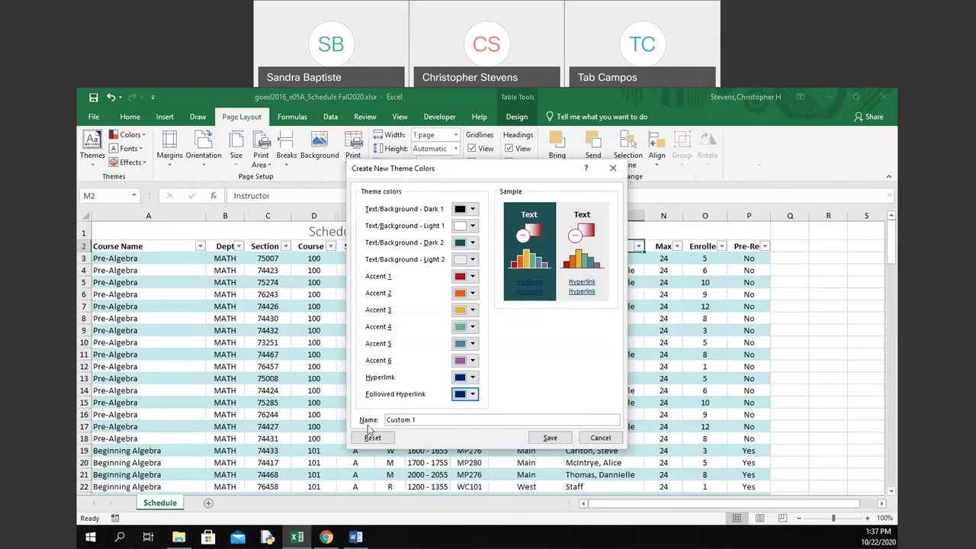
click(549, 438)
Check the recolored Instructor link and its ScreenTip, and save the workbook.
click(630, 270)
mouse_move(589, 253)
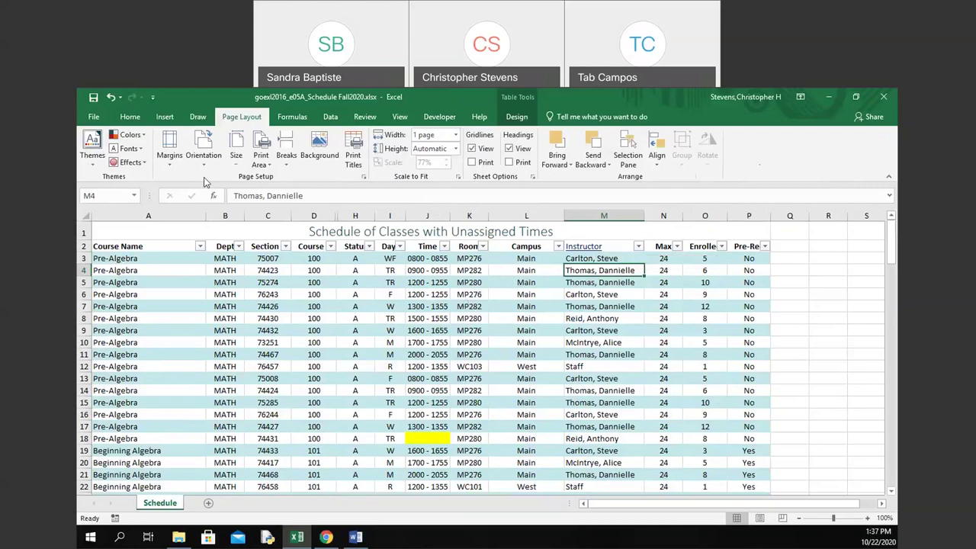
click(94, 99)
Open the Instructor hyperlink in M2 for editing, review its target file and display text, and accept the existing settings.
click(595, 247)
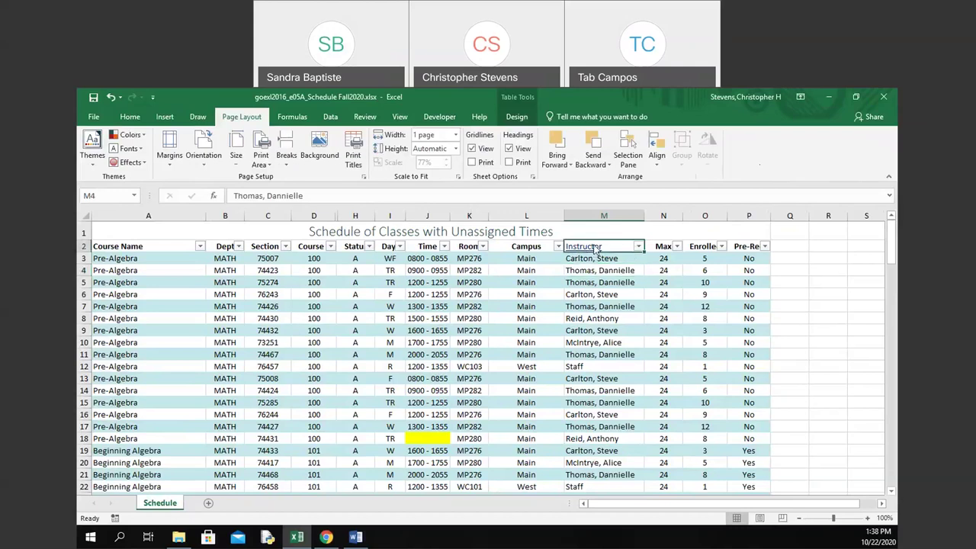
right_click(594, 247)
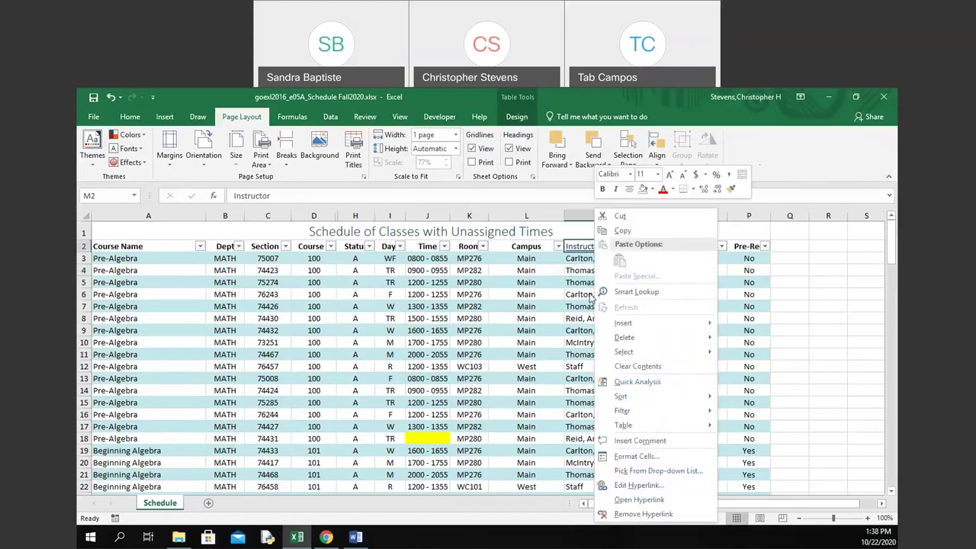
click(636, 486)
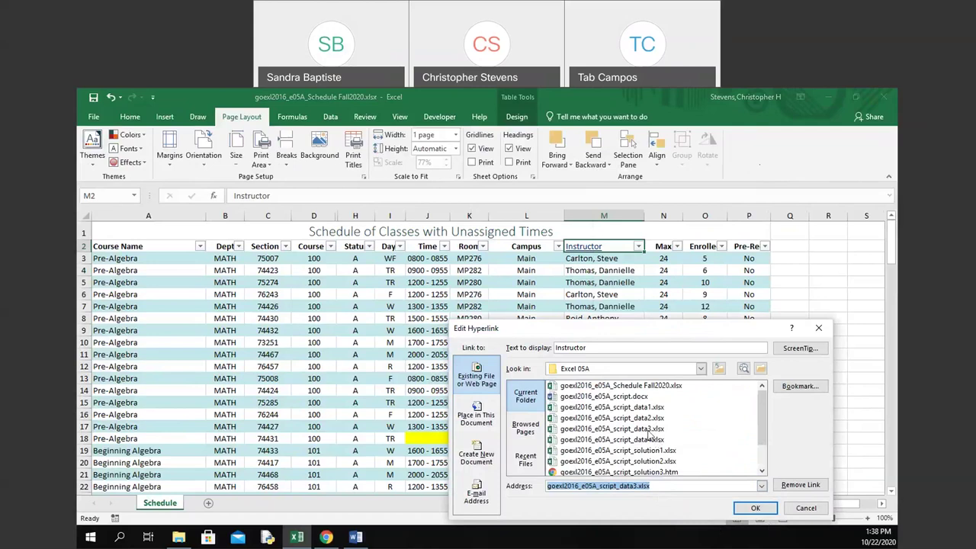
click(751, 508)
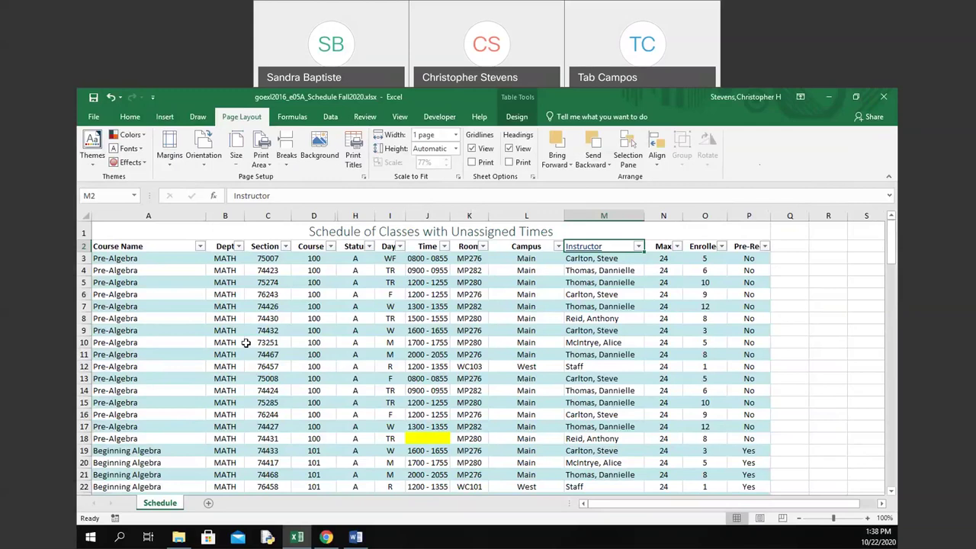
Start saving a copy of the workbook in the Excel 05A folder with the file type Web Page (*.htm;*.html).
click(95, 119)
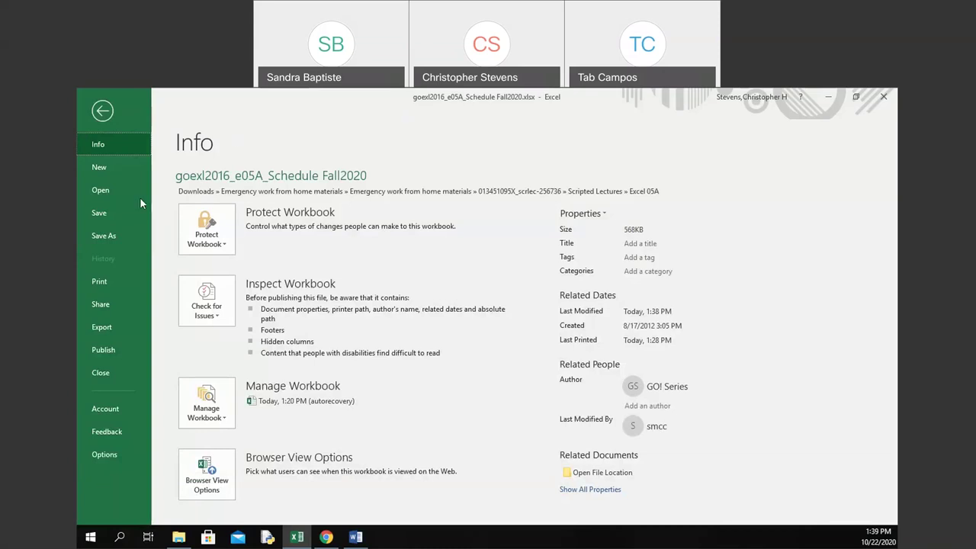
click(120, 235)
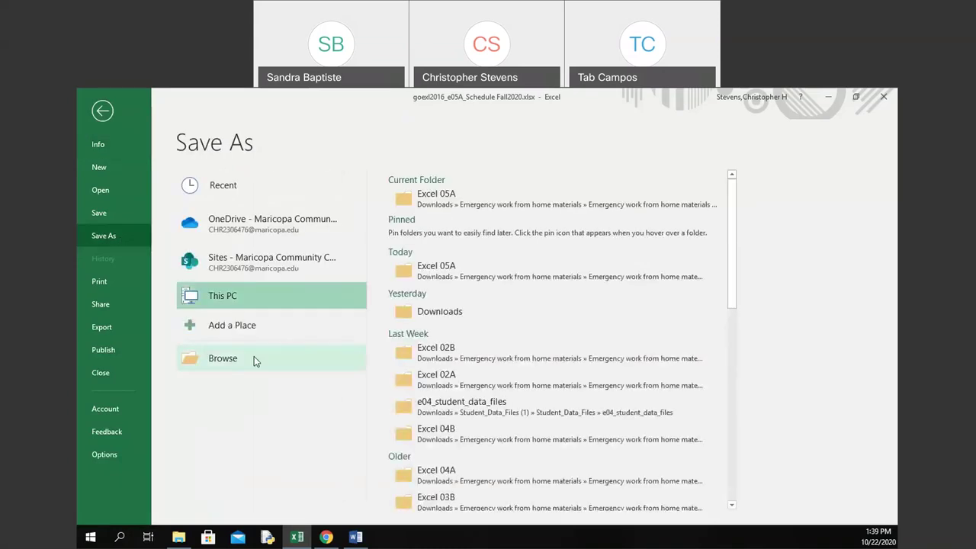
click(254, 357)
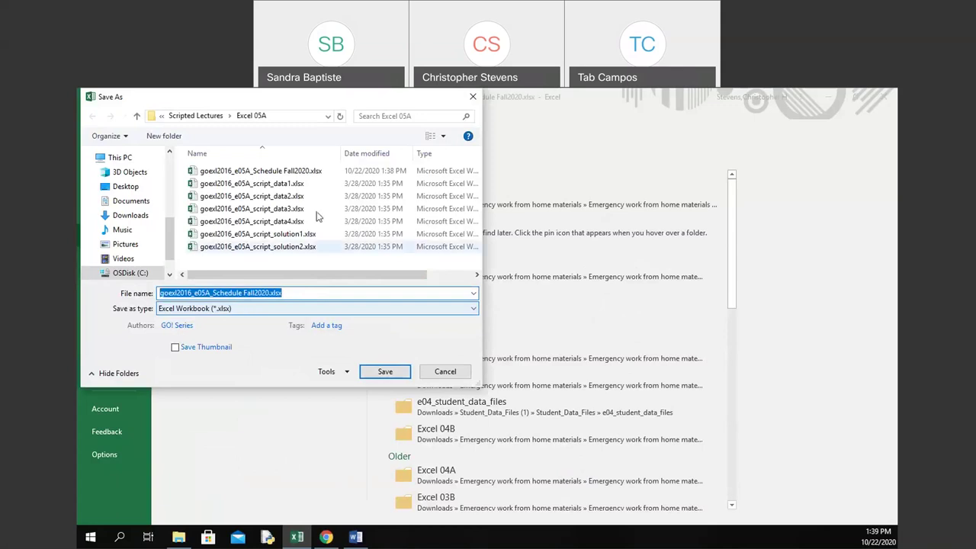
click(276, 309)
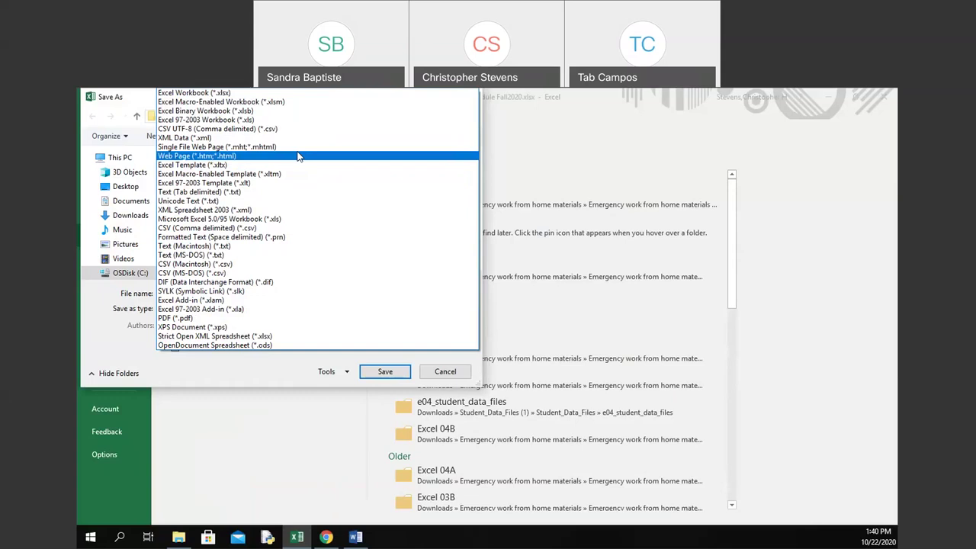
click(299, 156)
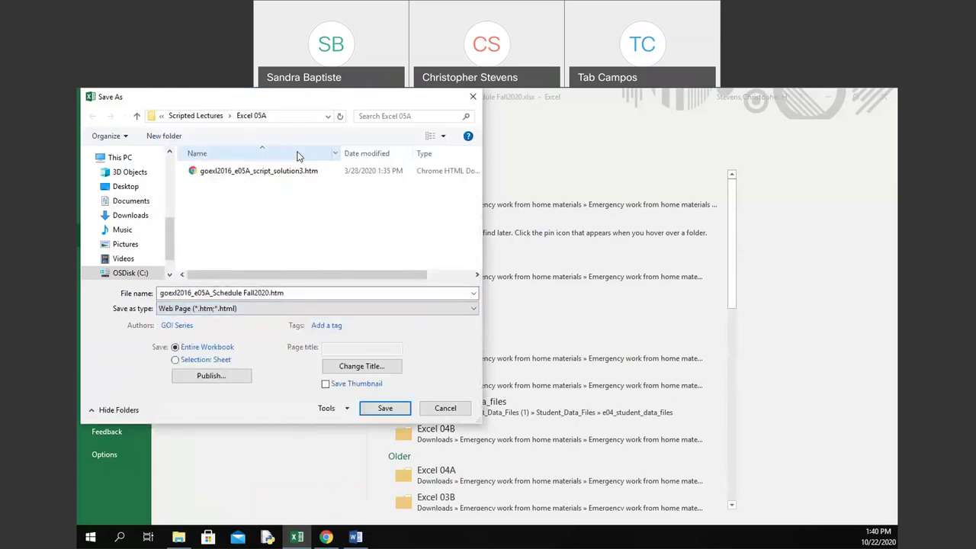
click(281, 294)
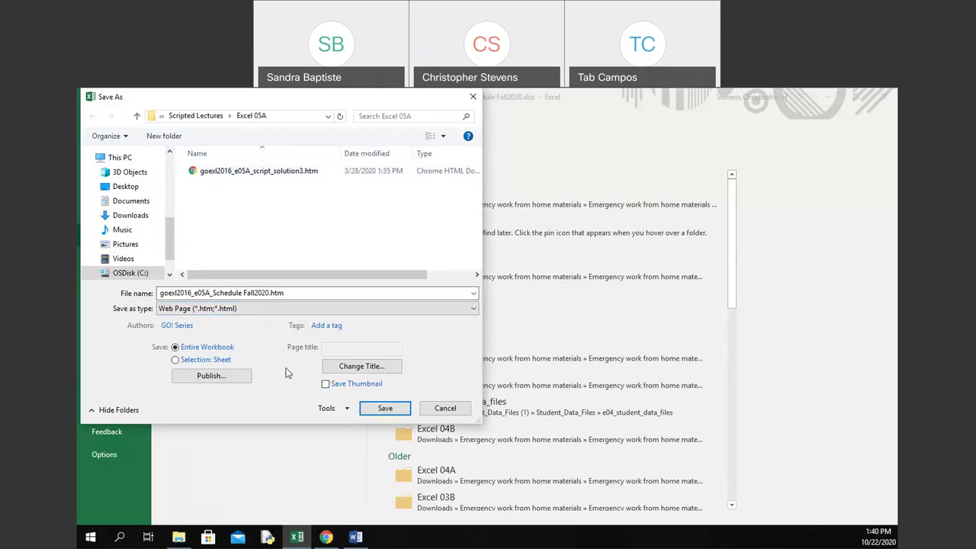
Set the web page's title to "Spring Courses".
click(370, 370)
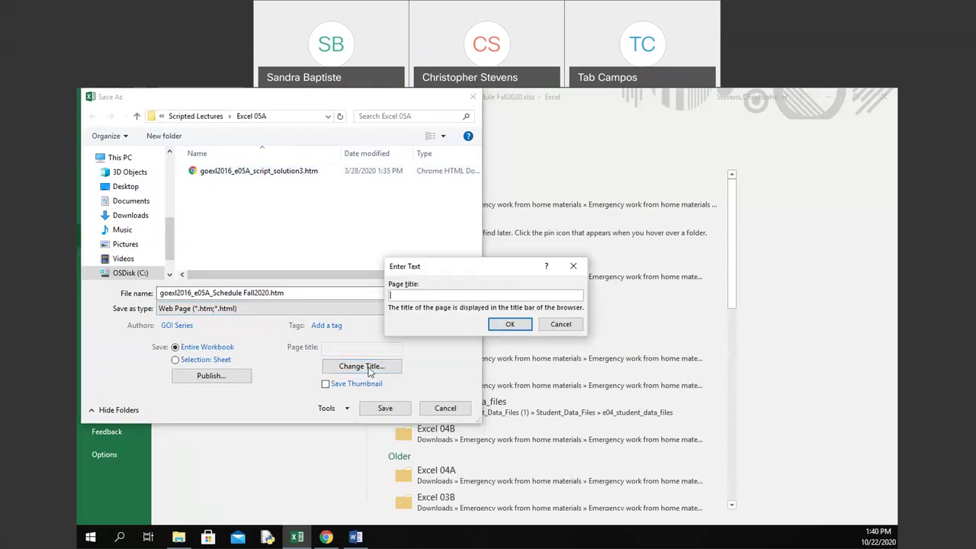
text(Spring Courses)
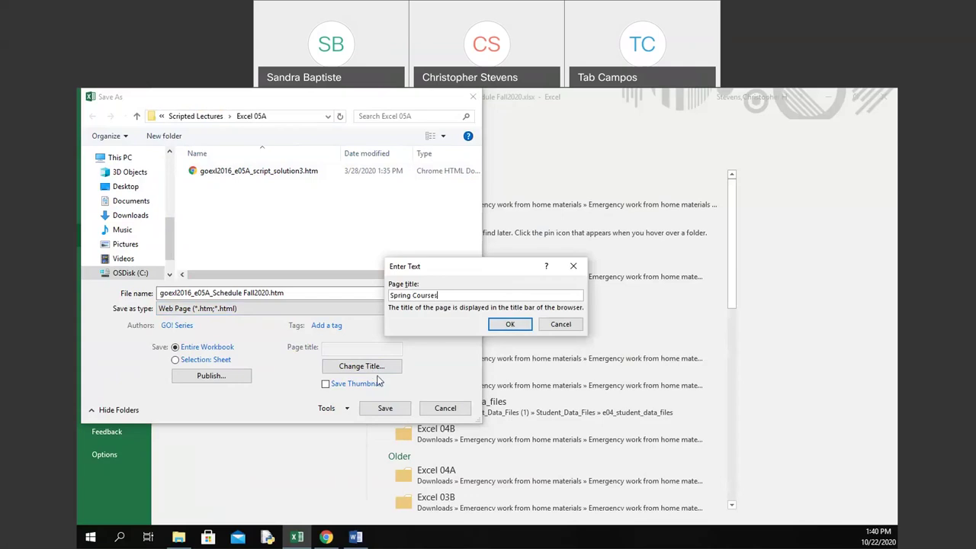
click(510, 325)
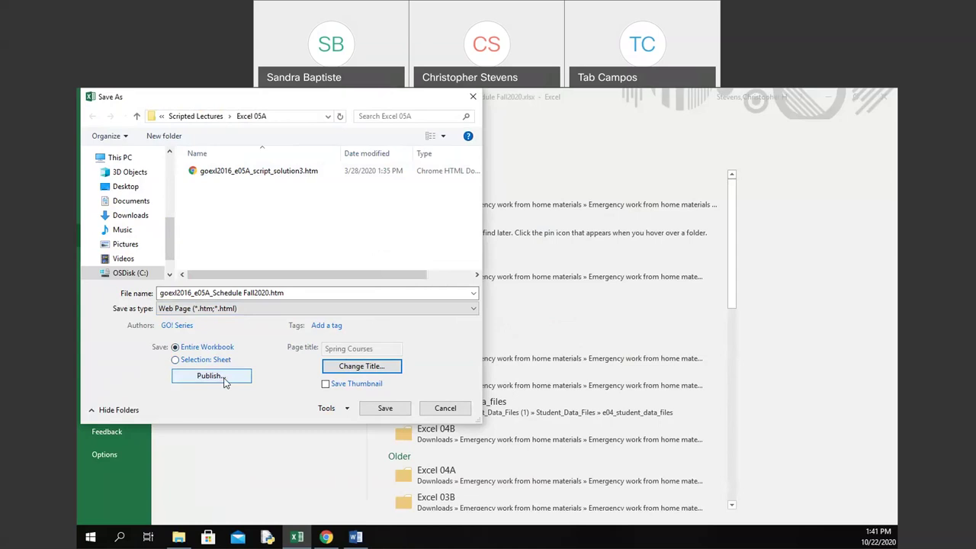
Publish Items on Schedule as goexl2016_e05A_Schedule Fall2020.htm in the Excel 05A folder, with the published page set to open in the browser.
click(210, 376)
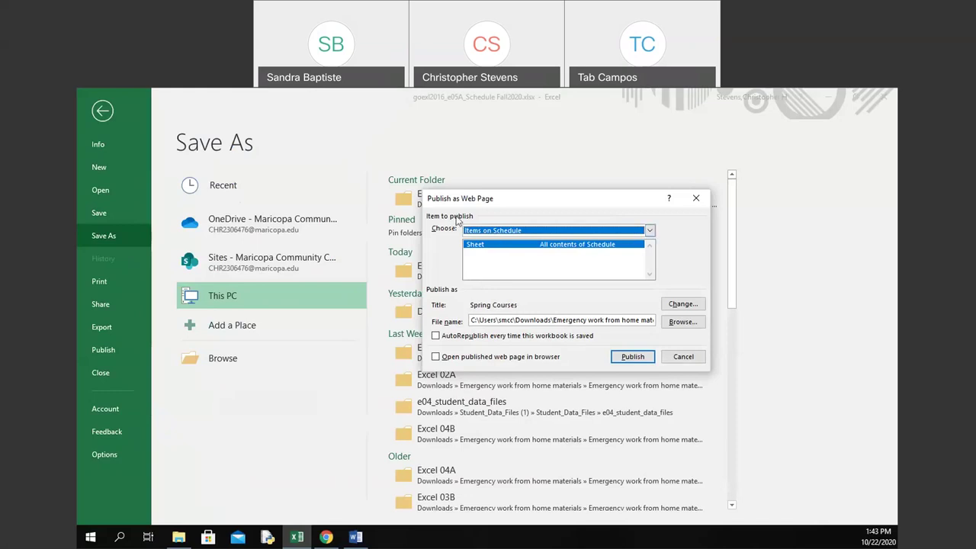
click(648, 231)
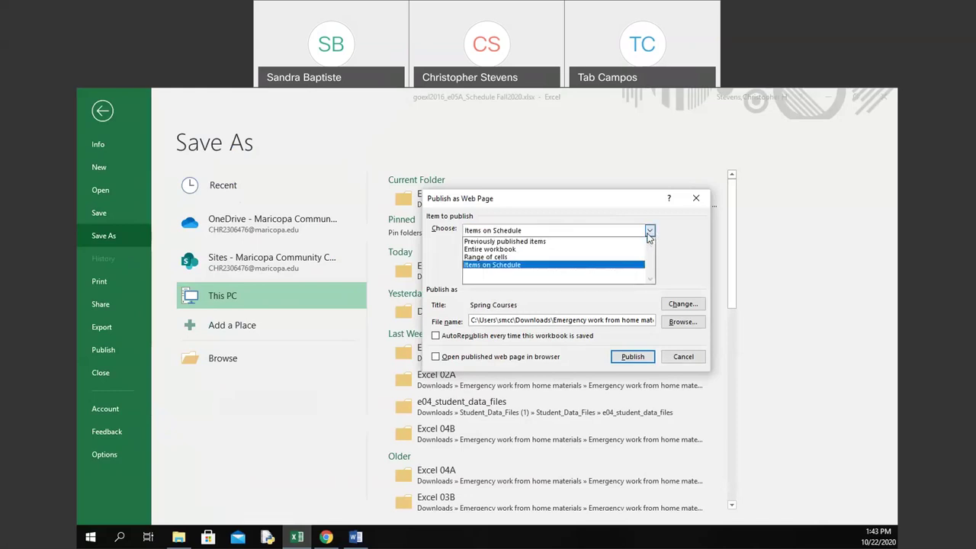
click(623, 268)
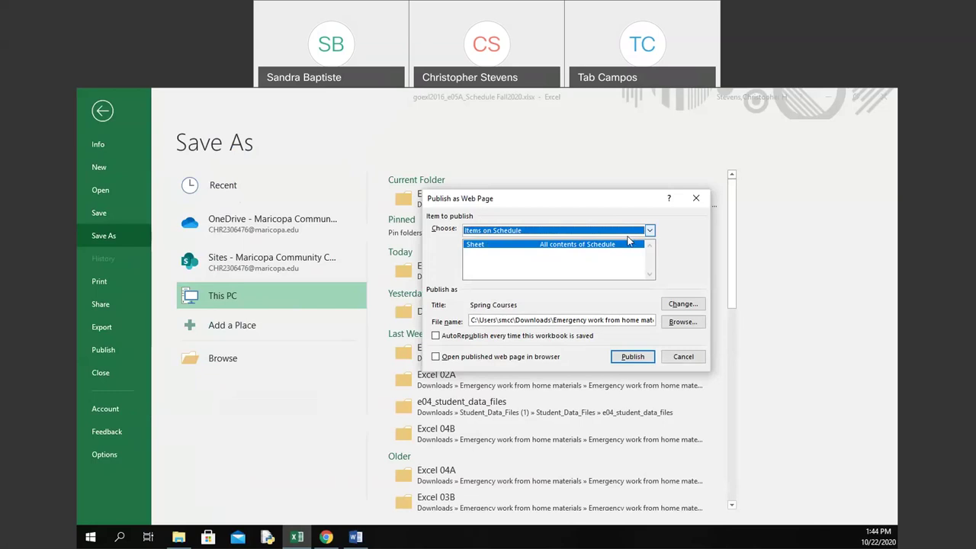
click(543, 358)
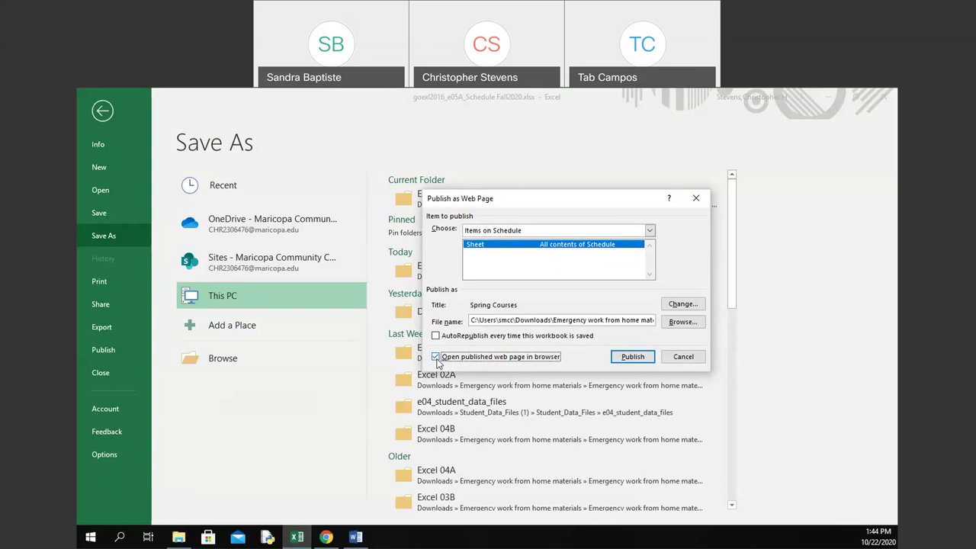
click(681, 322)
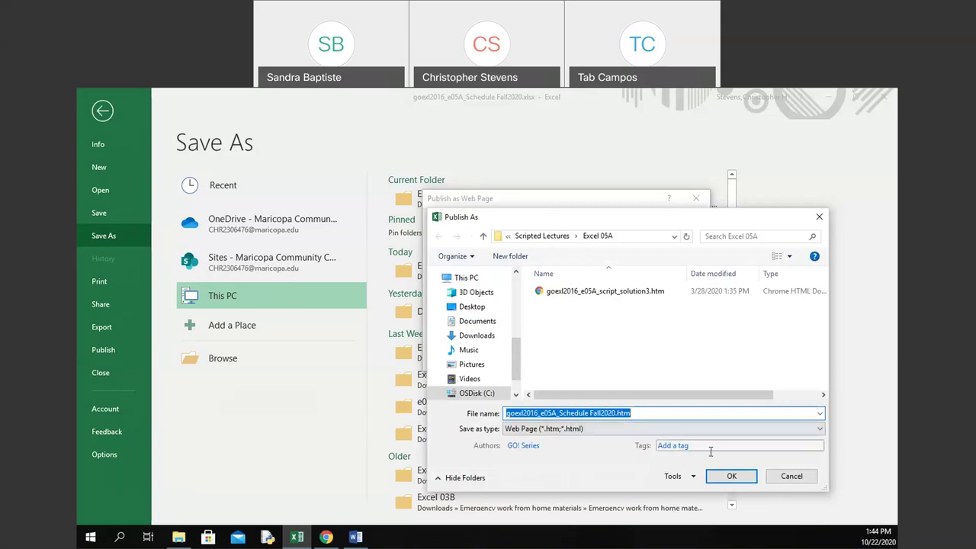
click(728, 478)
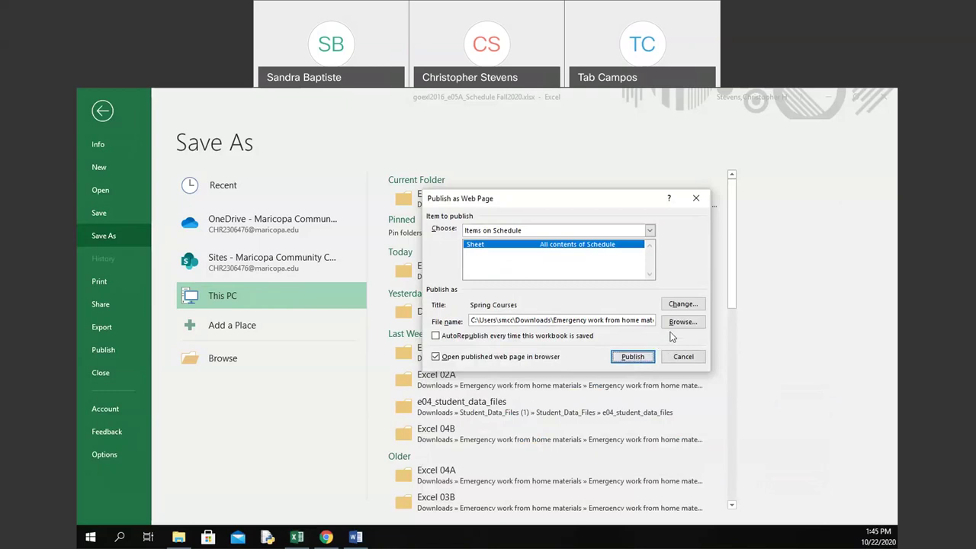
click(630, 356)
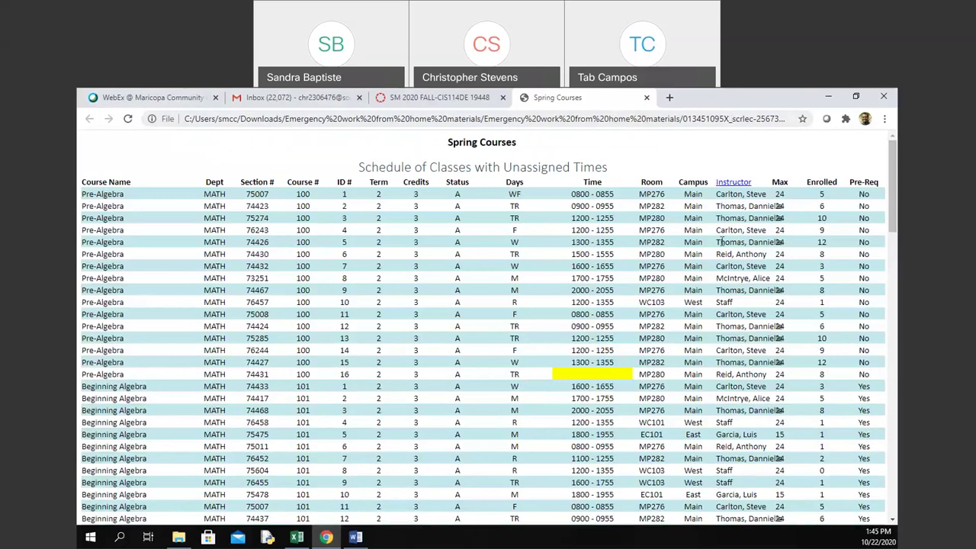
Review the published Spring Courses page from beginning to end and test its Instructor link.
scroll(721, 241, down, 20)
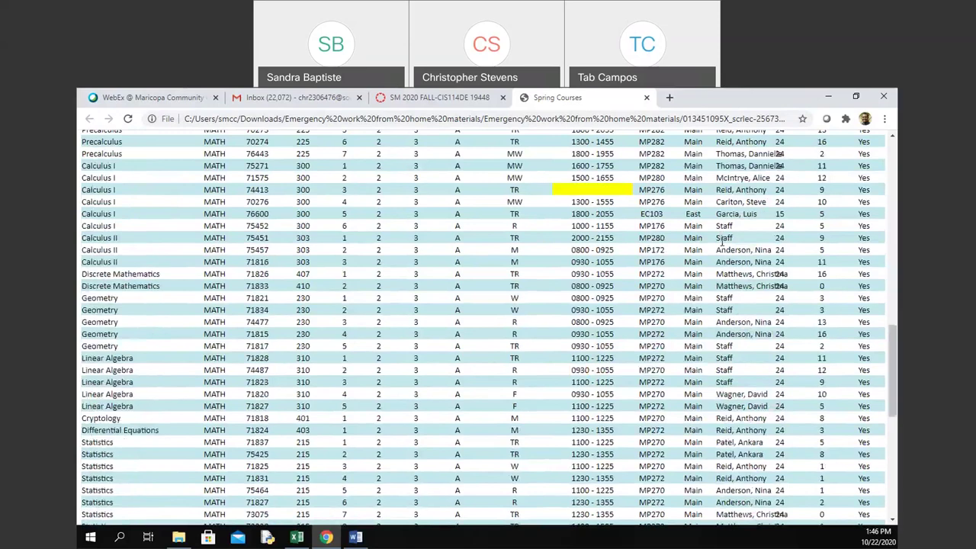
scroll(721, 241, down, 3)
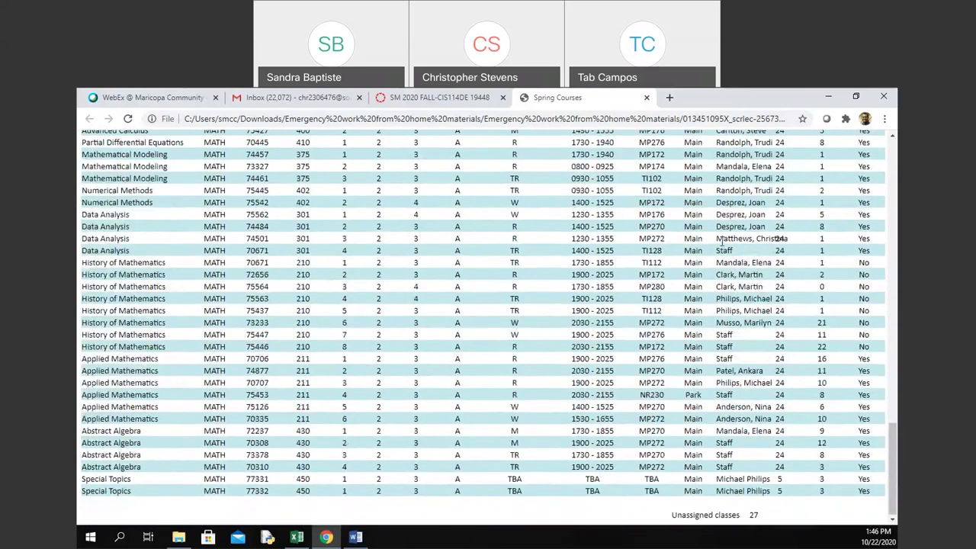
scroll(721, 242, up, 10)
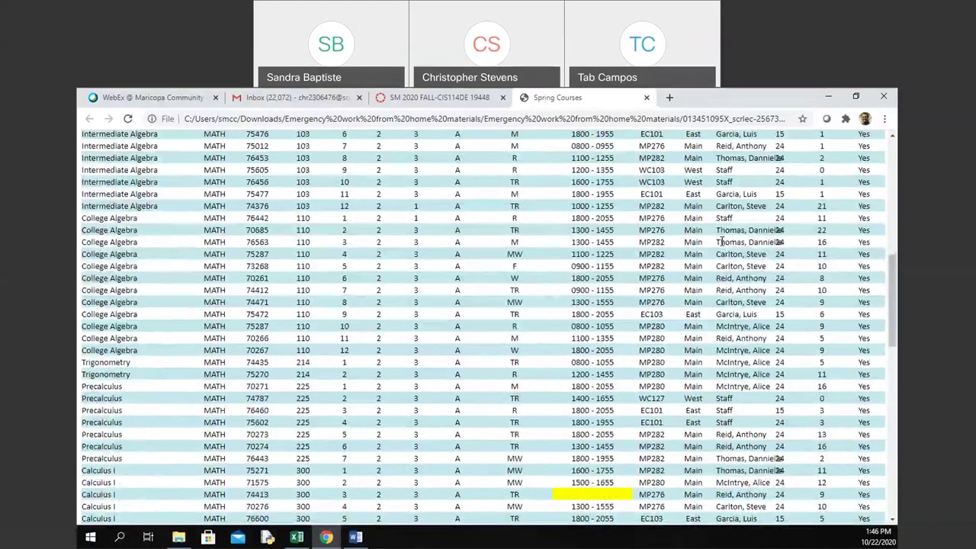
scroll(722, 242, up, 6)
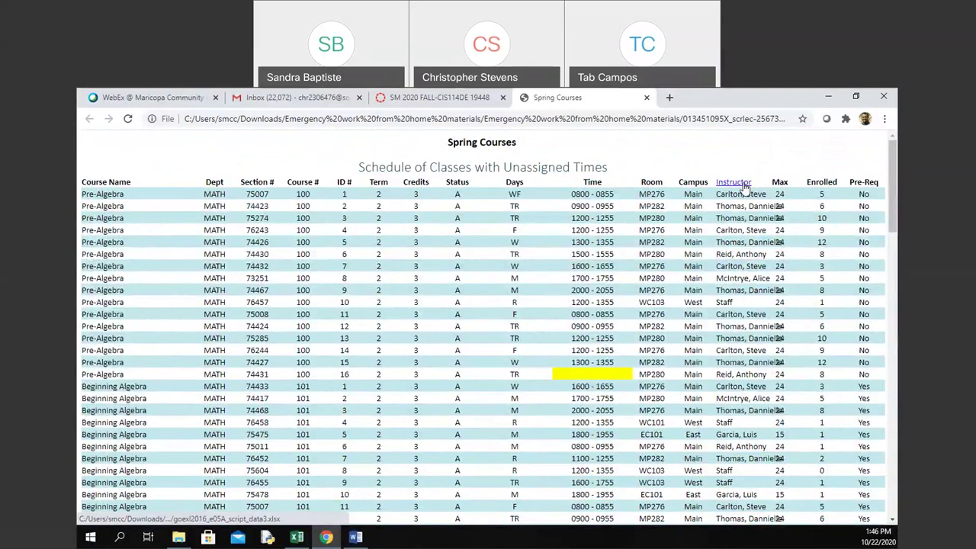
click(744, 187)
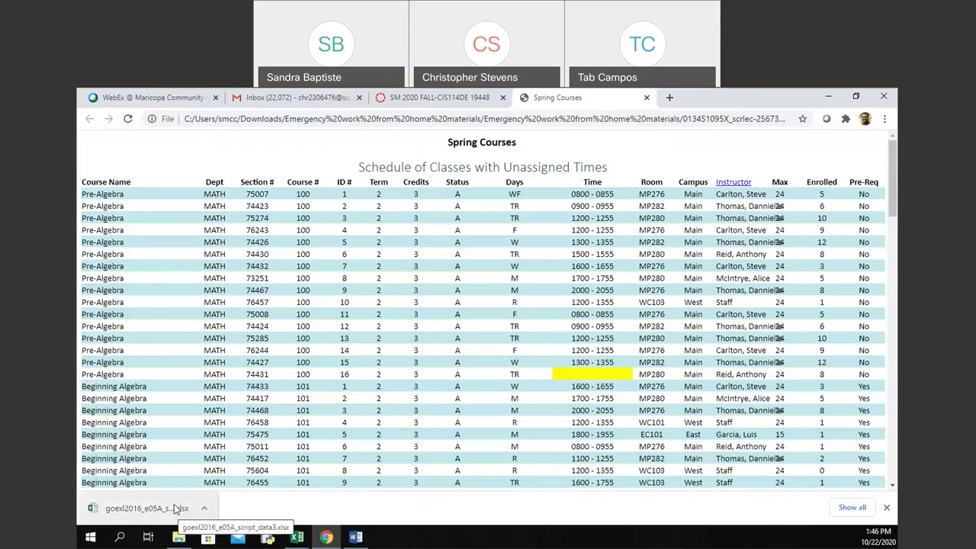
Check the Excel 05A folder in File Explorer for the published file, and close the Spring Courses page in Chrome.
click(178, 537)
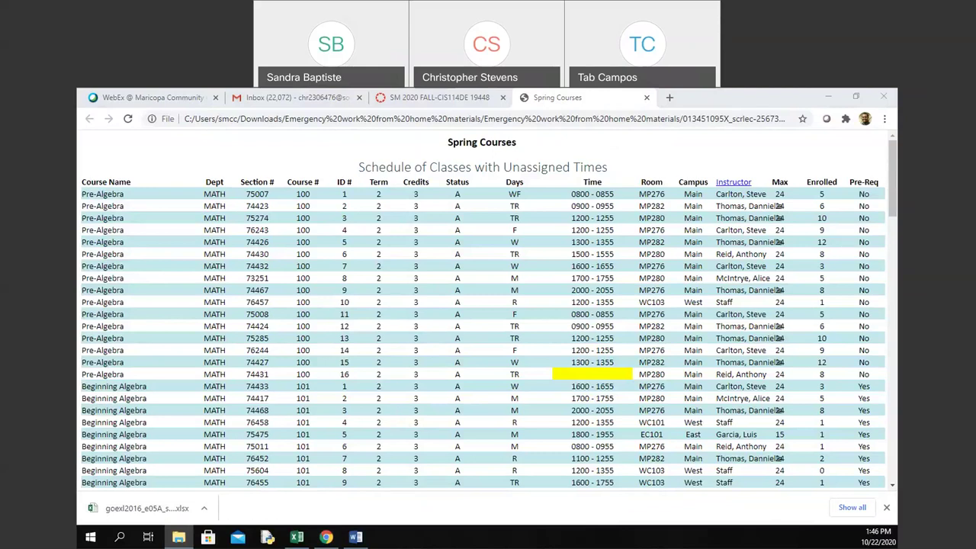
key(alt+Tab)
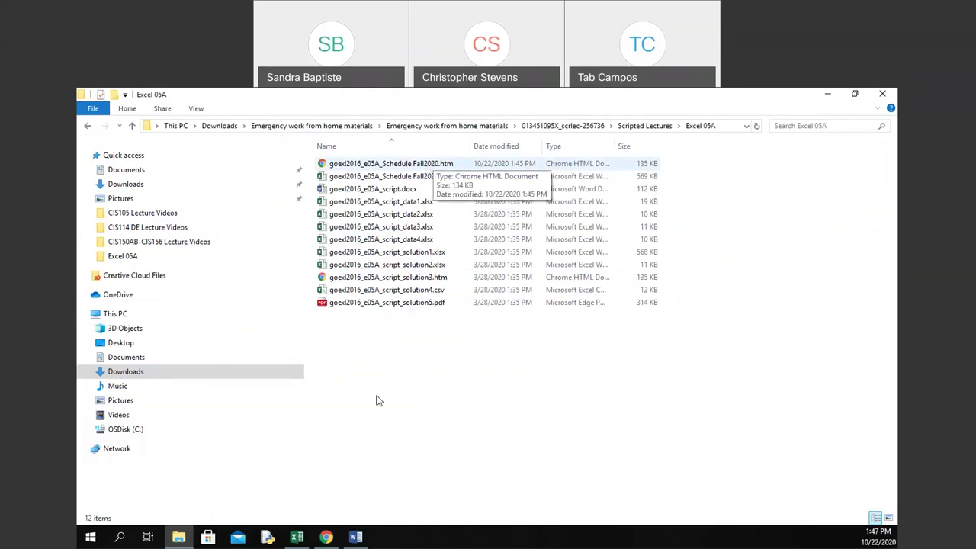
click(326, 537)
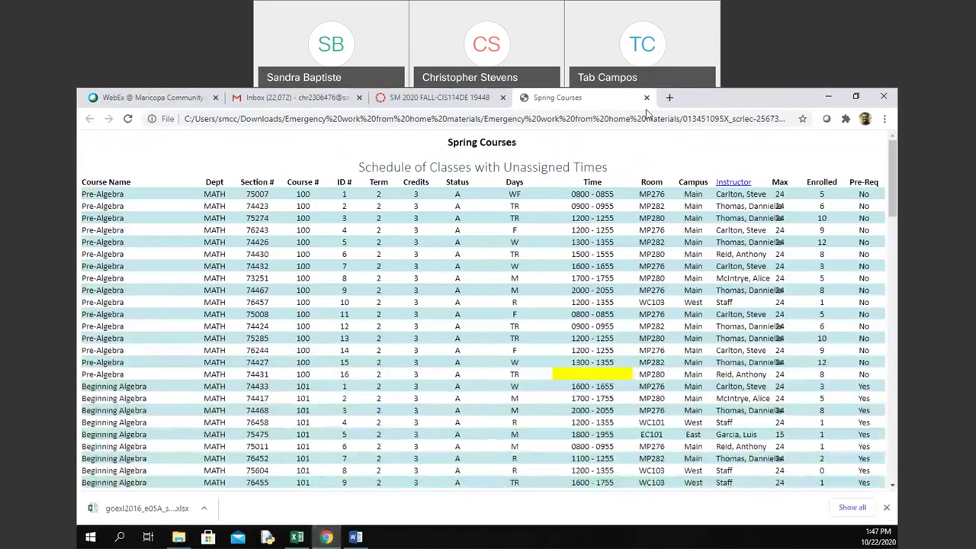
click(648, 97)
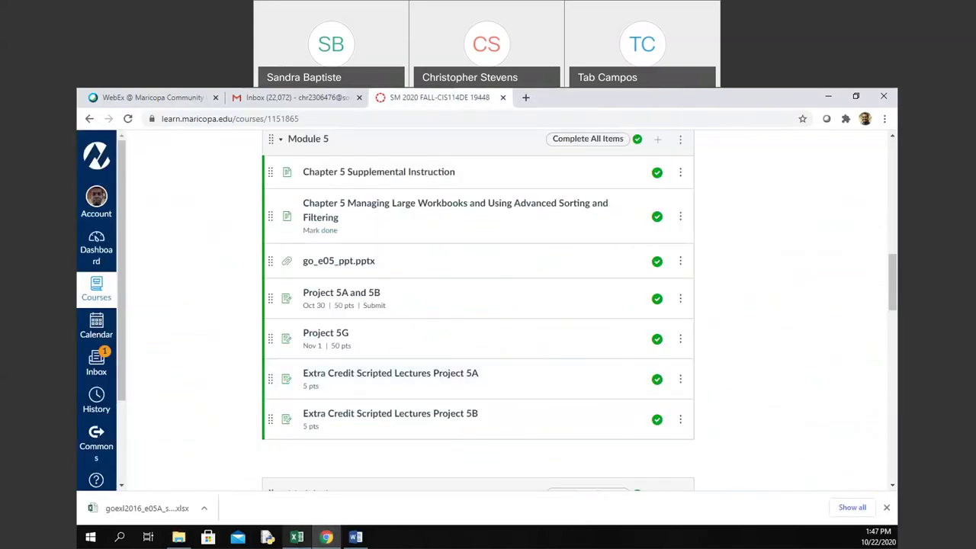
Open goexl2016_e05A_Schedule Fall2020.htm from the Excel 05A folder to view it in the browser, and return to the folder.
click(179, 537)
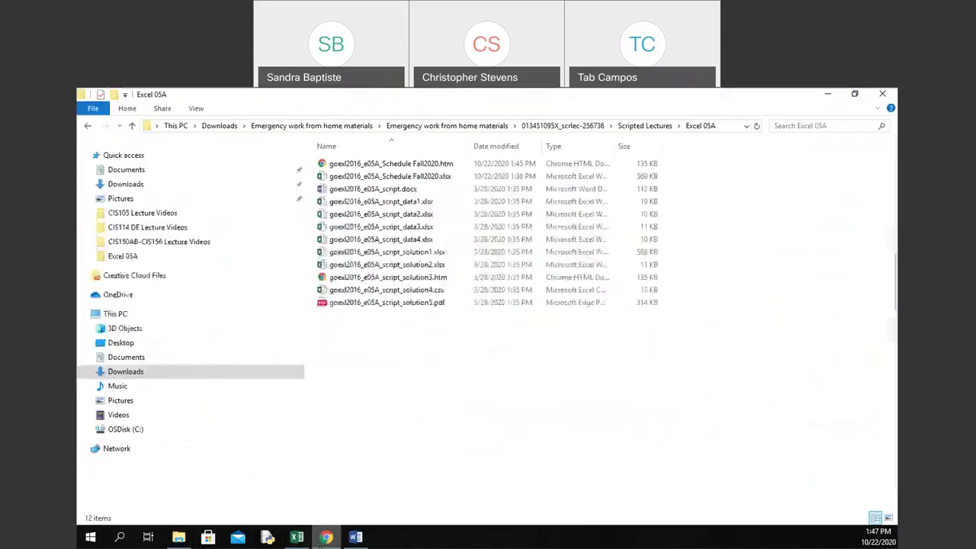
click(190, 537)
click(191, 537)
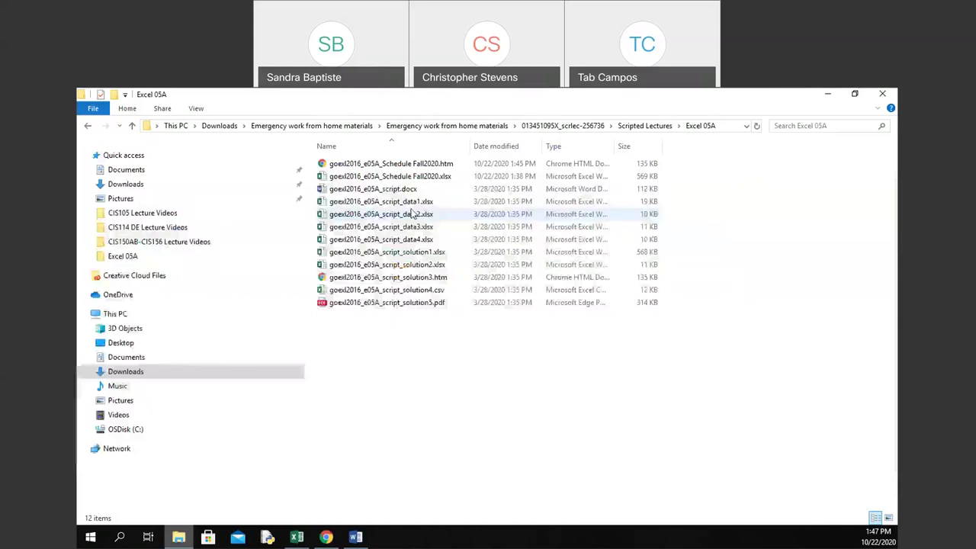
double_click(427, 165)
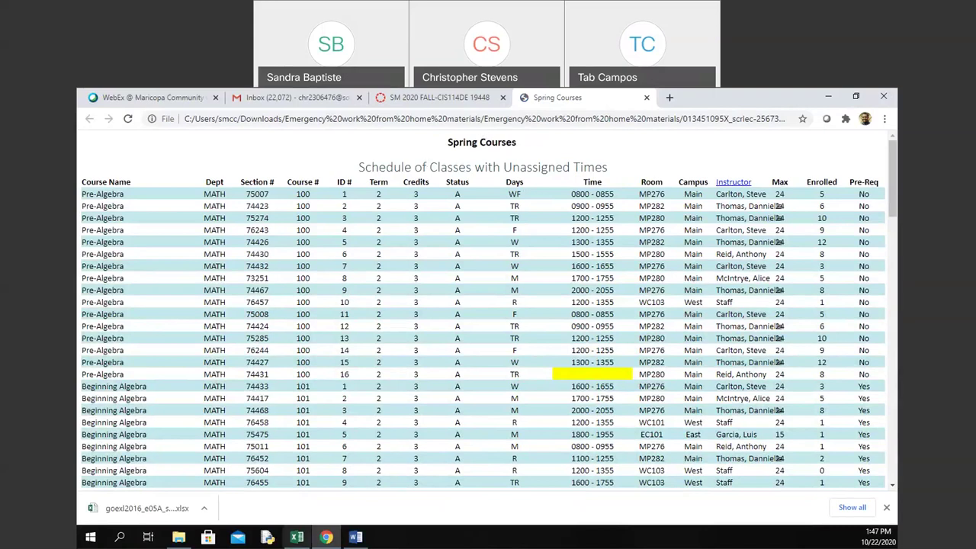
mouse_move(326, 537)
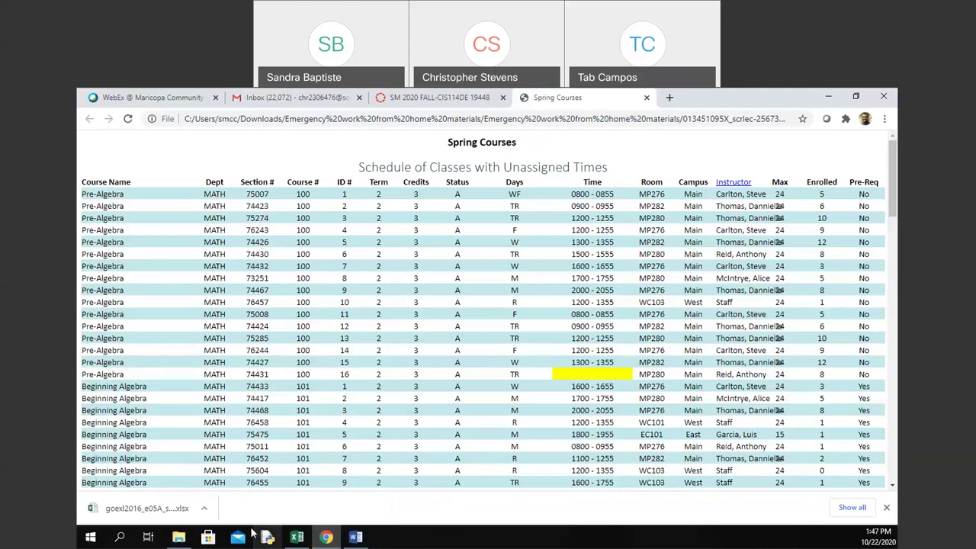
mouse_move(183, 538)
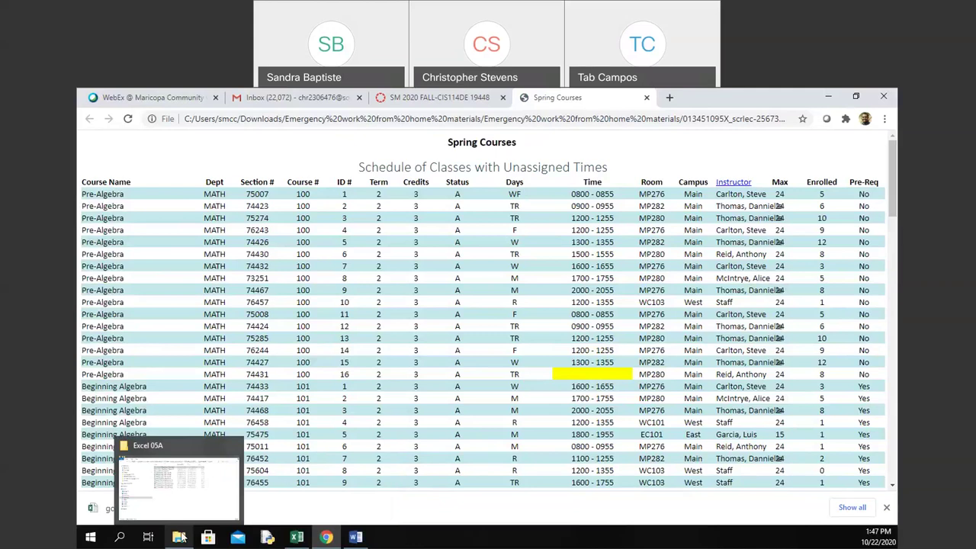
click(180, 537)
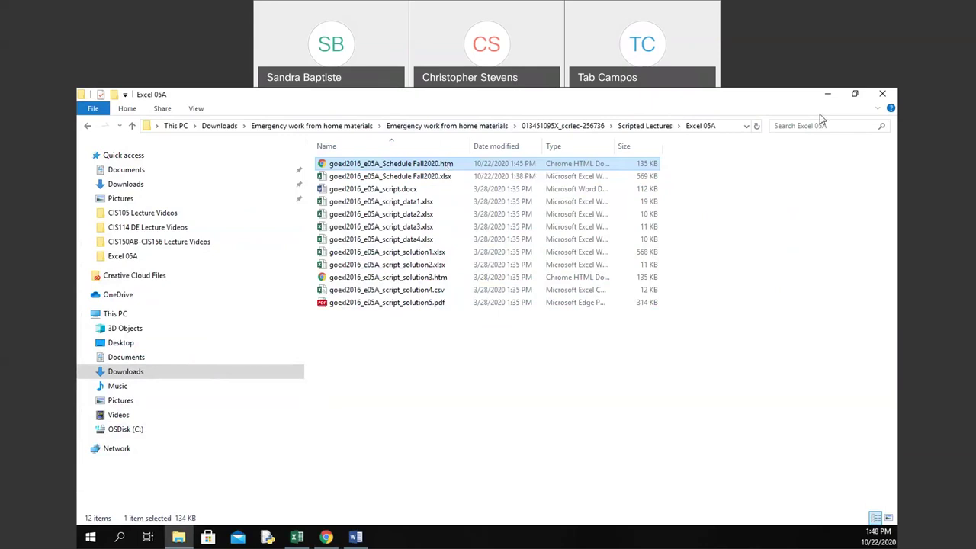
Sort the Downloads folder by date modified to find the downloaded goexl2016_e05A_script_data3.xlsx.
click(827, 93)
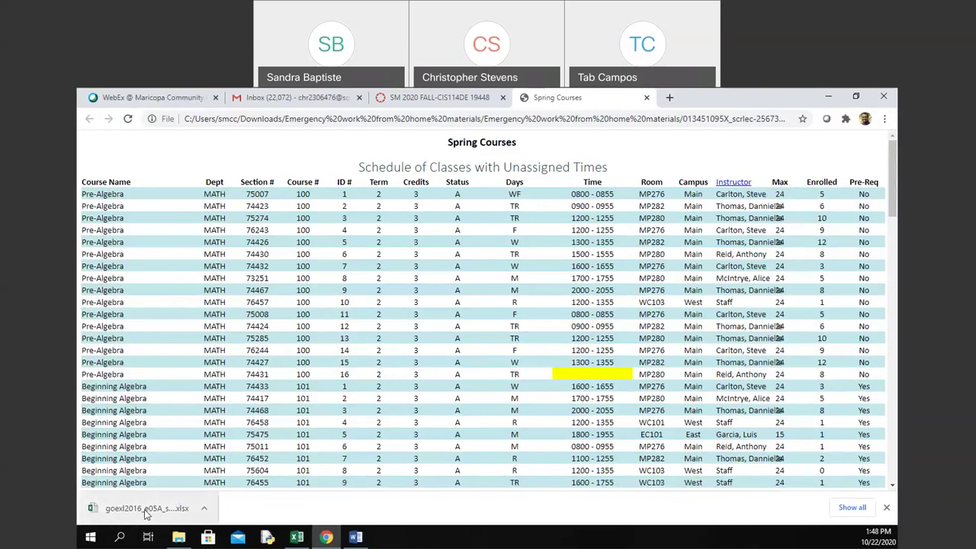
click(177, 538)
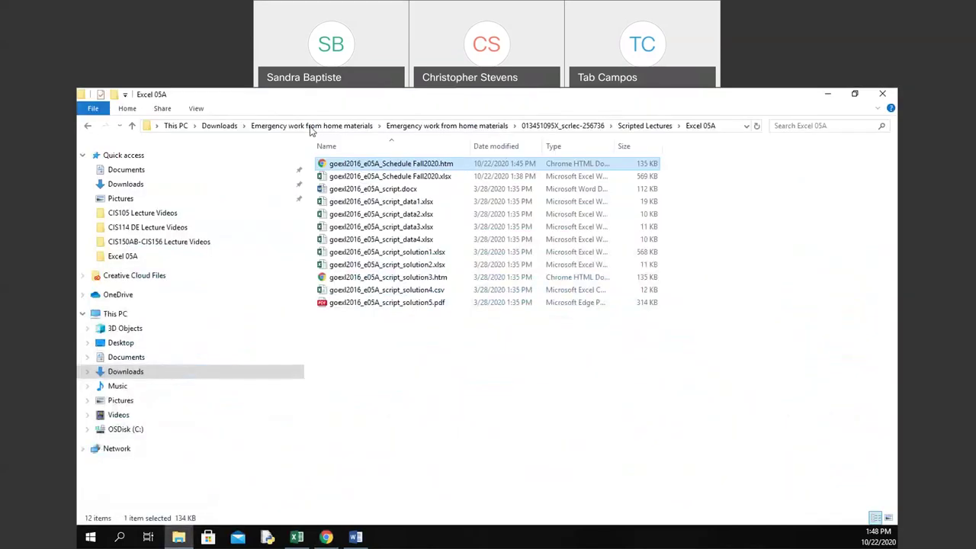
click(220, 127)
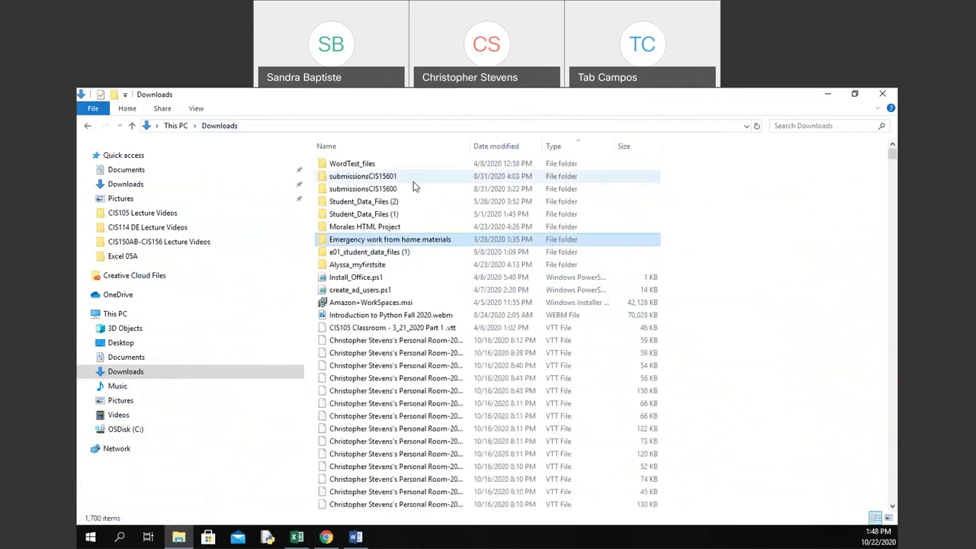
click(506, 146)
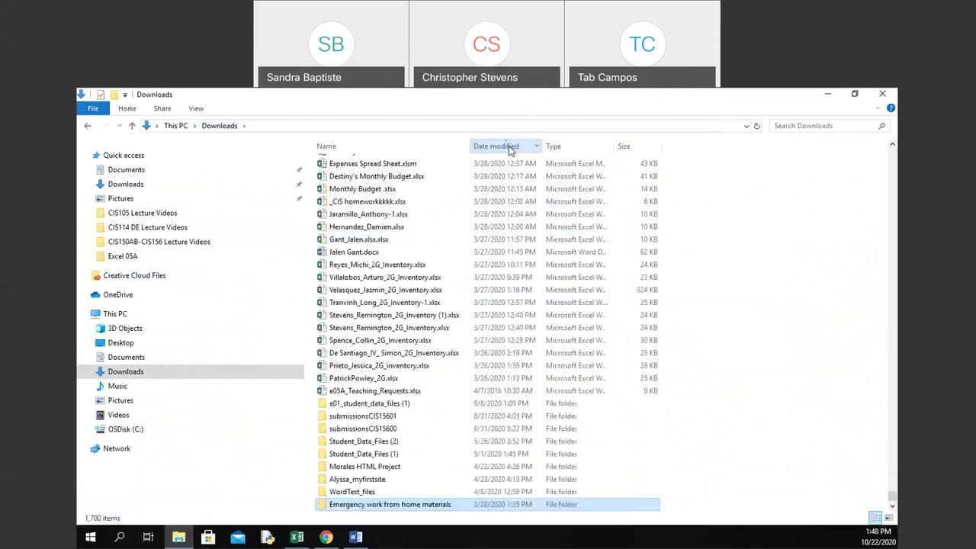
key(Home)
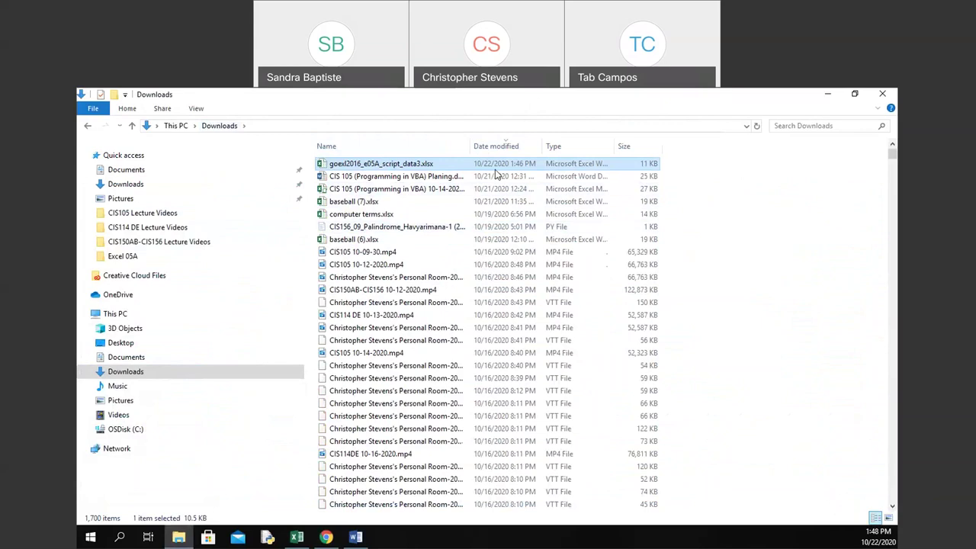
click(829, 93)
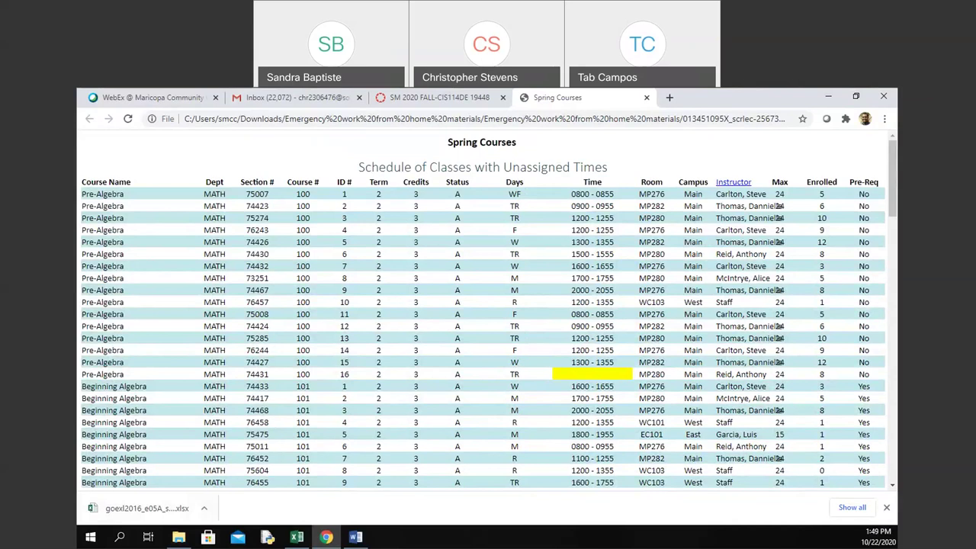
Close the Spring Courses page and save the schedule workbook as CSV (Comma delimited) goexl2016_e05A_Schedule Fall2020.csv in the Excel 05A folder.
click(647, 99)
key(alt+Tab)
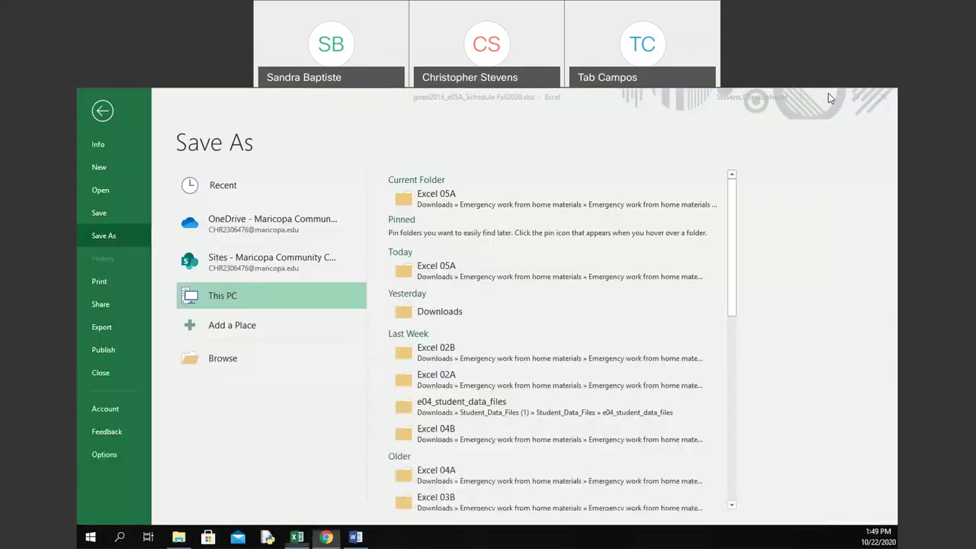
click(288, 369)
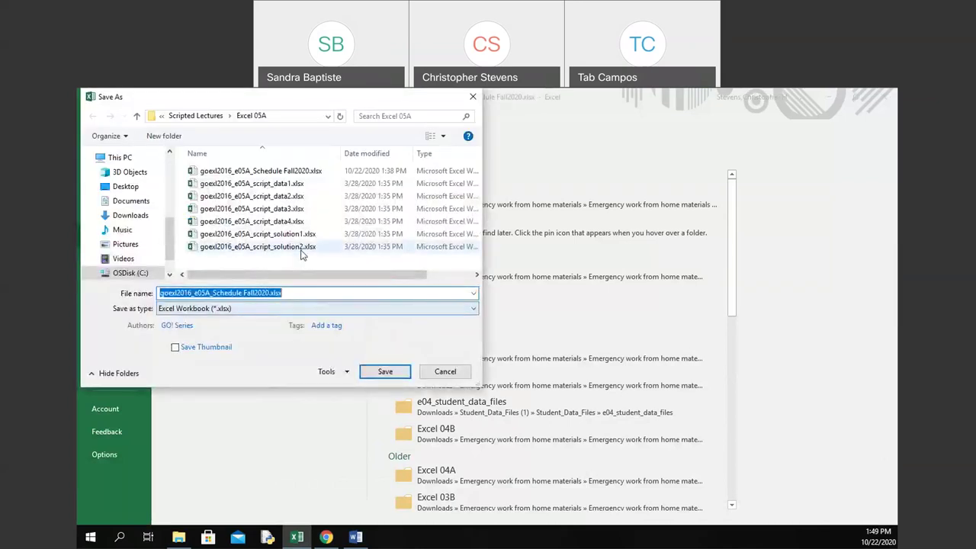
click(269, 308)
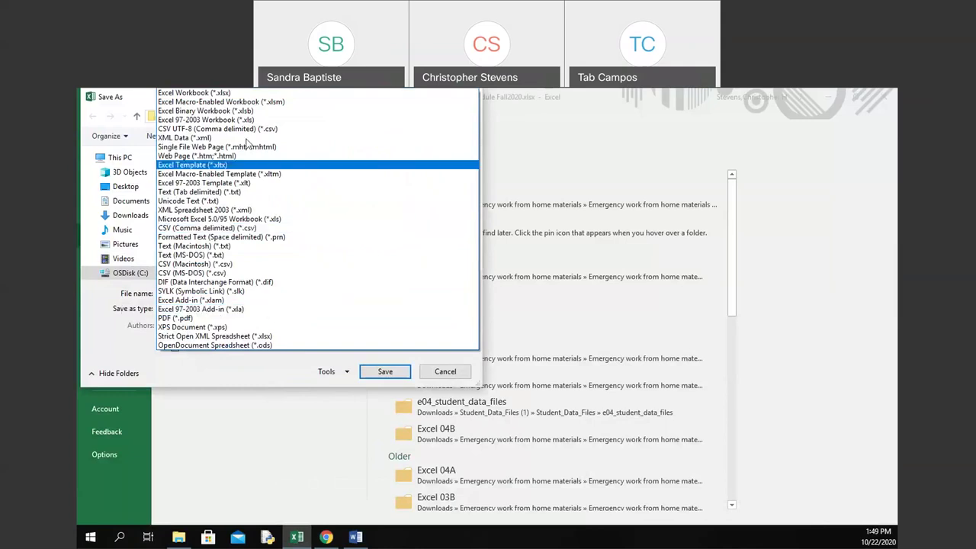
click(257, 228)
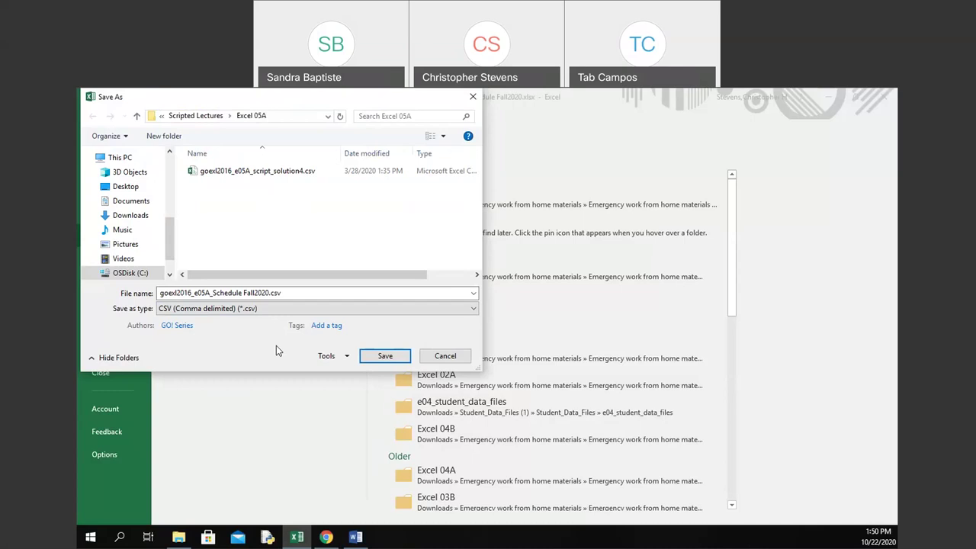
click(385, 356)
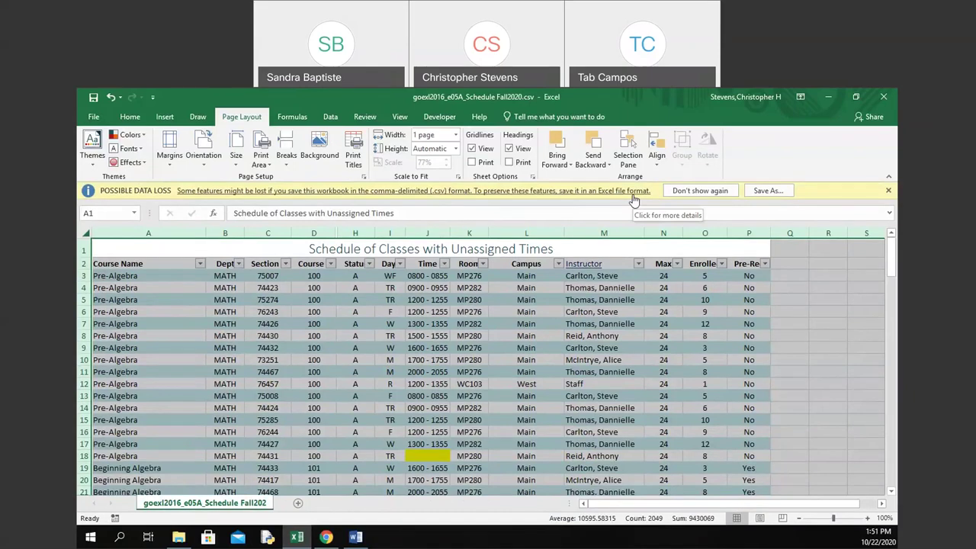
Save the CSV again, replacing the existing goexl2016_e05A_Schedule Fall2020.csv, and close the workbook.
click(768, 191)
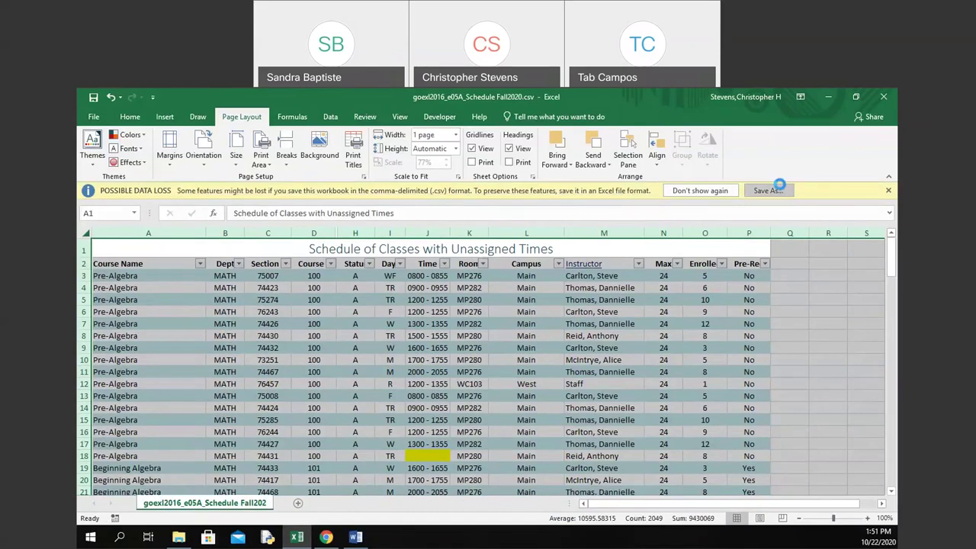
click(381, 360)
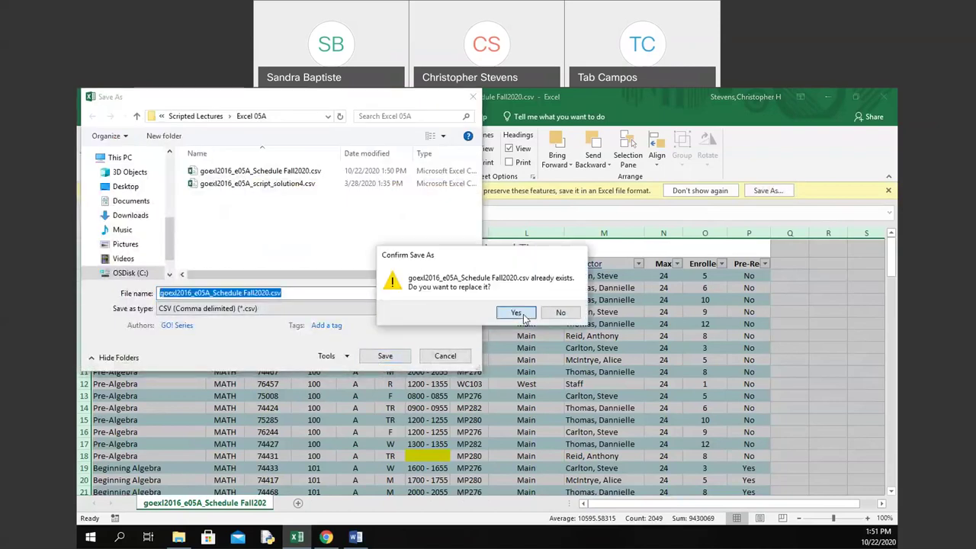
click(516, 312)
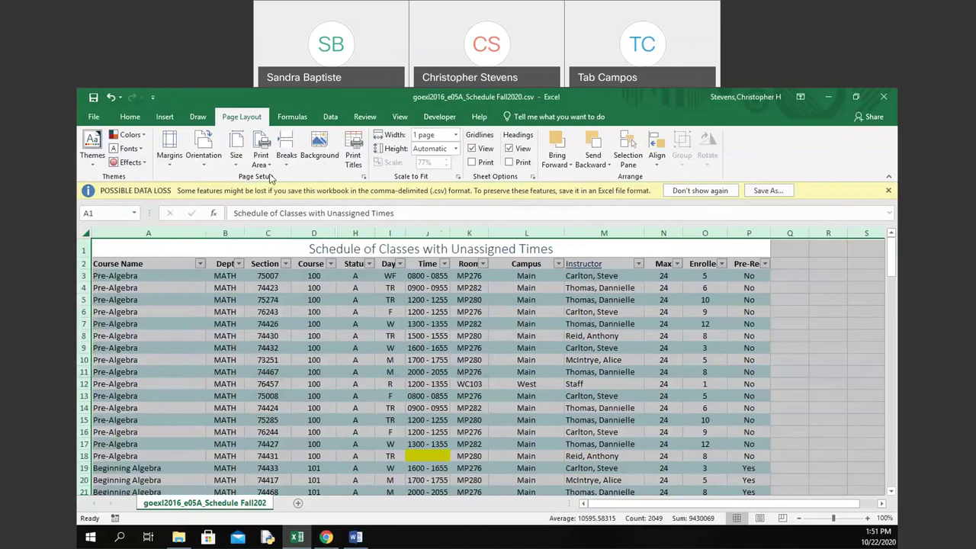
click(367, 309)
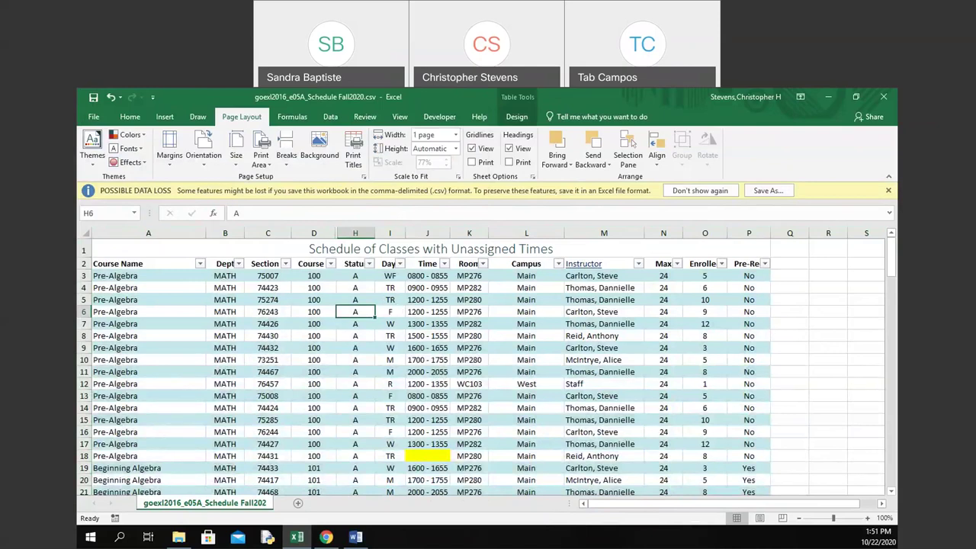
click(882, 97)
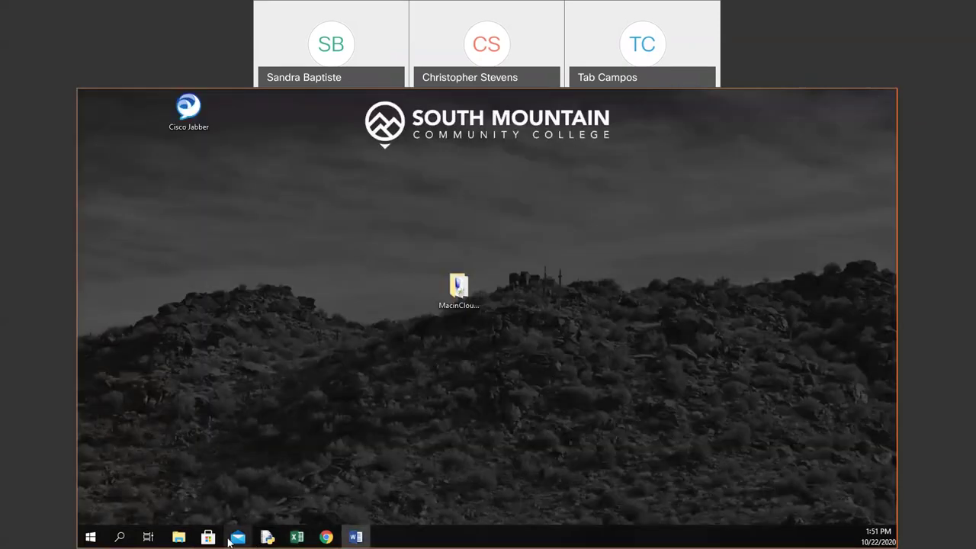
Open goexl2016_e05A_Schedule Fall2020.csv from the Excel 05A folder and examine which formatting and data it keeps, down to the unassigned classes value.
click(183, 538)
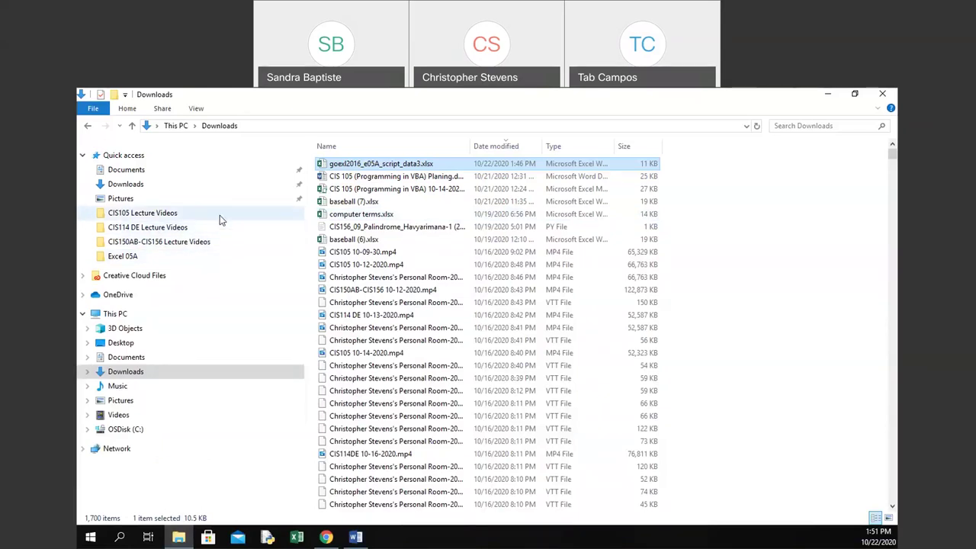
click(214, 257)
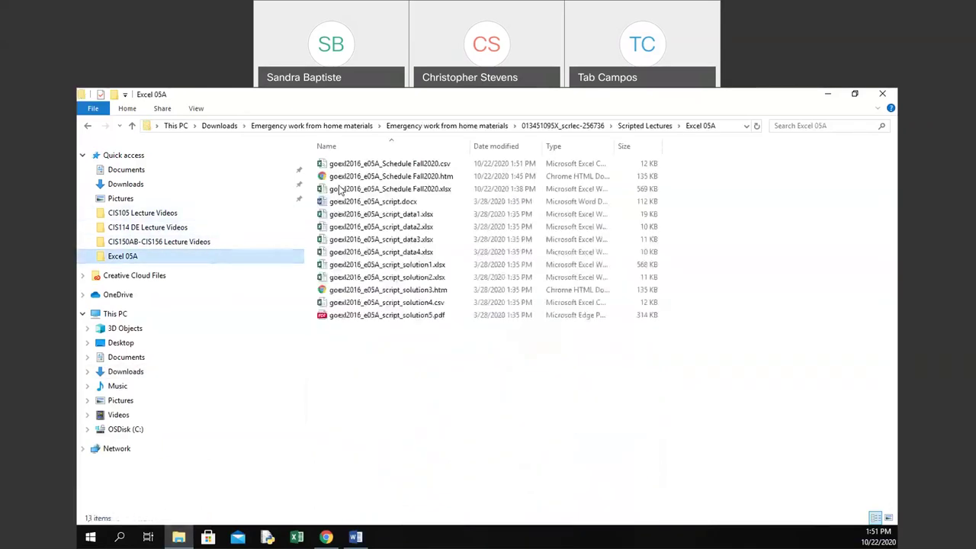
click(409, 164)
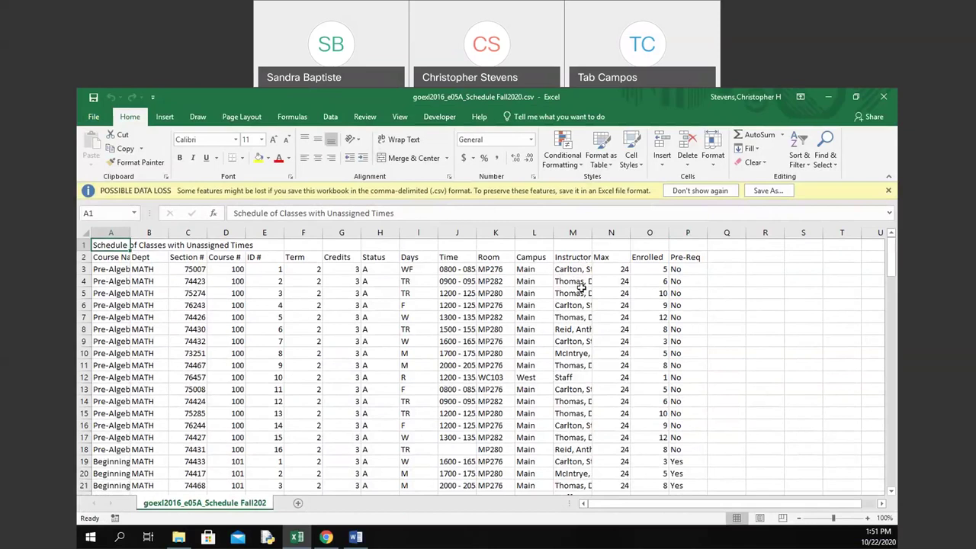
scroll(618, 337, down, 10)
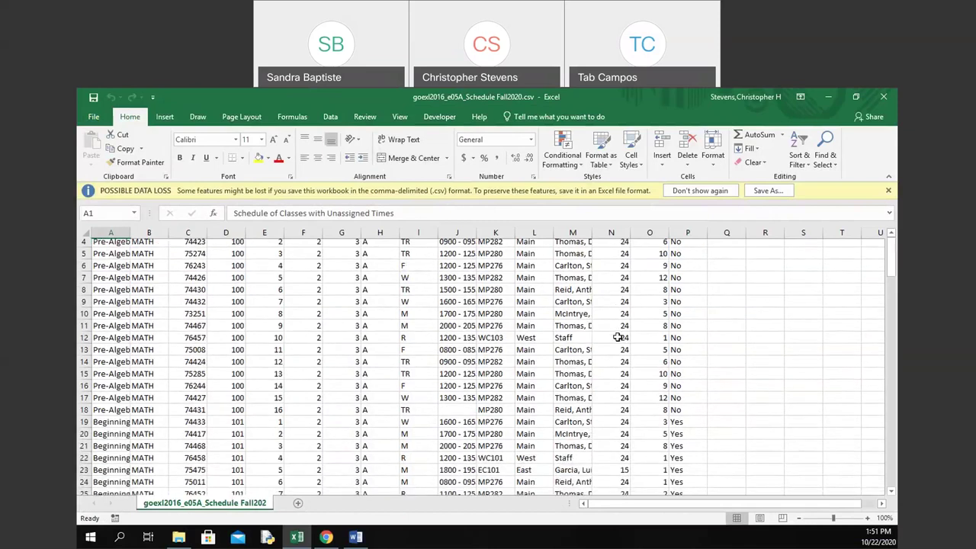
scroll(618, 337, down, 20)
scroll(619, 338, up, 10)
click(588, 364)
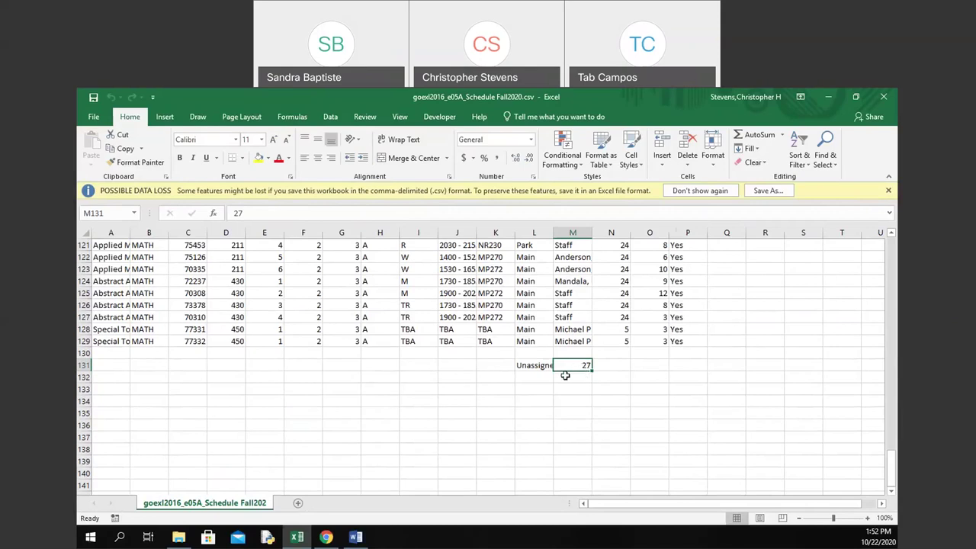
scroll(565, 375, up, 20)
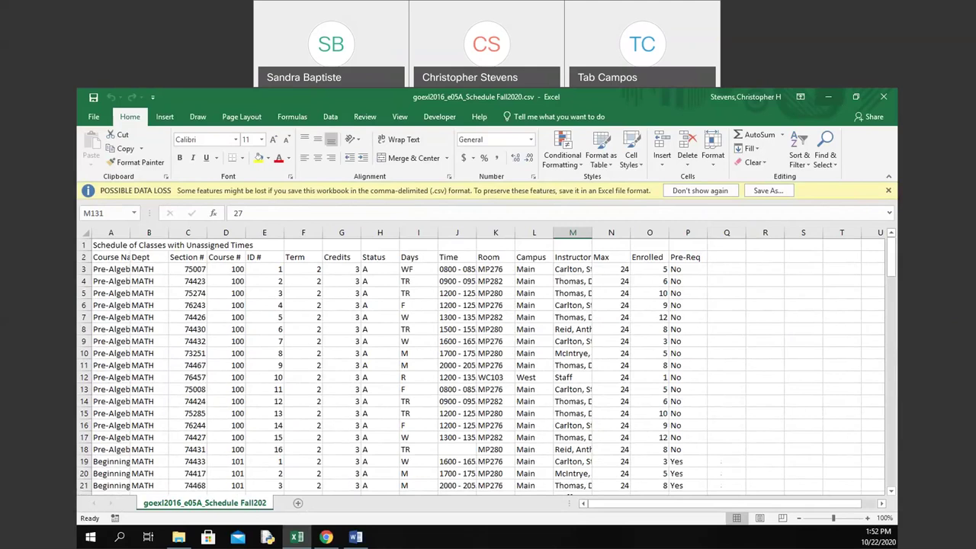
Return to the Excel 05A folder and open goexl2016_e05A_Schedule Fall2020.csv with Notepad.
key(alt+Tab)
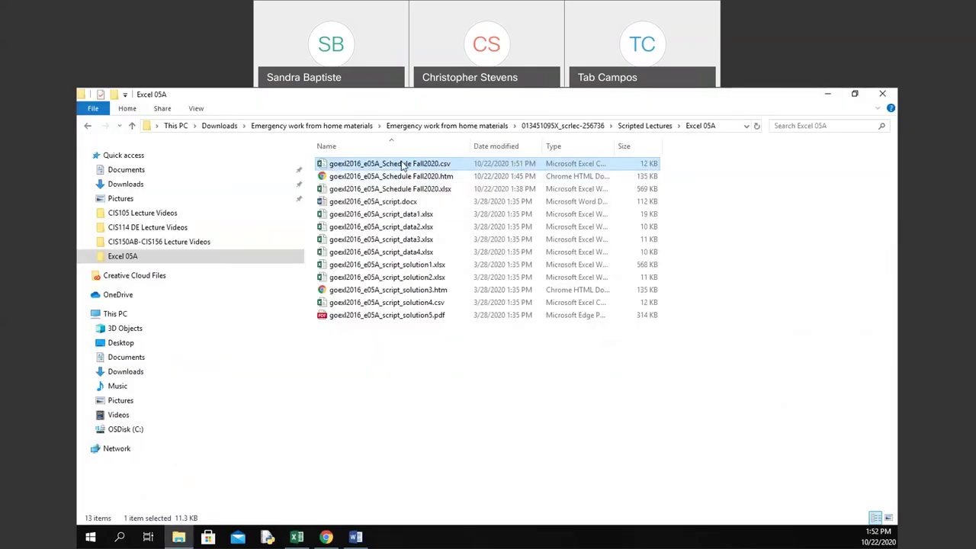
right_click(400, 160)
click(743, 189)
click(743, 189)
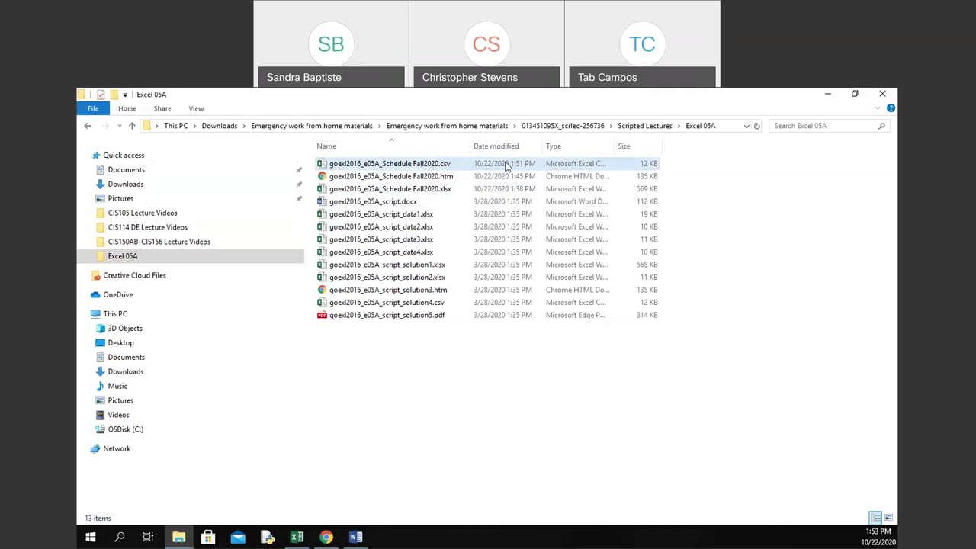
right_click(461, 168)
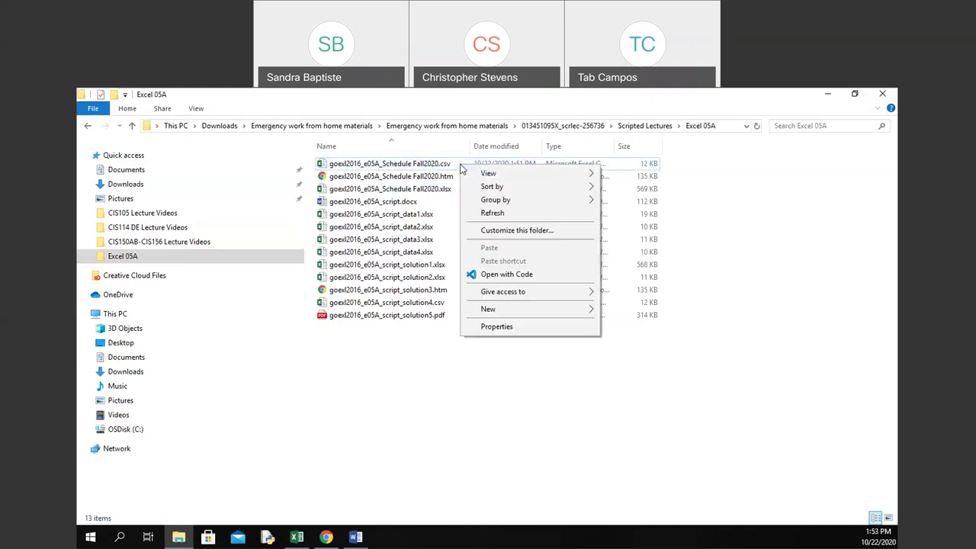
mouse_move(482, 207)
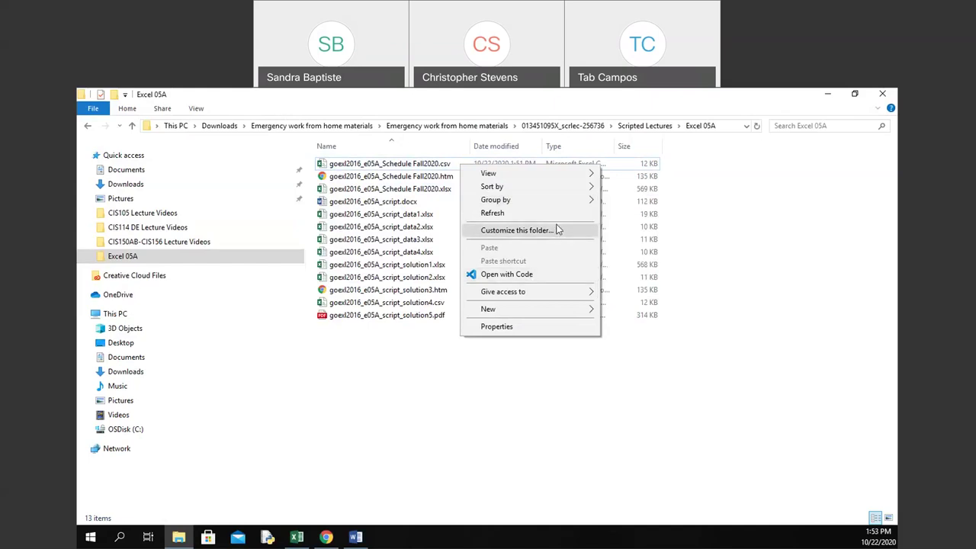
right_click(421, 167)
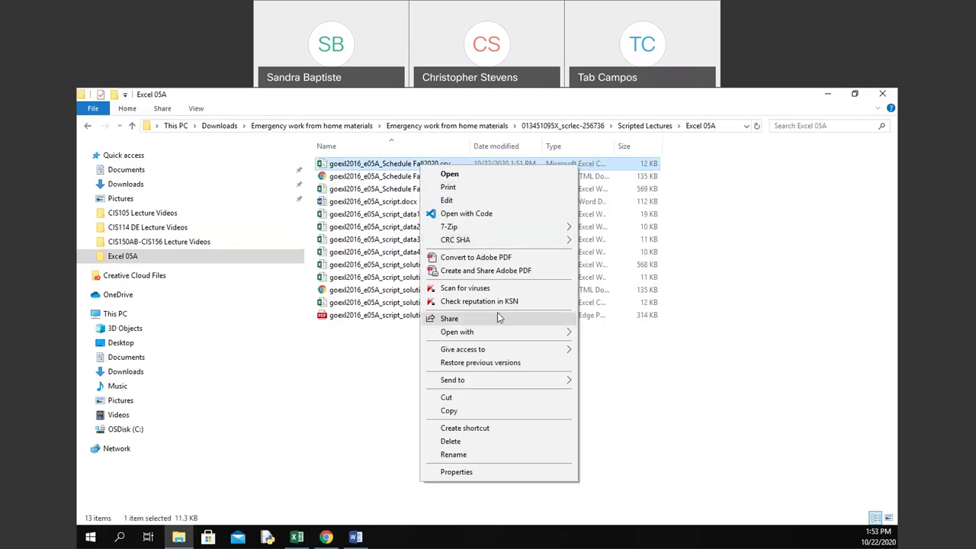
mouse_move(509, 334)
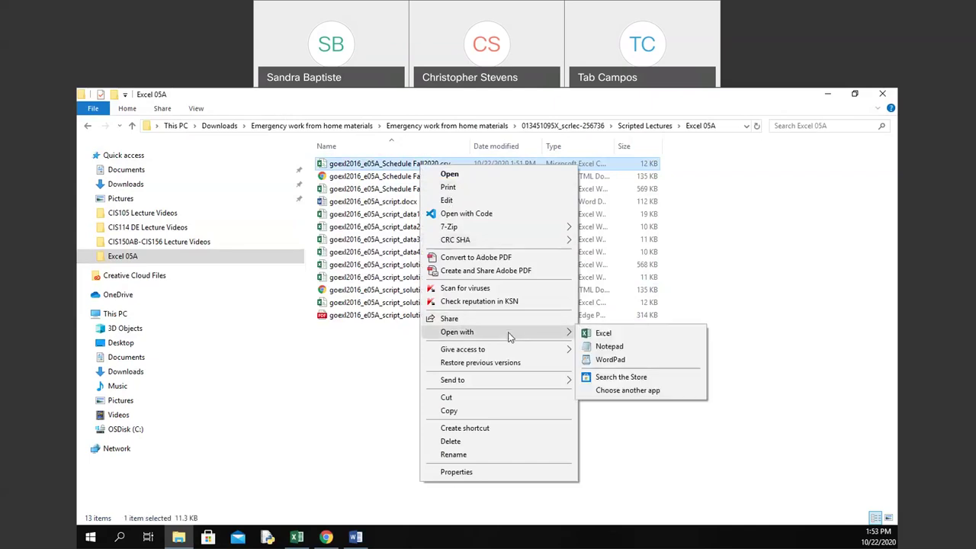
click(618, 349)
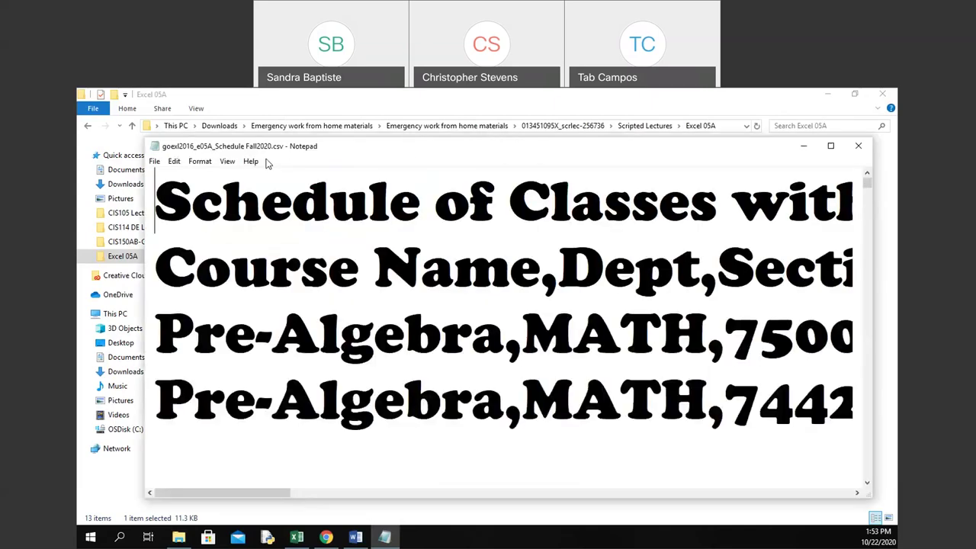
Set the Notepad font size to 14 and look through the comma-separated schedule rows.
key(ctrl+a)
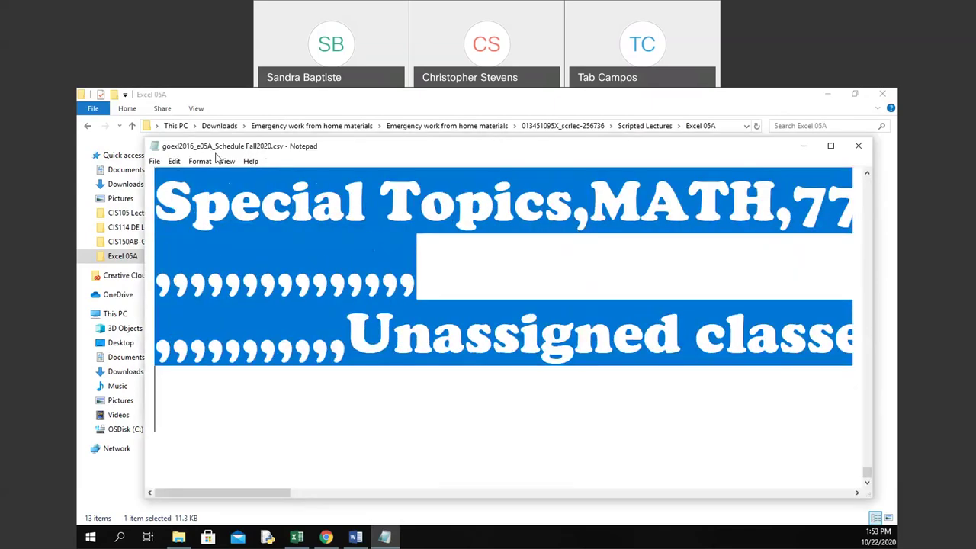
click(226, 162)
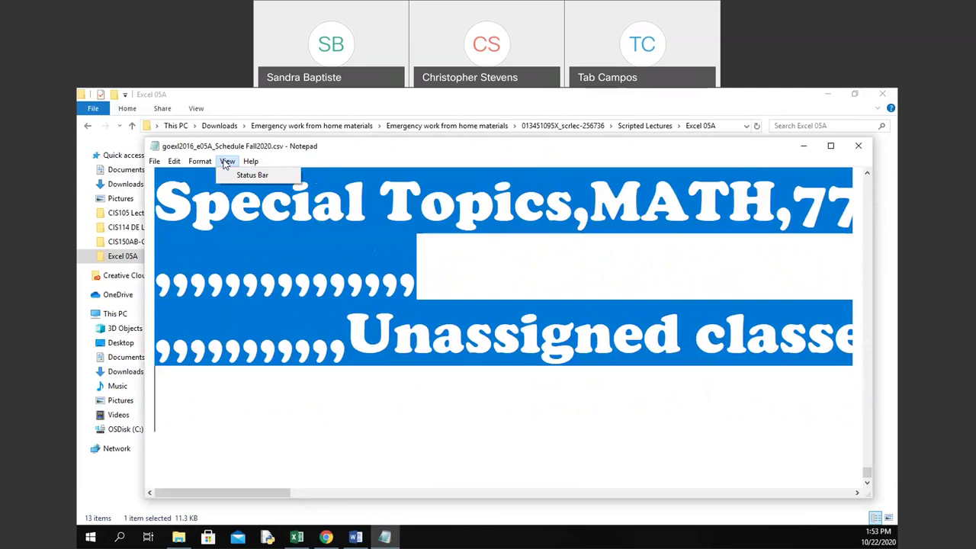
mouse_move(200, 162)
click(210, 189)
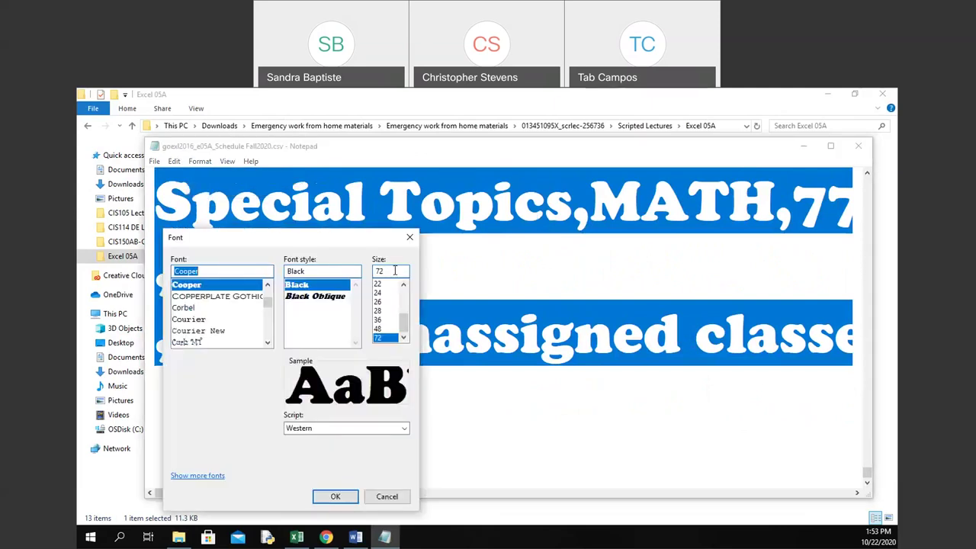
click(404, 285)
click(404, 284)
click(405, 285)
click(404, 285)
click(404, 284)
click(404, 285)
click(379, 304)
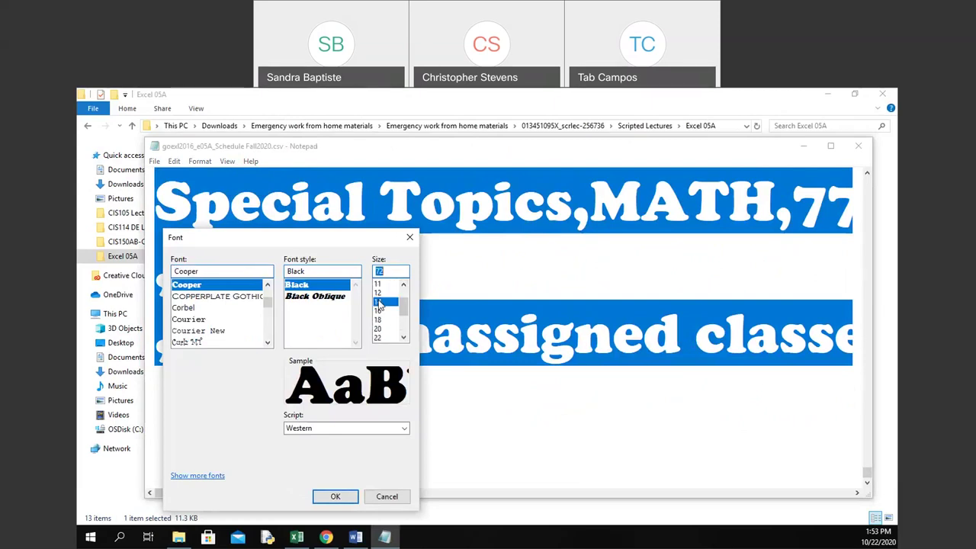
click(333, 496)
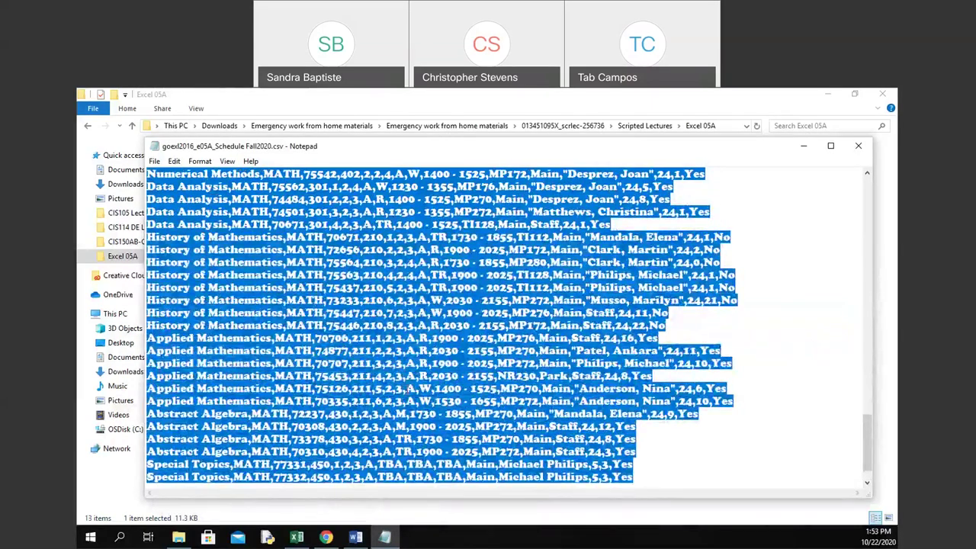
scroll(411, 389, down, 1)
scroll(464, 326, up, 20)
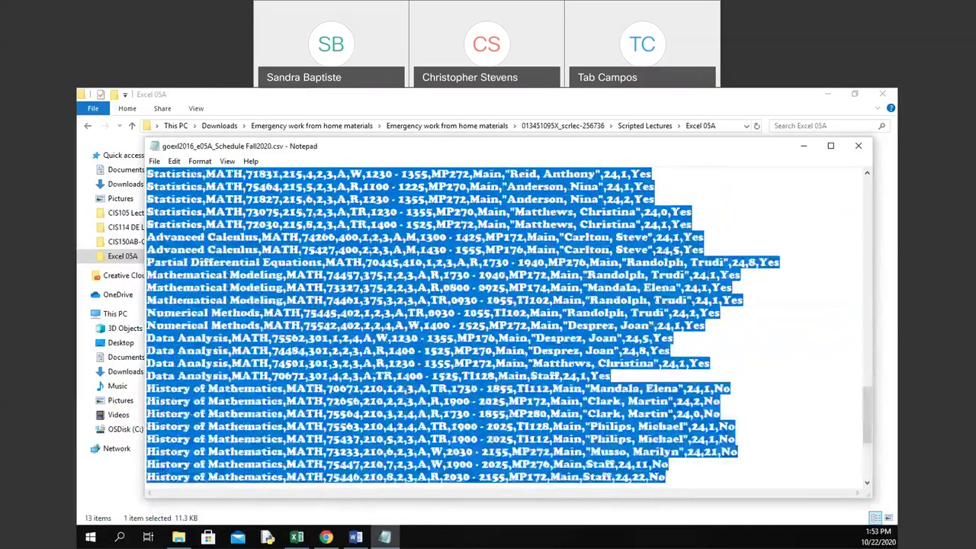
Review the CSV text from the column headings down to the unassigned classes line, and close Notepad.
scroll(546, 237, up, 10)
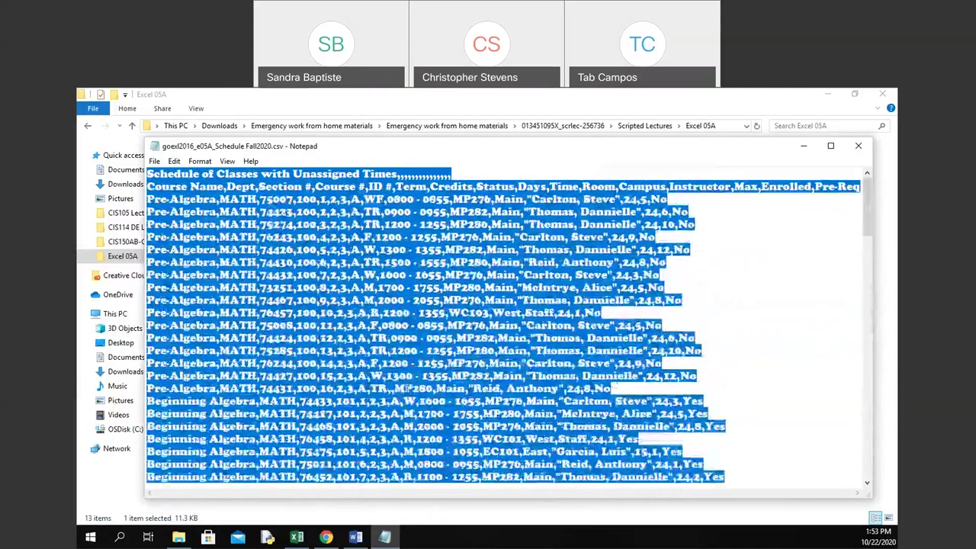
click(545, 237)
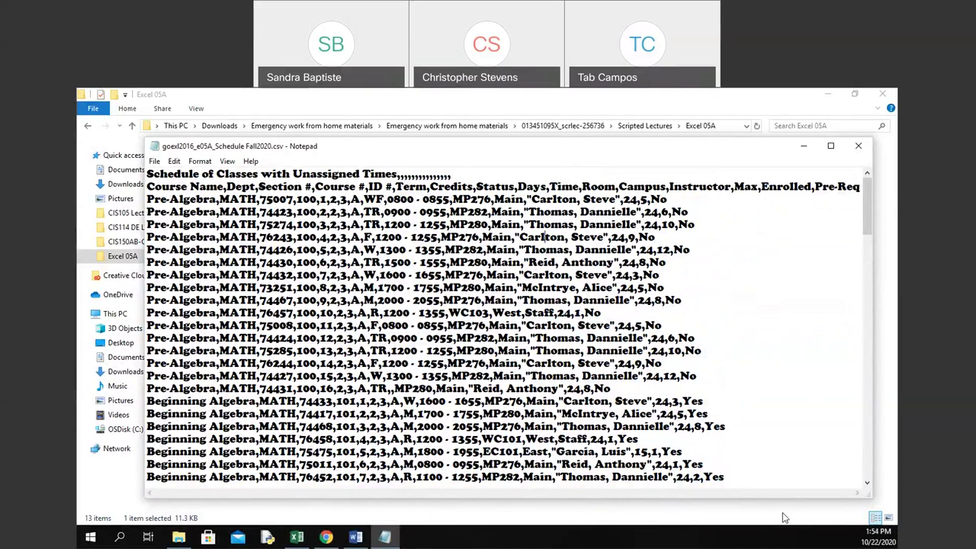
scroll(693, 284, down, 3)
scroll(694, 284, up, 3)
scroll(571, 343, down, 20)
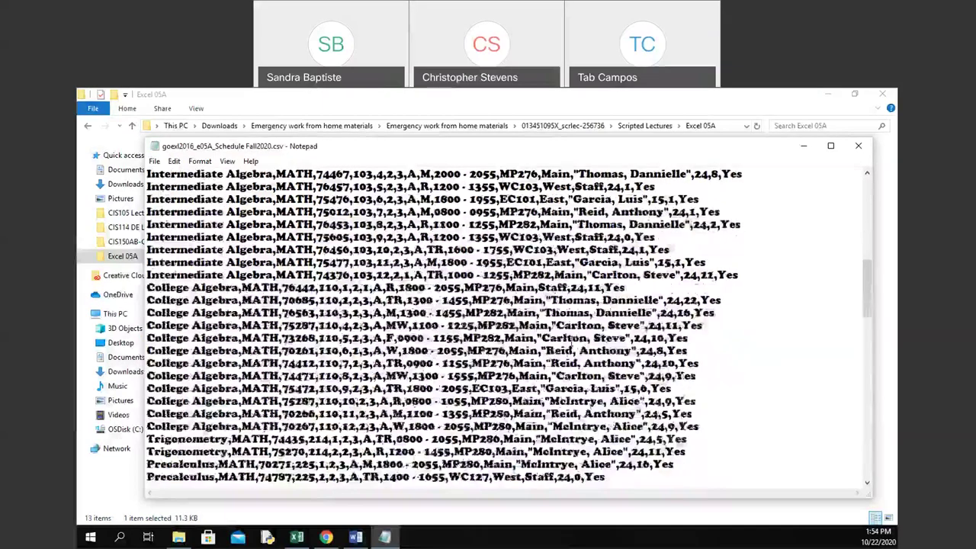
scroll(570, 343, down, 15)
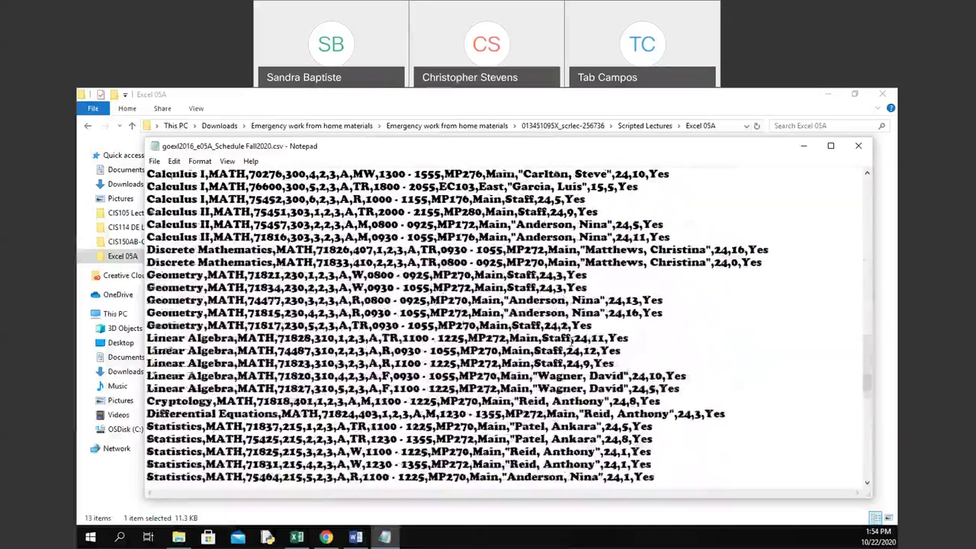
scroll(570, 343, down, 7)
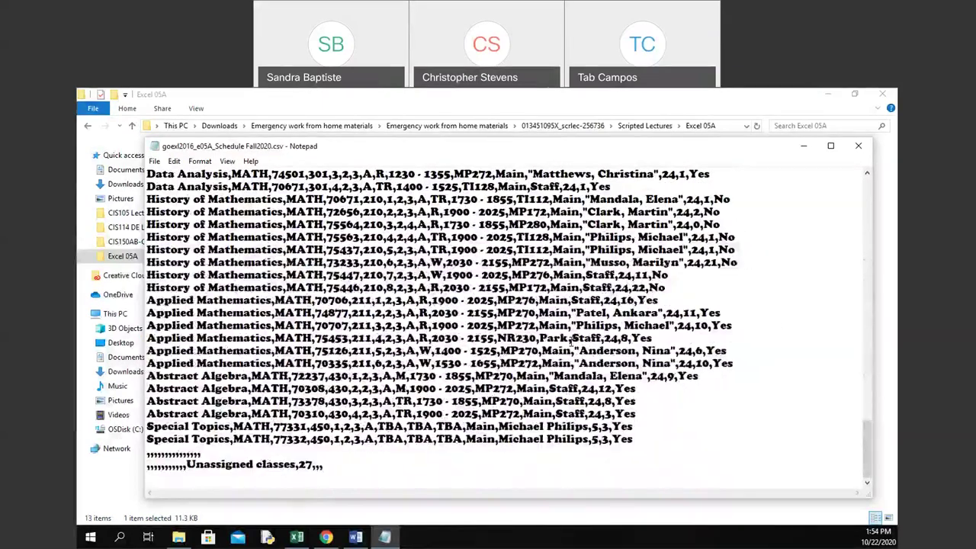
scroll(570, 343, up, 13)
scroll(570, 345, up, 20)
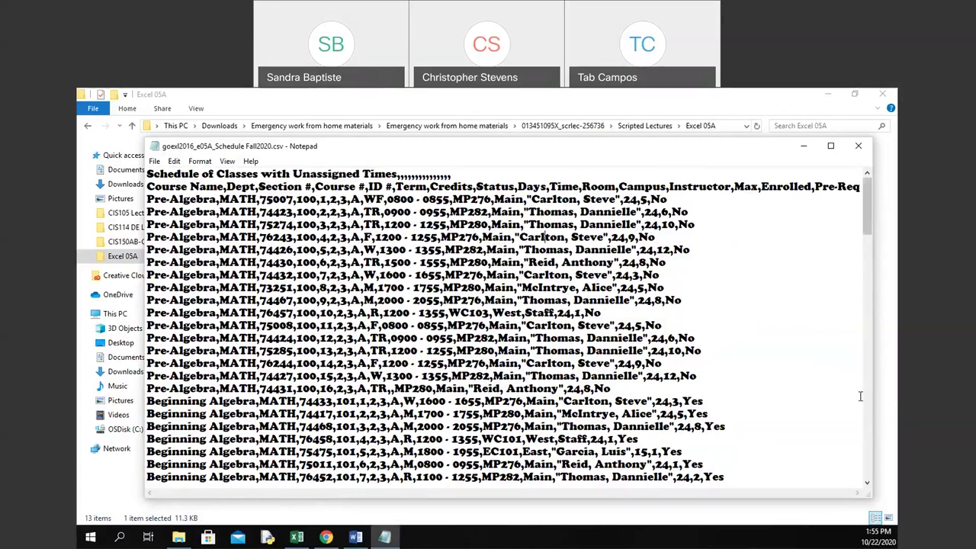
click(859, 147)
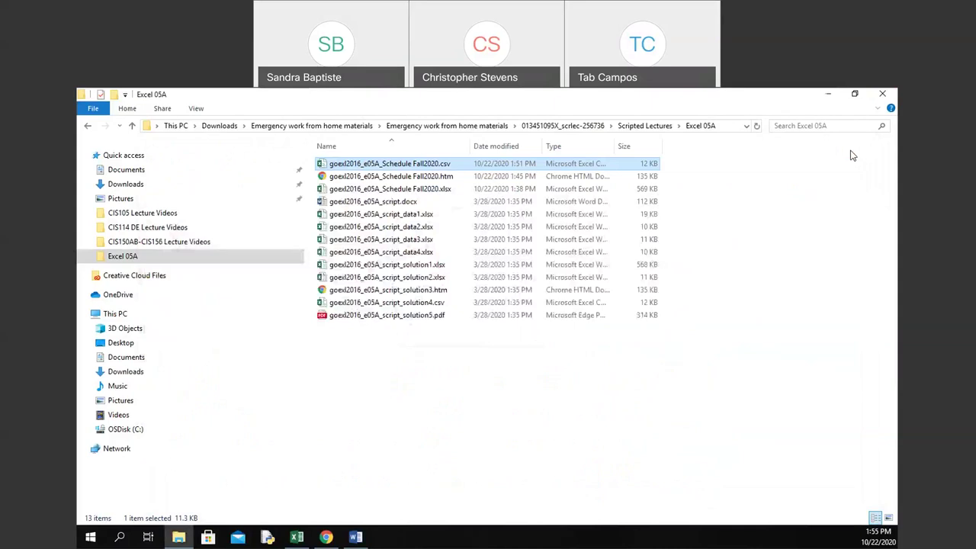
Open goexl2016_e05A_Schedule Fall2020.xlsx and start saving a copy in the Excel 05A folder with PDF as the file type.
double_click(465, 189)
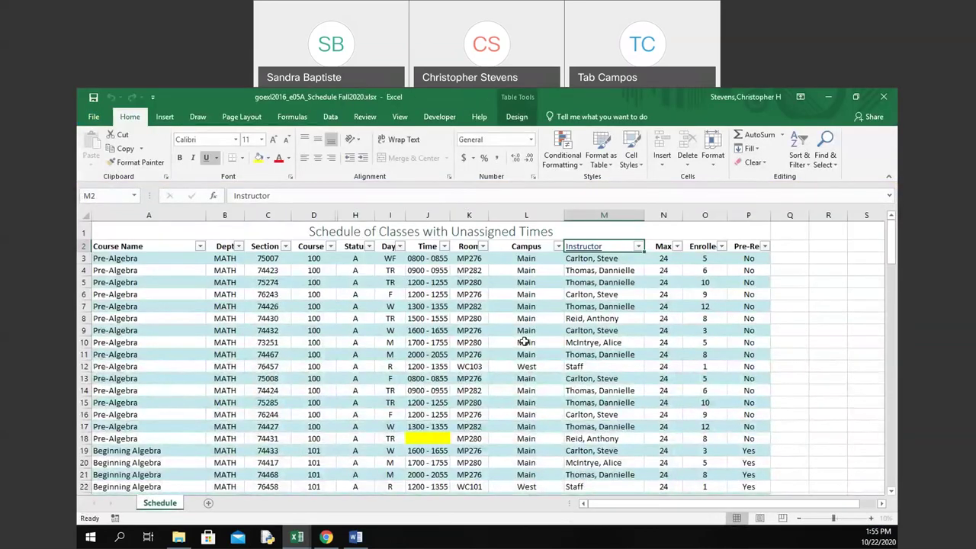
click(95, 116)
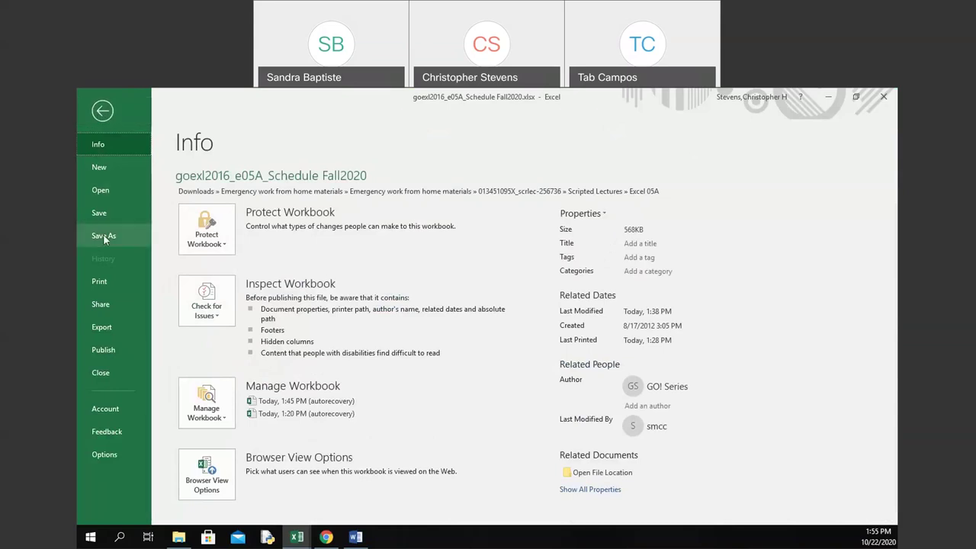
click(102, 327)
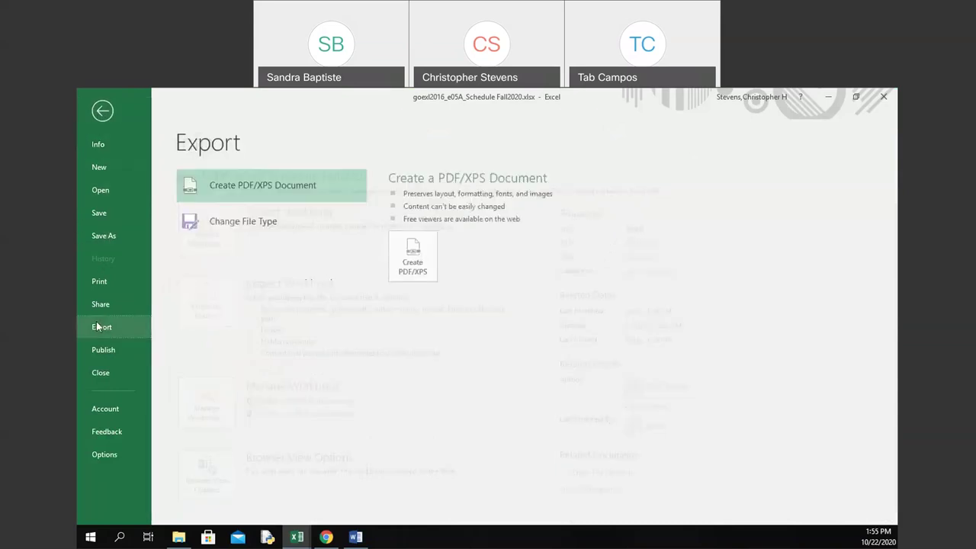
click(417, 274)
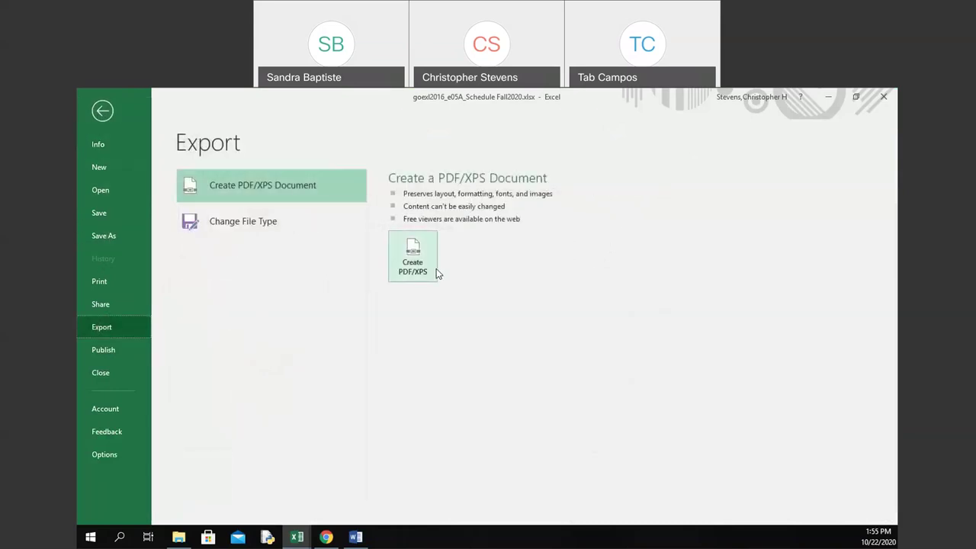
click(105, 234)
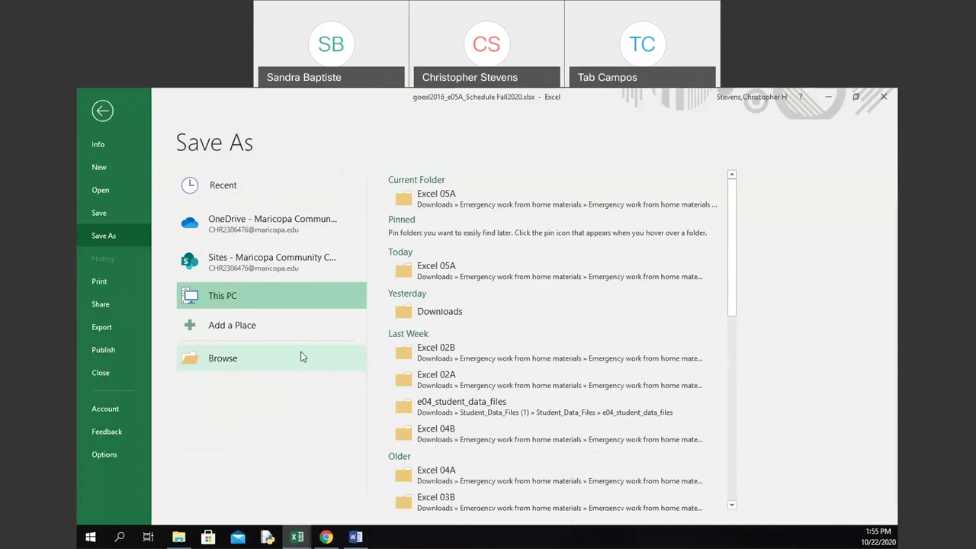
click(302, 357)
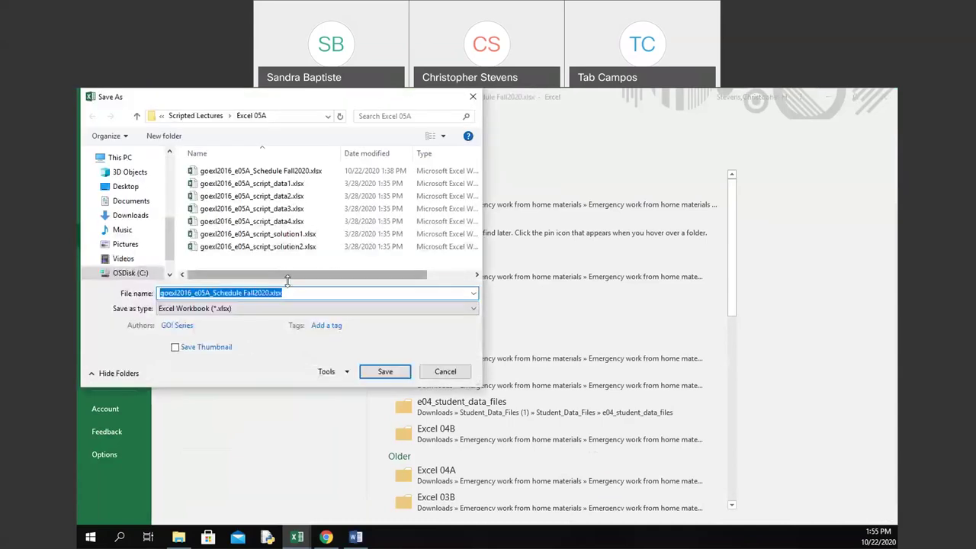
click(282, 308)
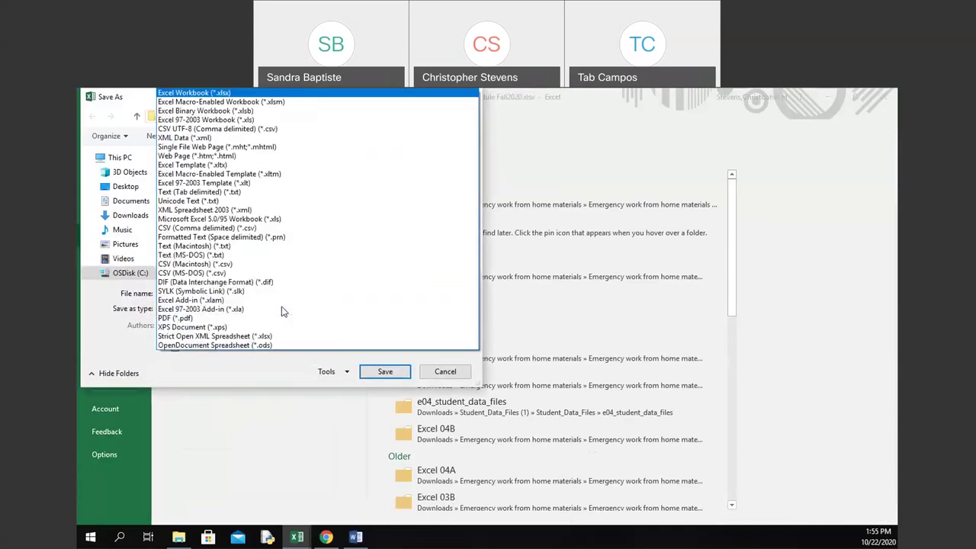
click(238, 318)
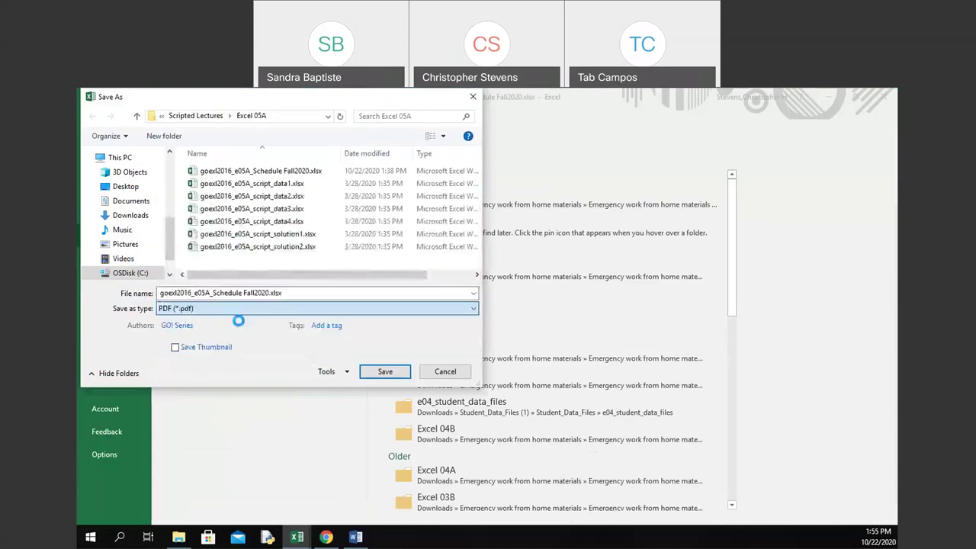
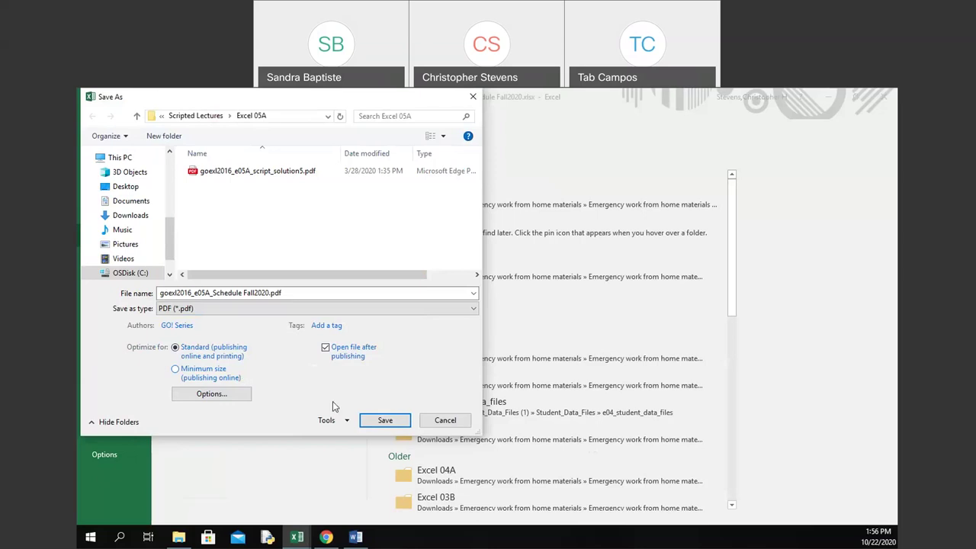
Set the PDF options to publish the entire workbook without PDF/A compliance, and save it as goexl2016_e05A_Schedule Fall2020.pdf.
click(238, 398)
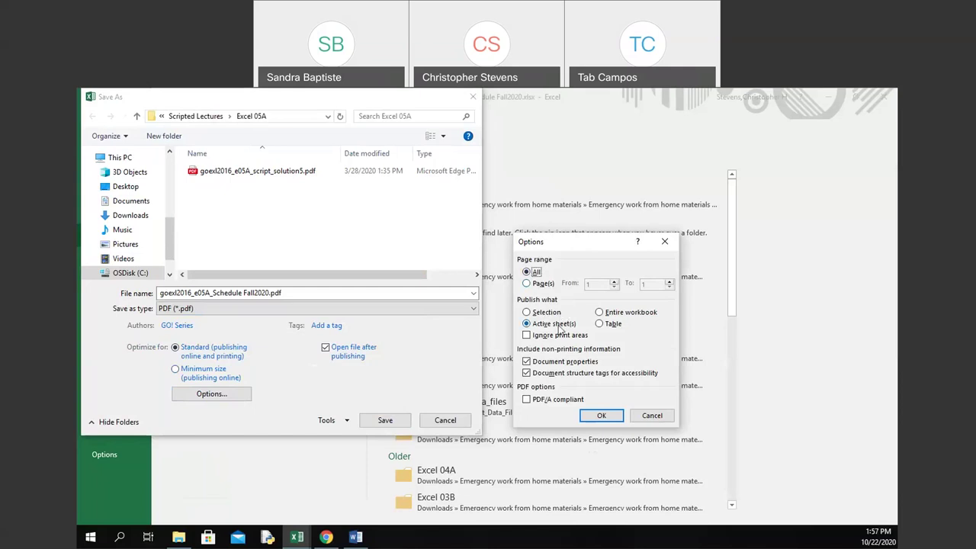
click(620, 313)
click(552, 402)
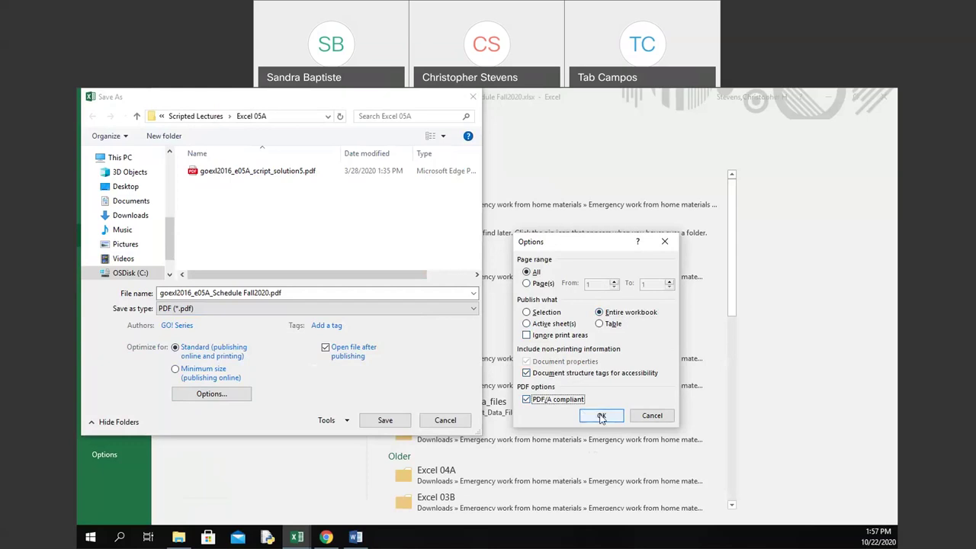
click(552, 402)
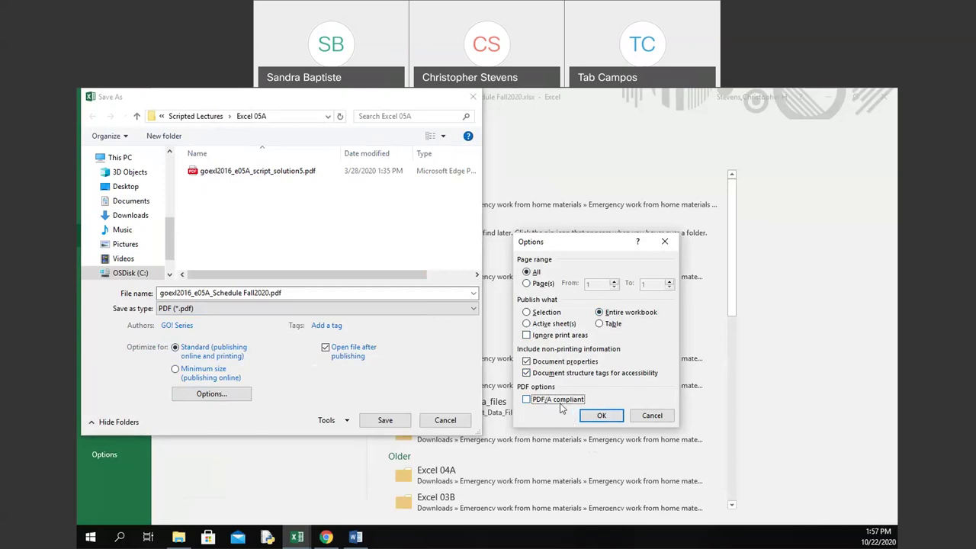
click(601, 418)
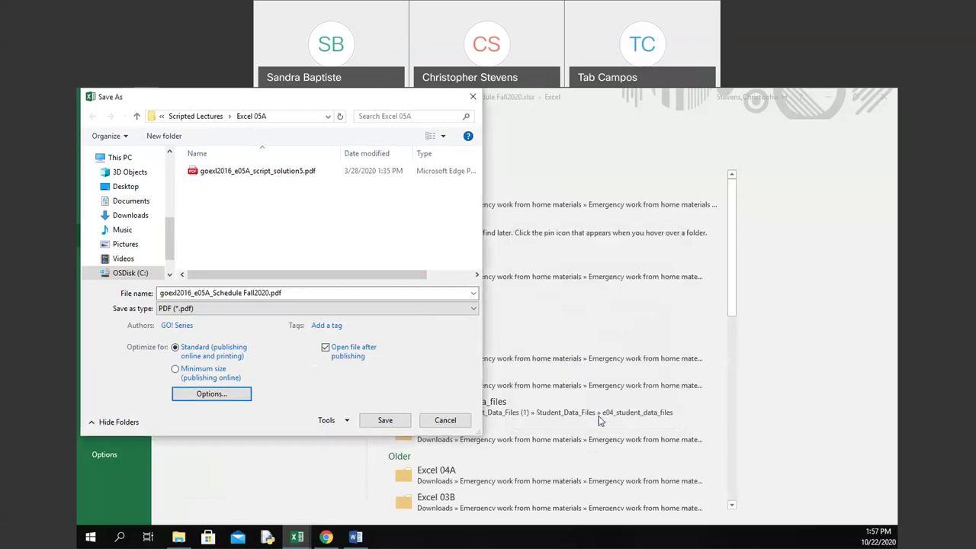
click(385, 420)
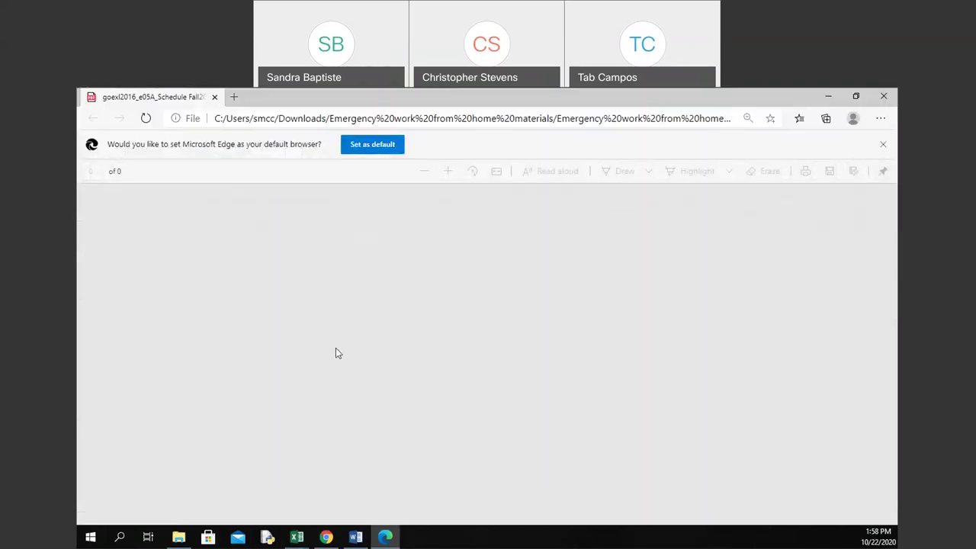
Look through all pages of the published PDF, checking the repeated column headings, footers and highlighted unassigned times.
scroll(579, 298, down, 15)
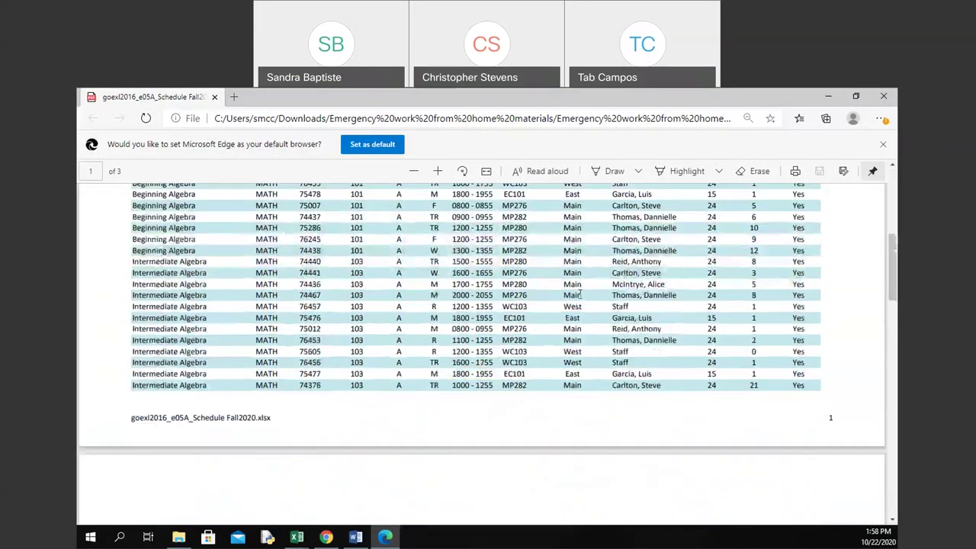
scroll(581, 296, down, 8)
scroll(581, 295, up, 5)
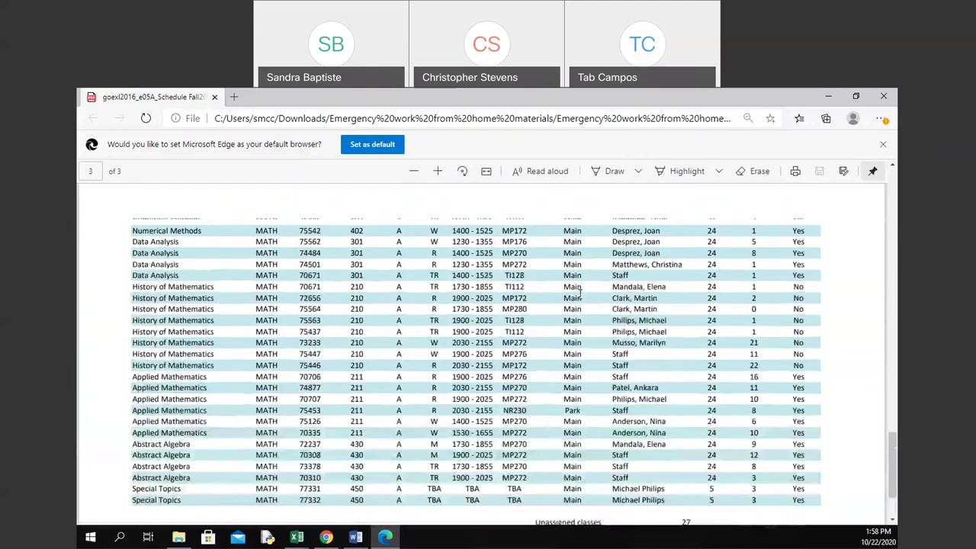
scroll(581, 296, up, 1)
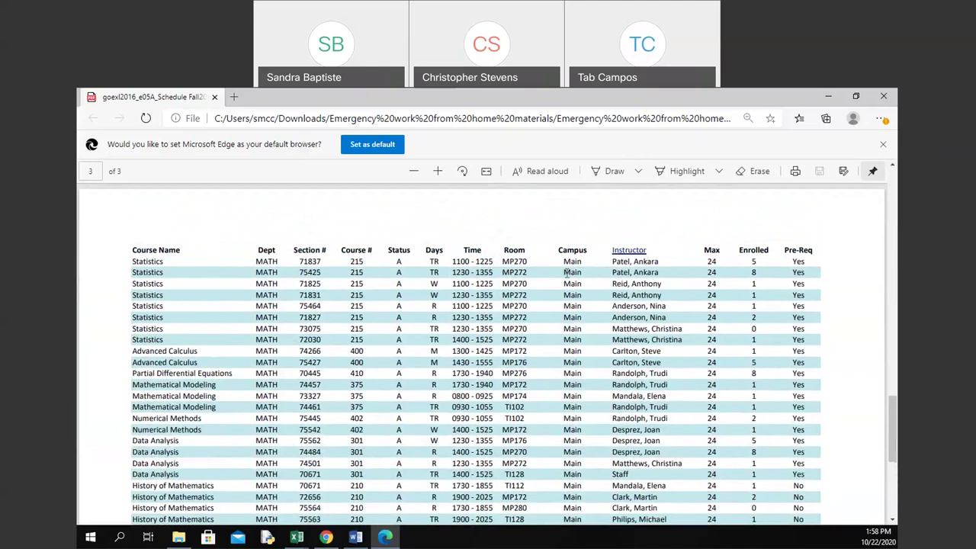
scroll(602, 264, up, 10)
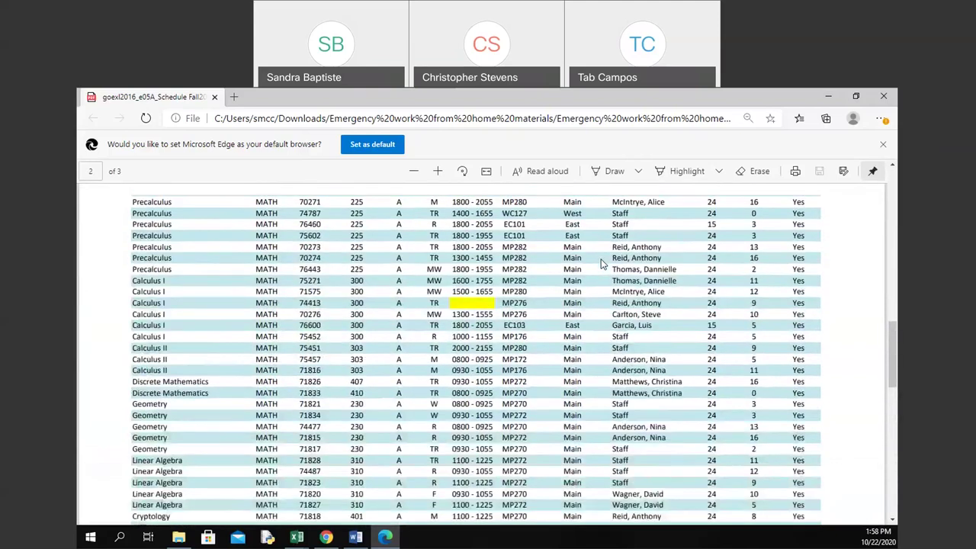
scroll(602, 263, up, 3)
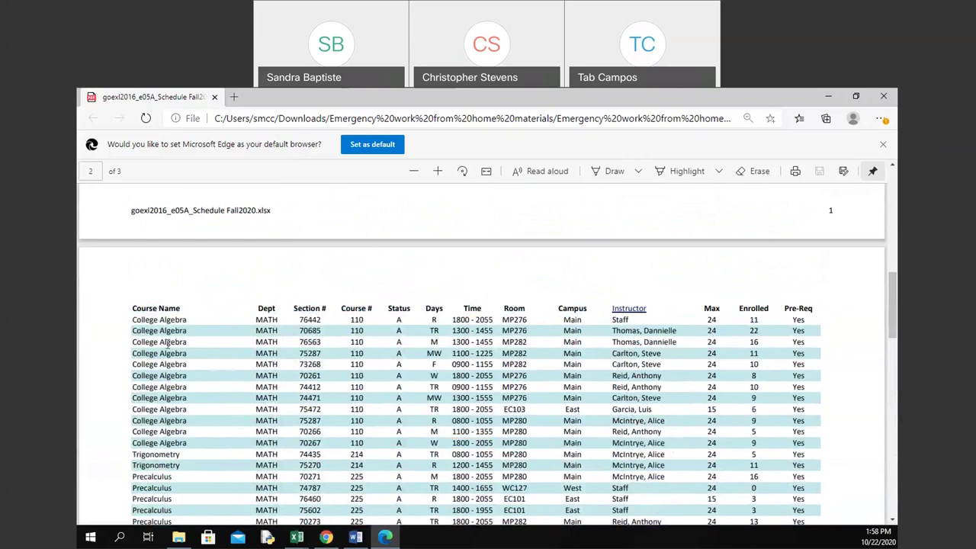
scroll(353, 323, up, 7)
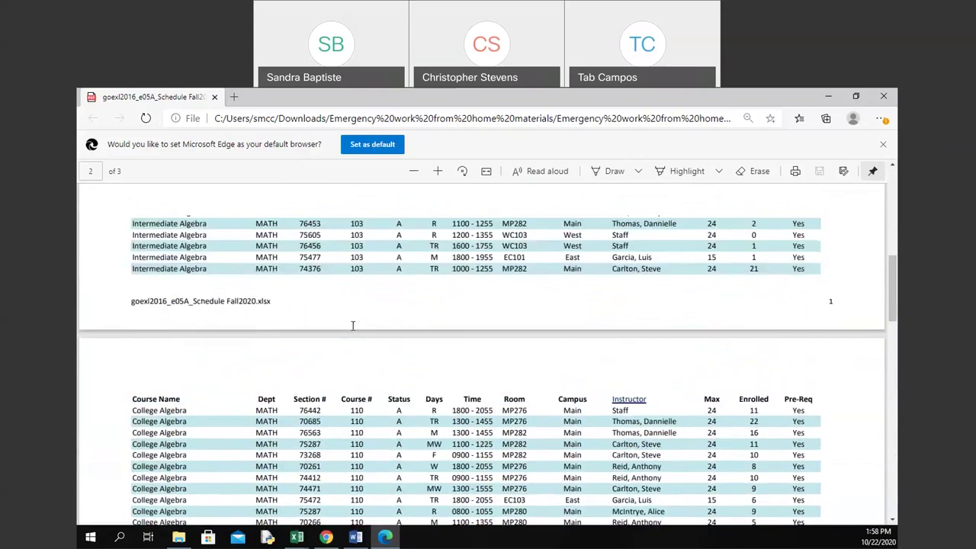
scroll(353, 324, up, 4)
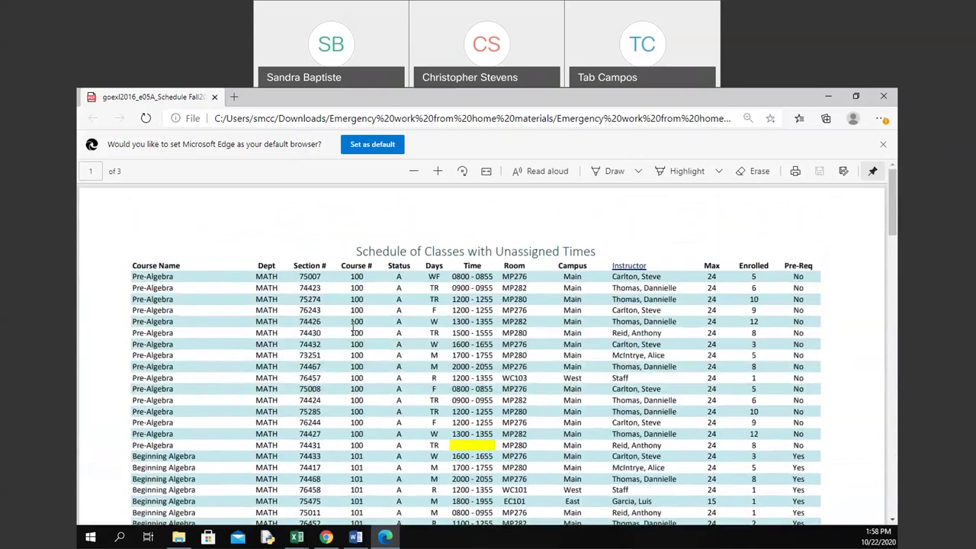
Test the Instructor hyperlink on the PDF's first page and check the schedule down to the unassigned classes total.
click(635, 270)
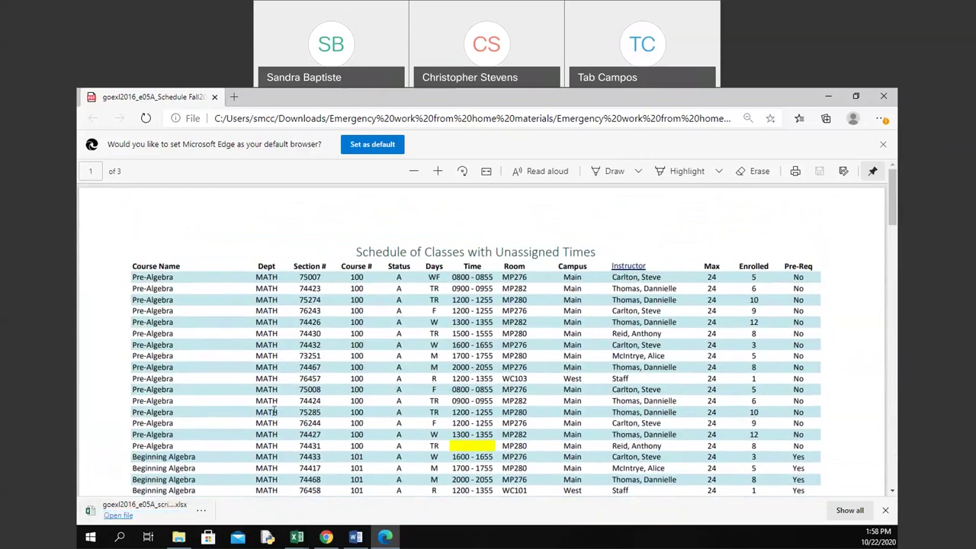
scroll(625, 233, down, 15)
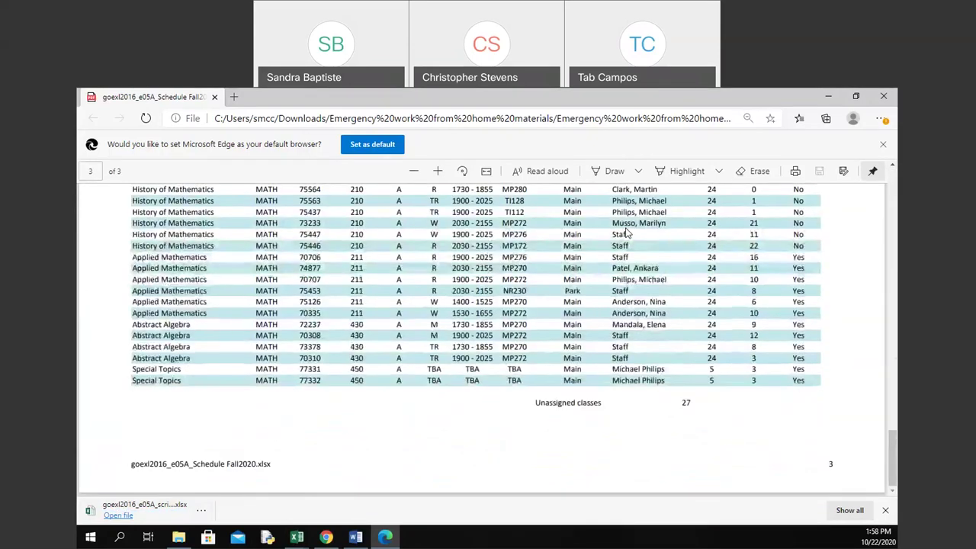
scroll(625, 233, up, 15)
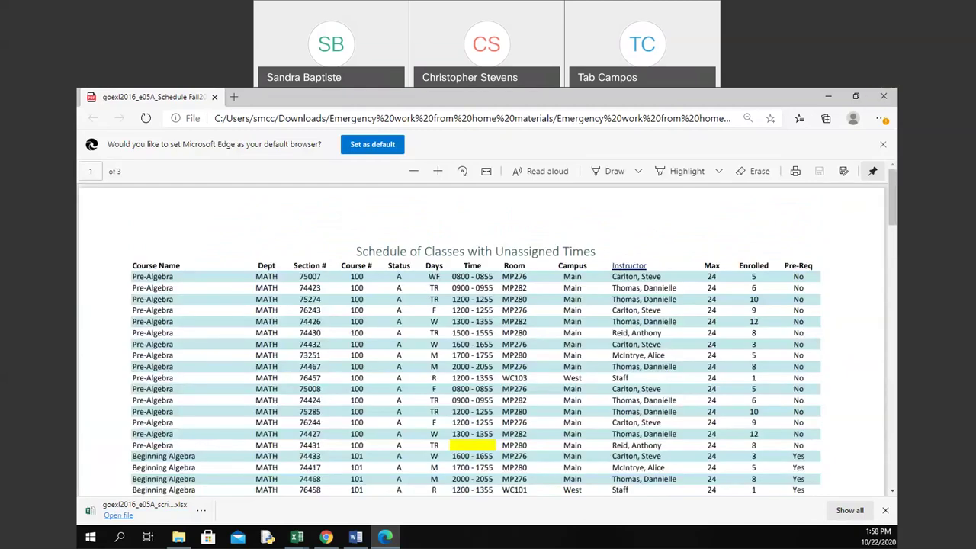
Close the PDF and the open schedule workbook, and switch to the course's Module 5 page in Chrome.
click(883, 96)
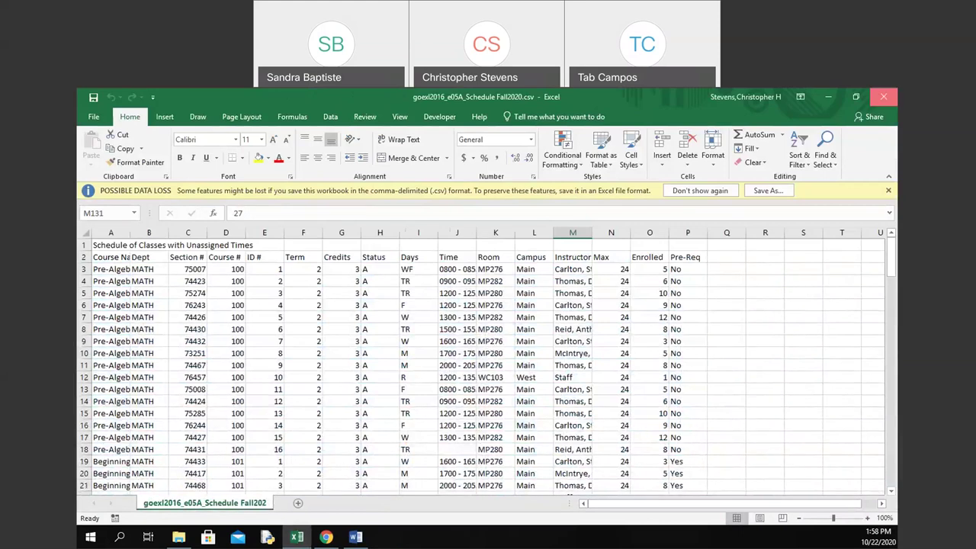
click(883, 96)
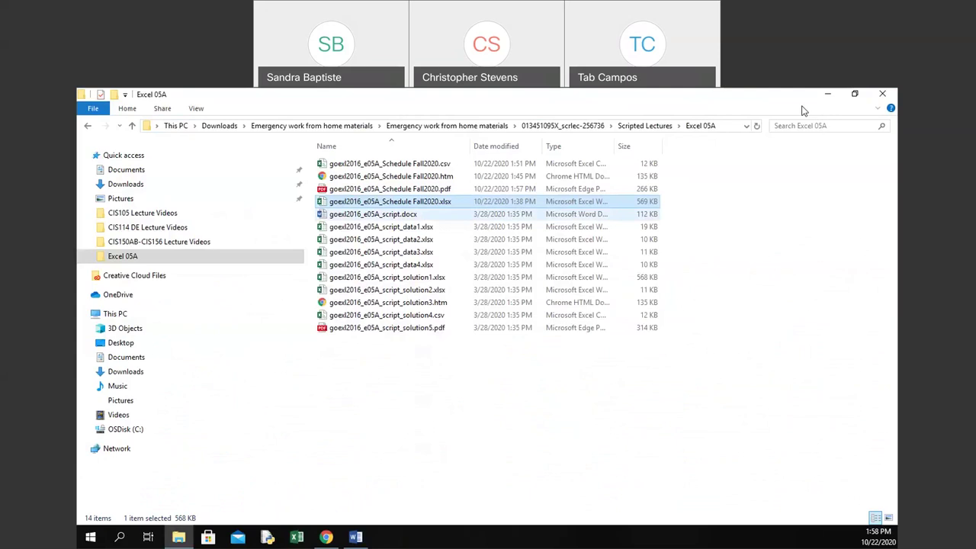
click(827, 94)
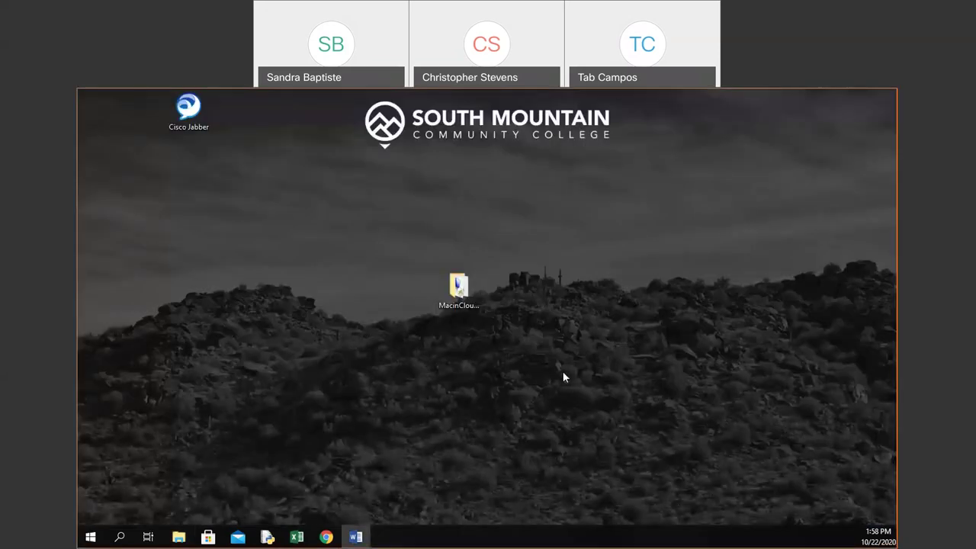
click(326, 537)
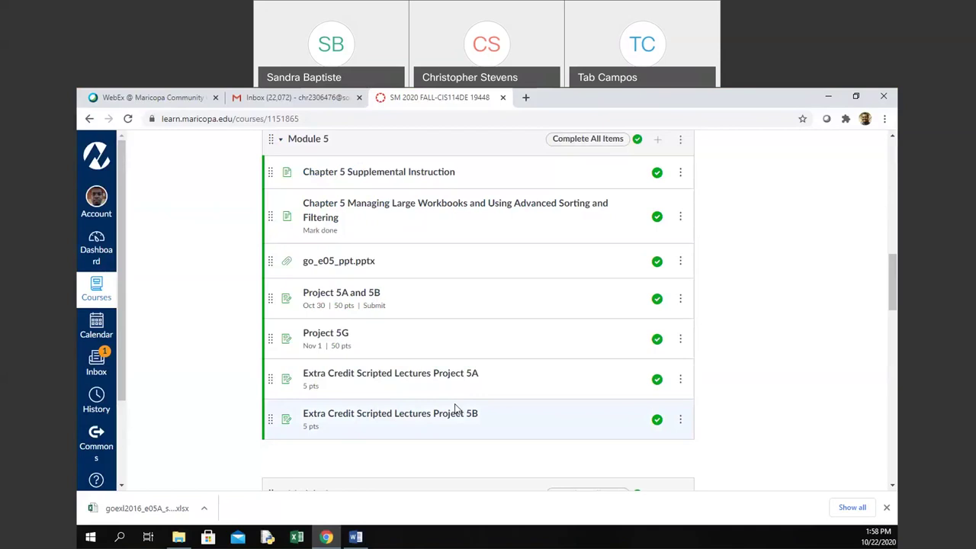
Open the Project 5A and 5B assignment and read its list of files to submit and accepted file types.
click(370, 297)
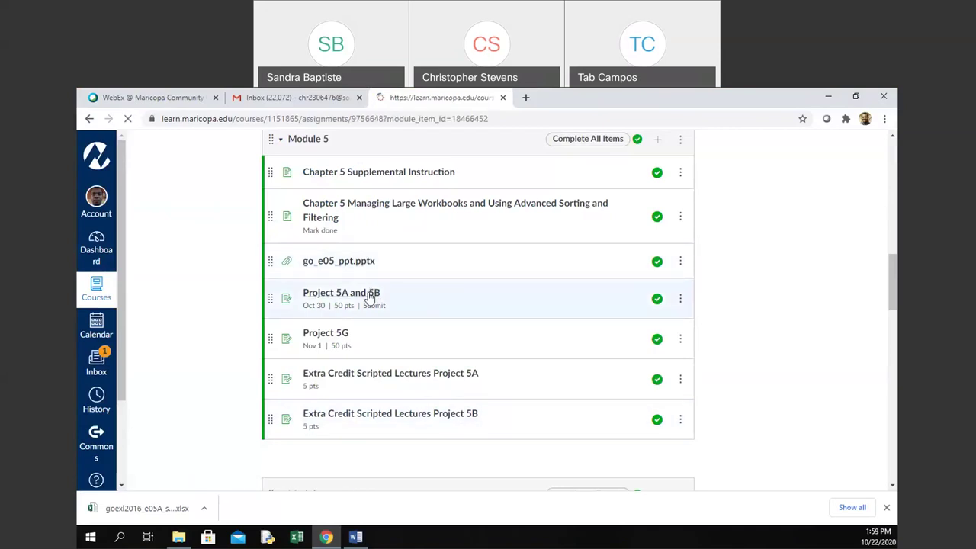
scroll(579, 353, down, 2)
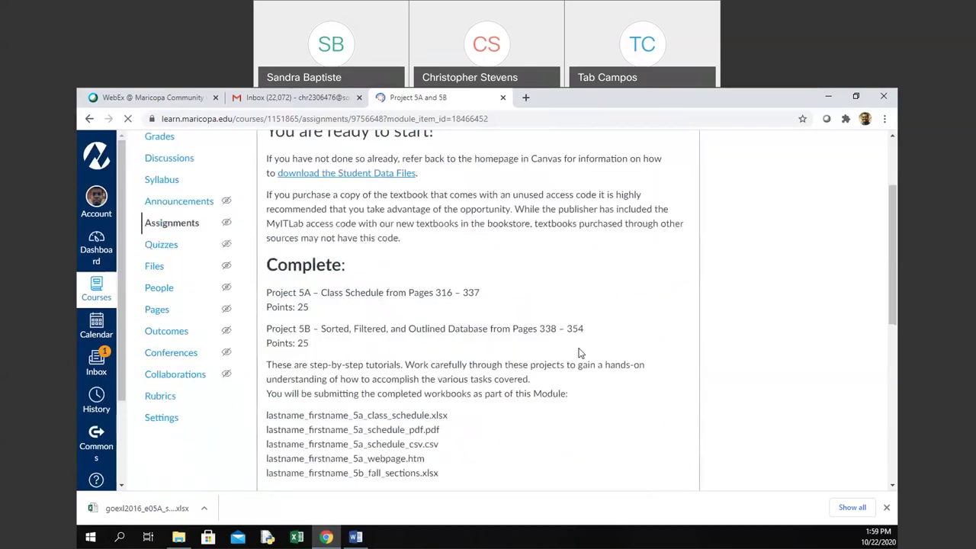
scroll(579, 353, down, 2)
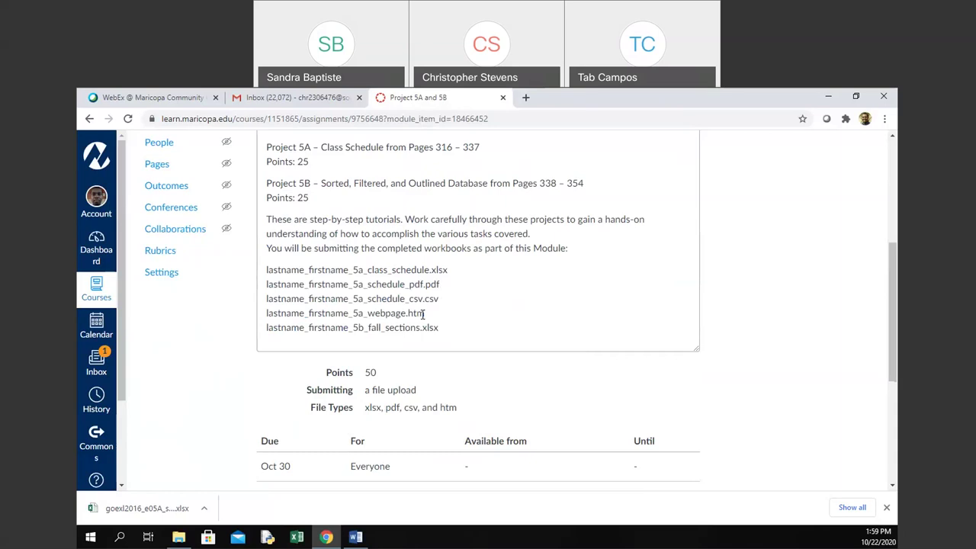
Switch to the Excel 05A folder in File Explorer and check whether file name extensions and hidden items are set to show.
click(192, 542)
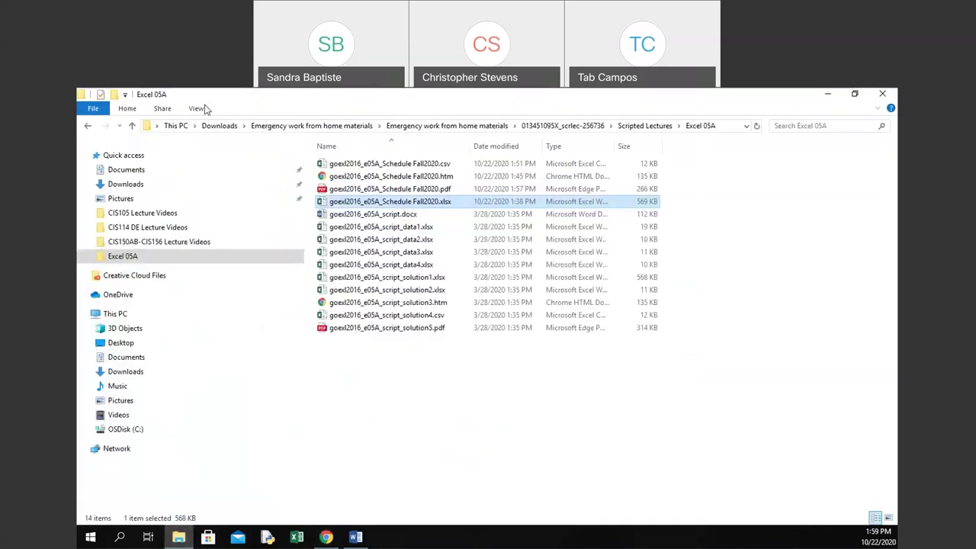
click(197, 108)
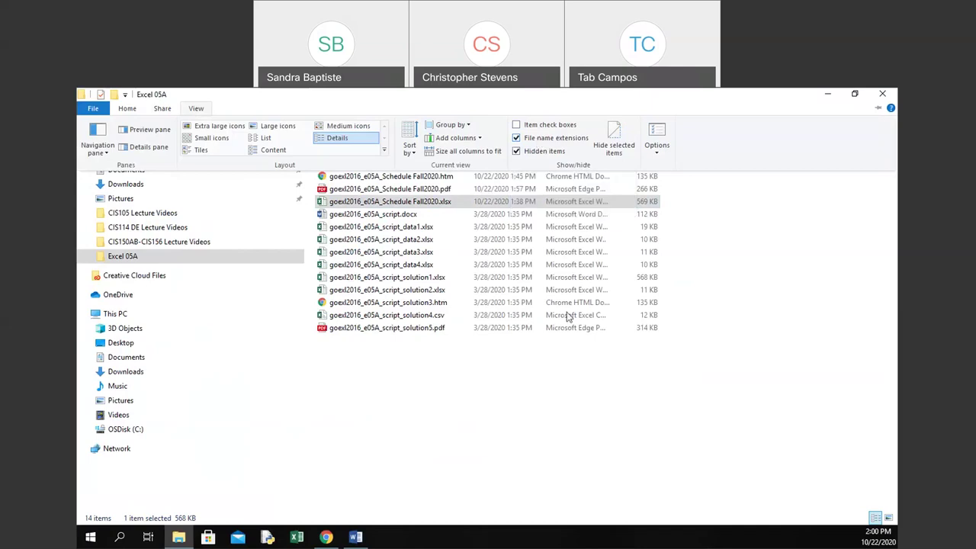
click(526, 376)
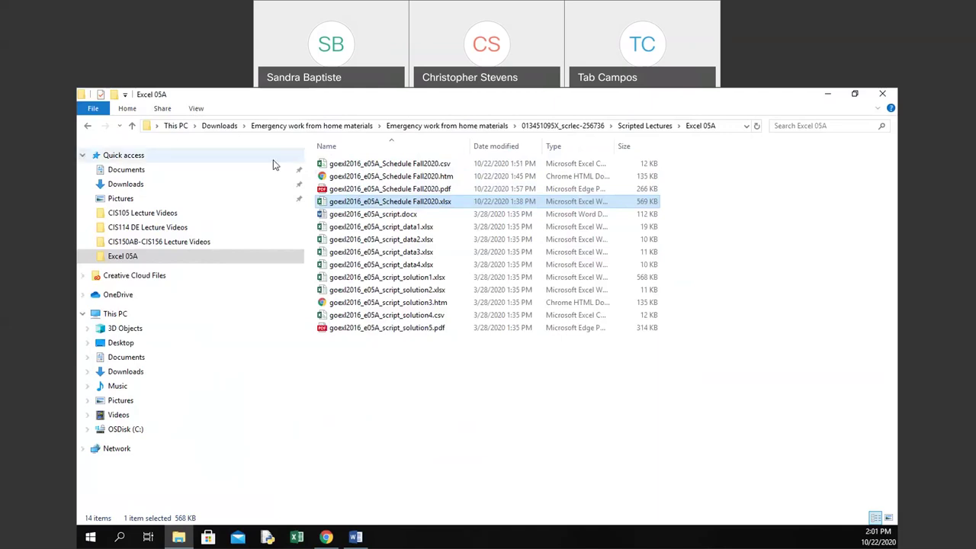
click(198, 109)
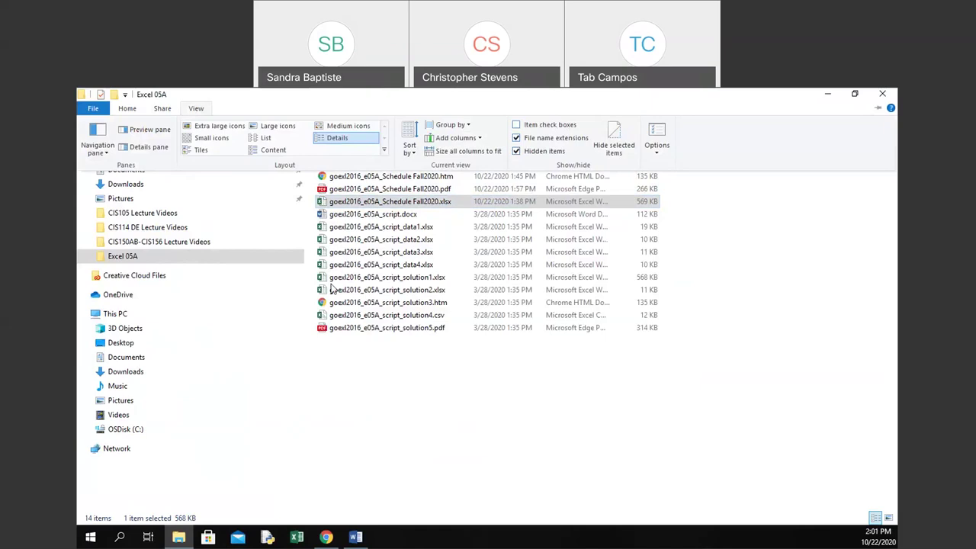
click(355, 366)
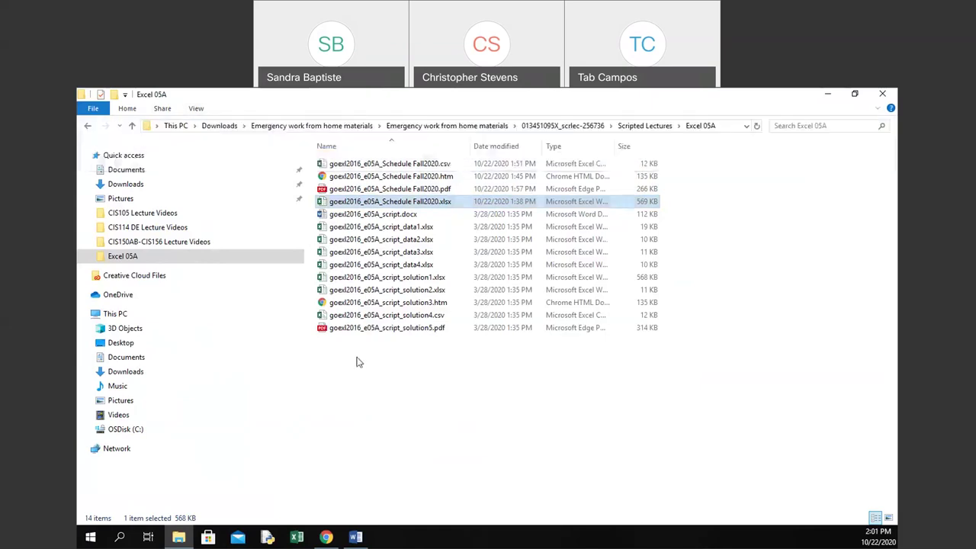
ctrl+click(432, 217)
ctrl+click(411, 251)
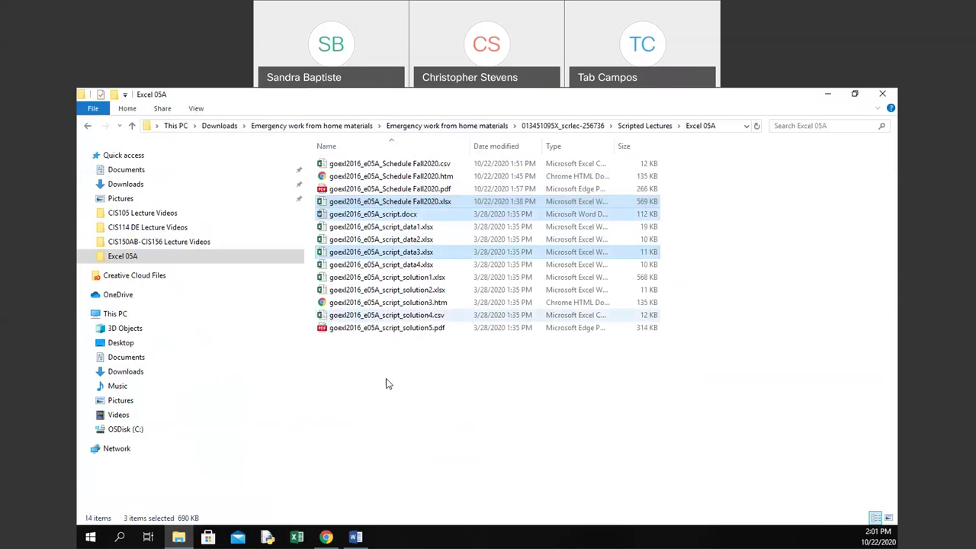
click(406, 418)
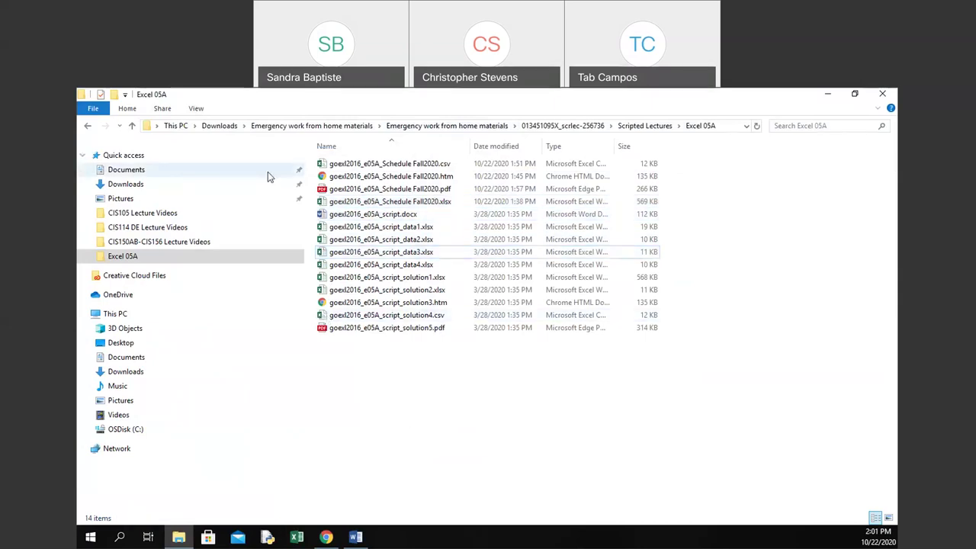
Turn file name extensions off and back on in the Excel 05A folder, and recheck the display options.
click(197, 109)
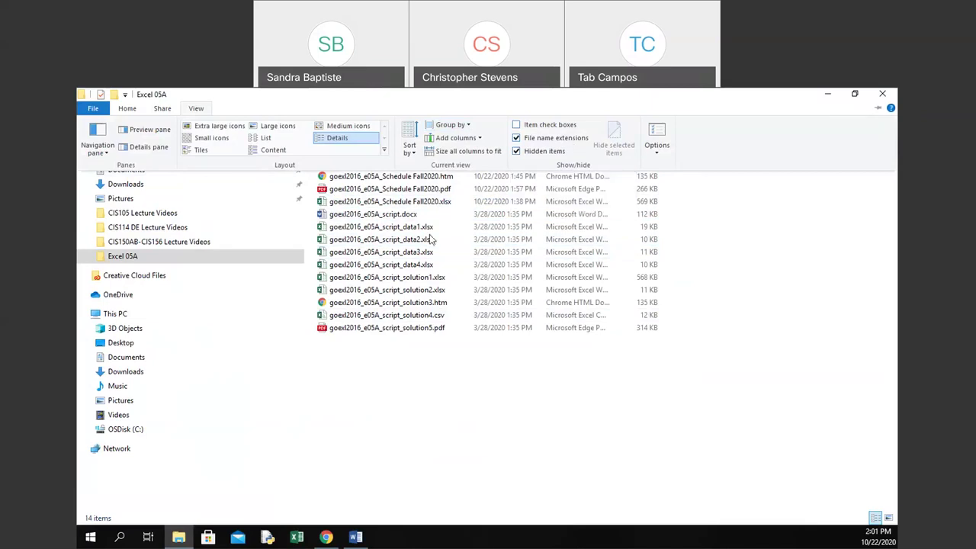
click(516, 138)
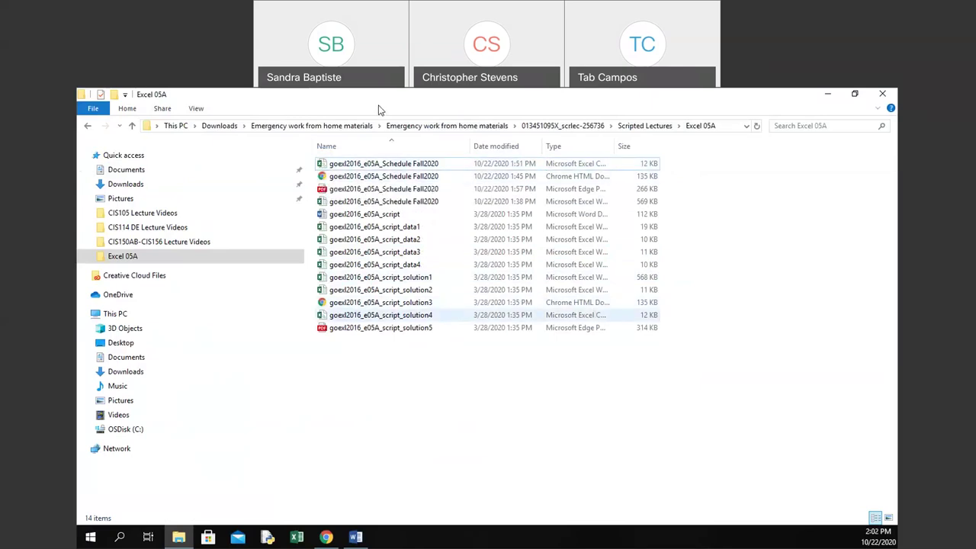
click(203, 108)
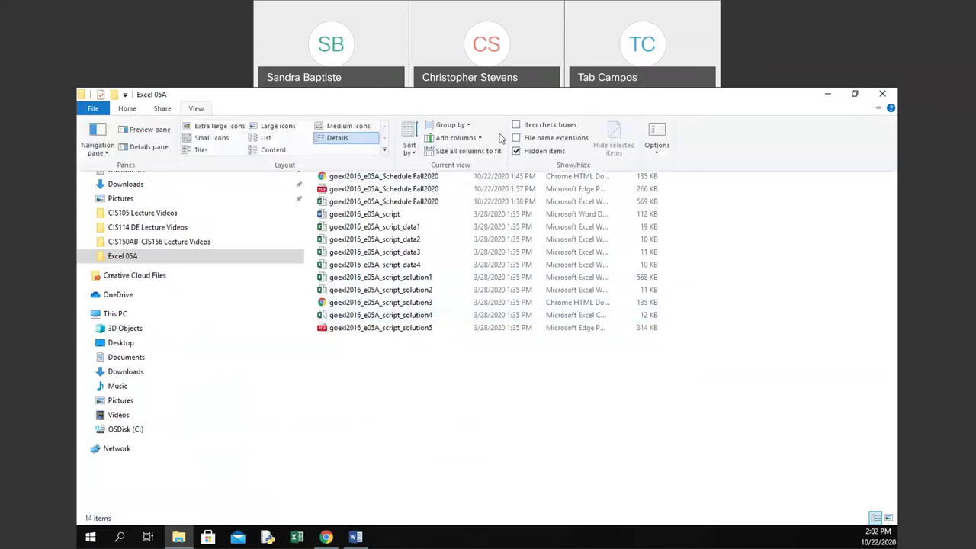
click(526, 138)
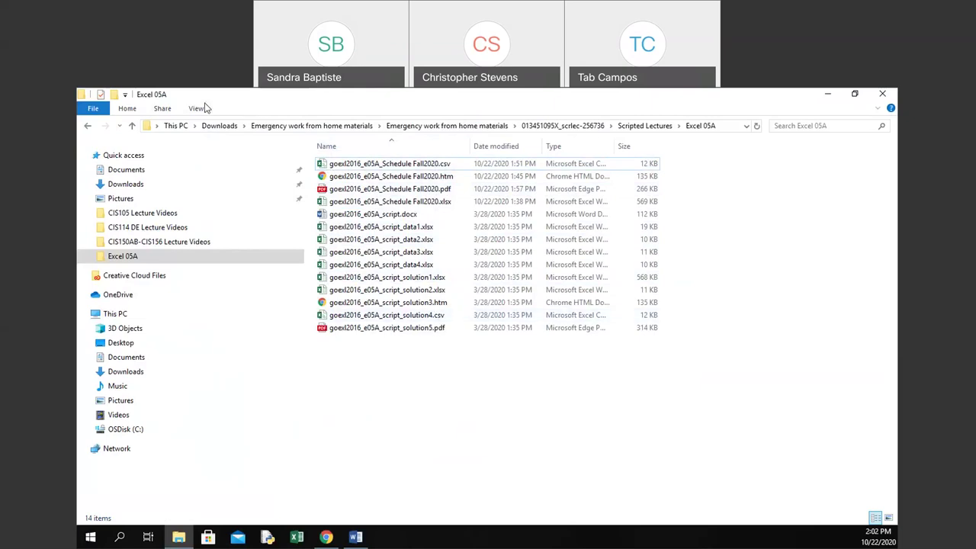
click(197, 109)
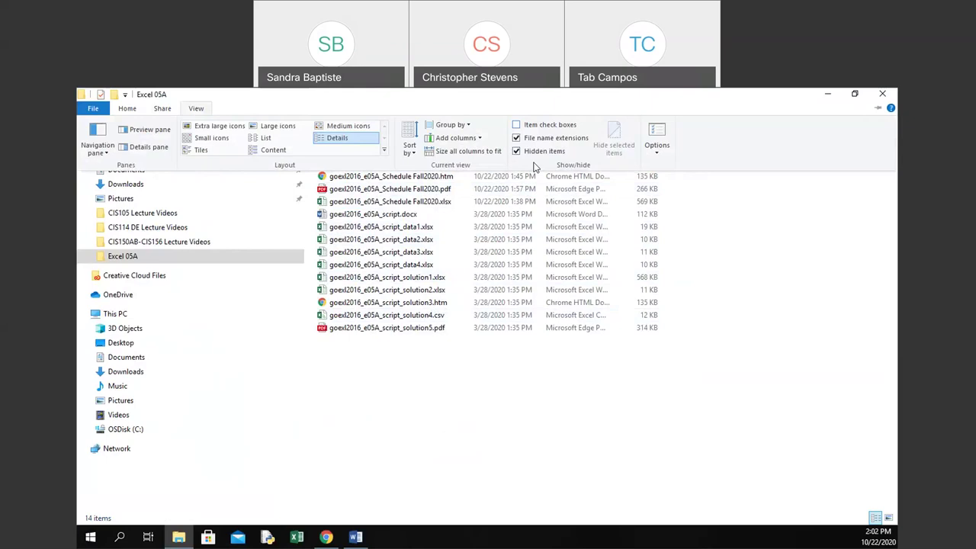
click(410, 381)
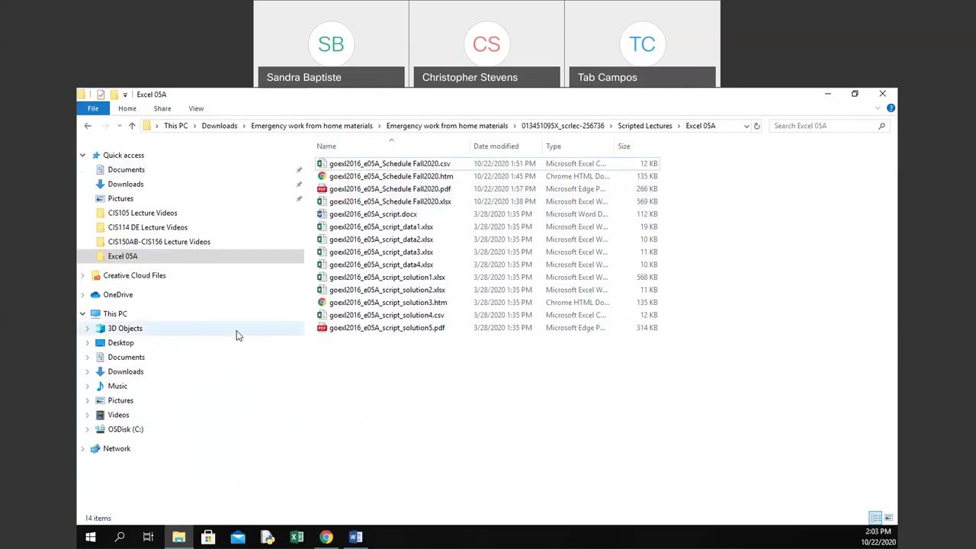
Browse from the Desktop folder to This PC and open the root of the OSDisk (C:) drive.
click(189, 343)
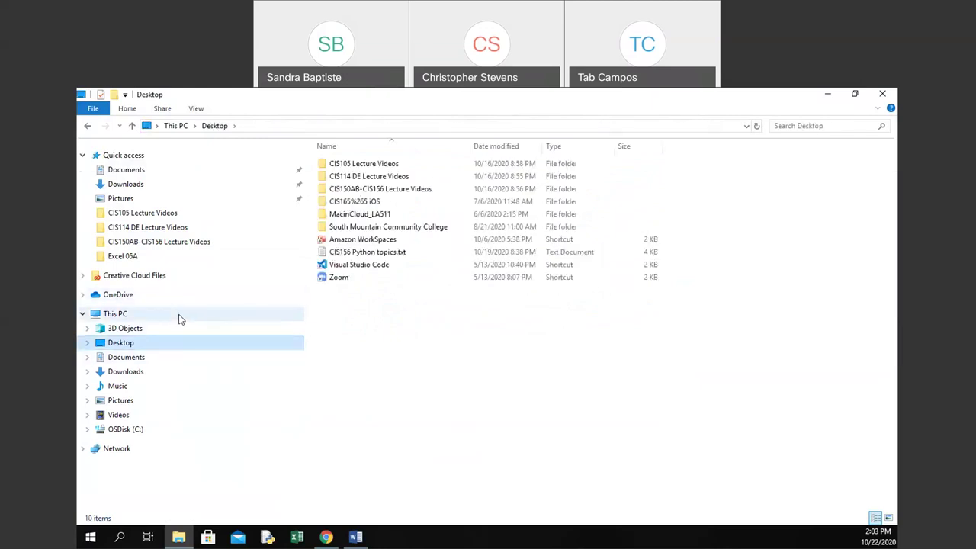
click(181, 318)
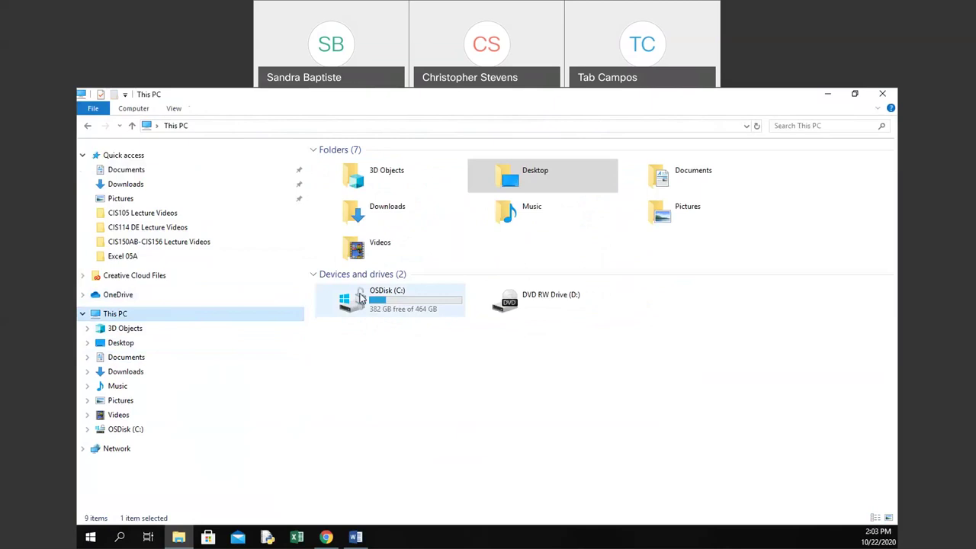
click(362, 297)
double_click(361, 297)
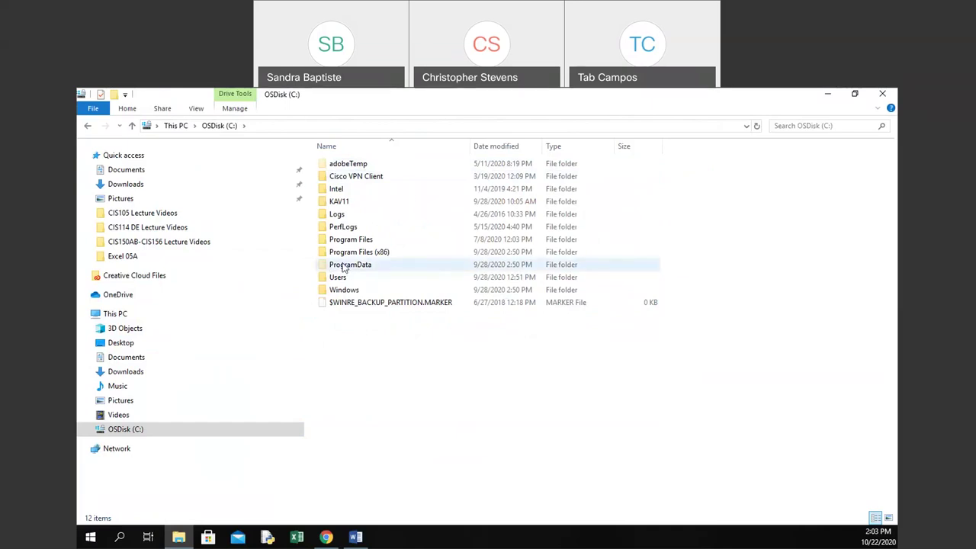
Turn hidden items off and back on at the root of the C: drive to compare the listings.
click(195, 111)
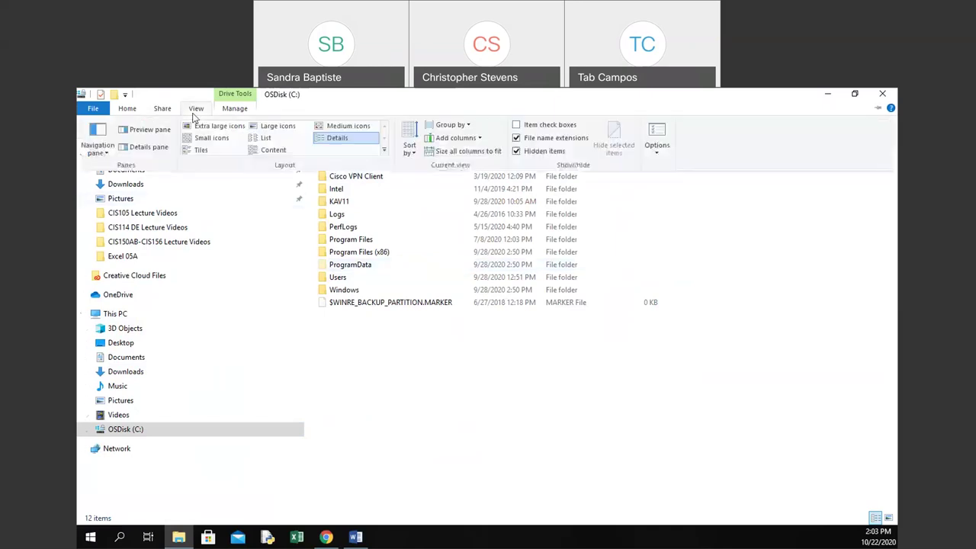
key(Escape)
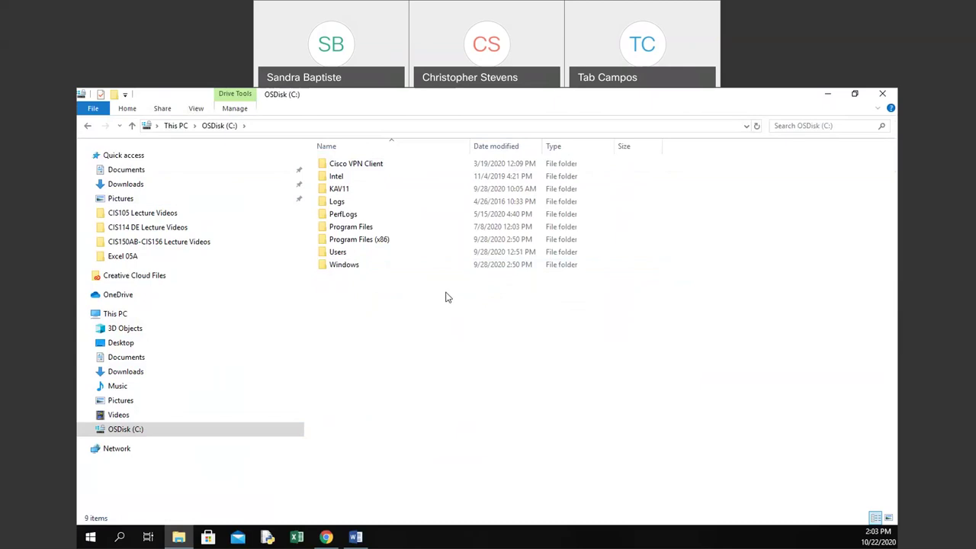
click(197, 109)
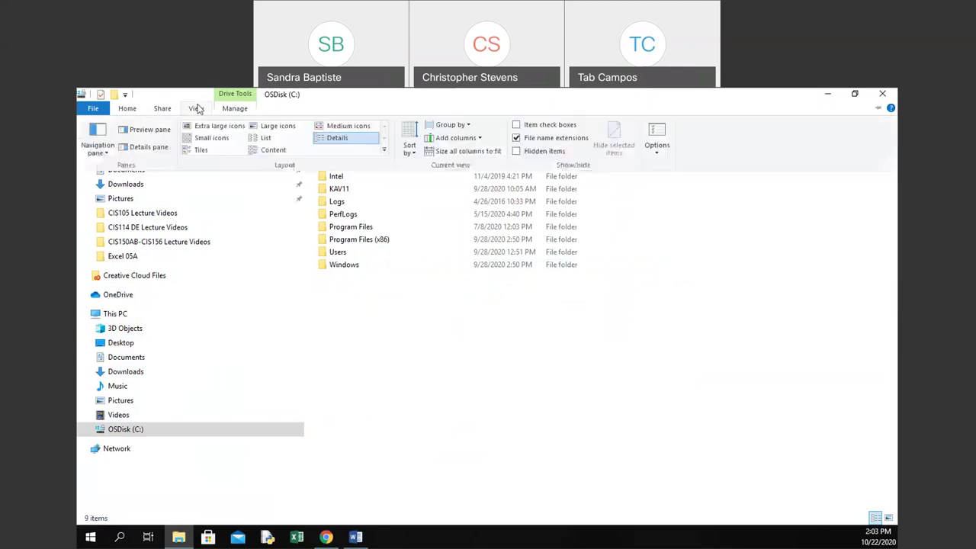
click(538, 152)
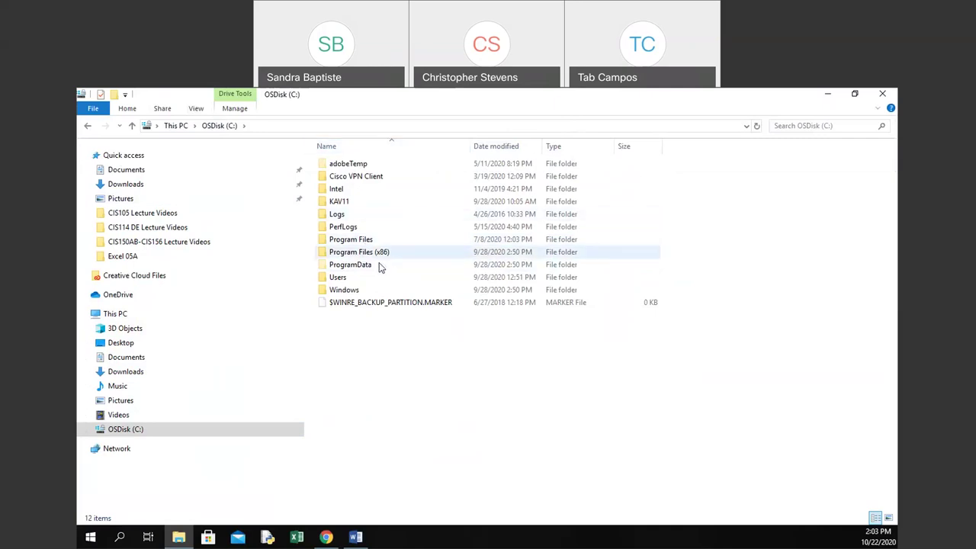
Examine the contents of the smcc folder under Users, including its hidden items, and return to the Excel 05A folder.
double_click(363, 279)
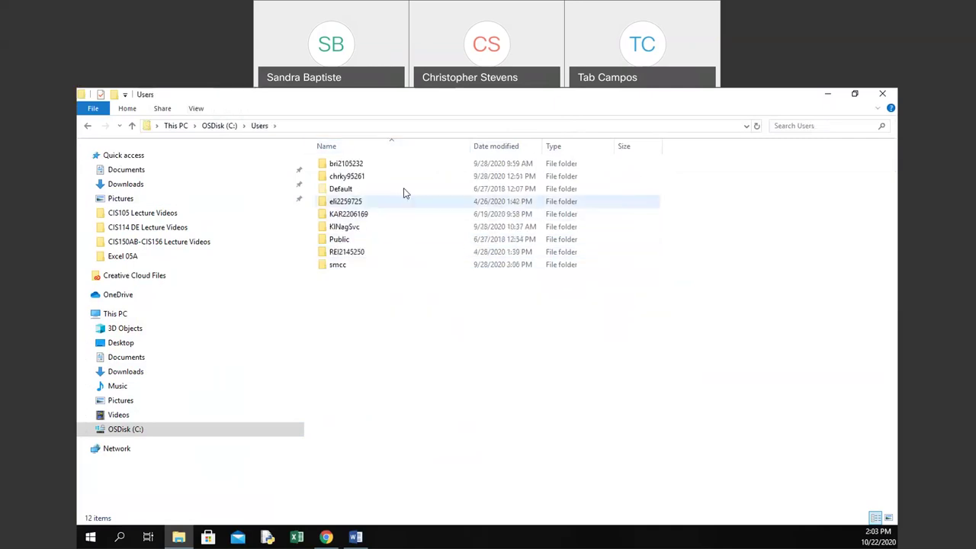
double_click(372, 265)
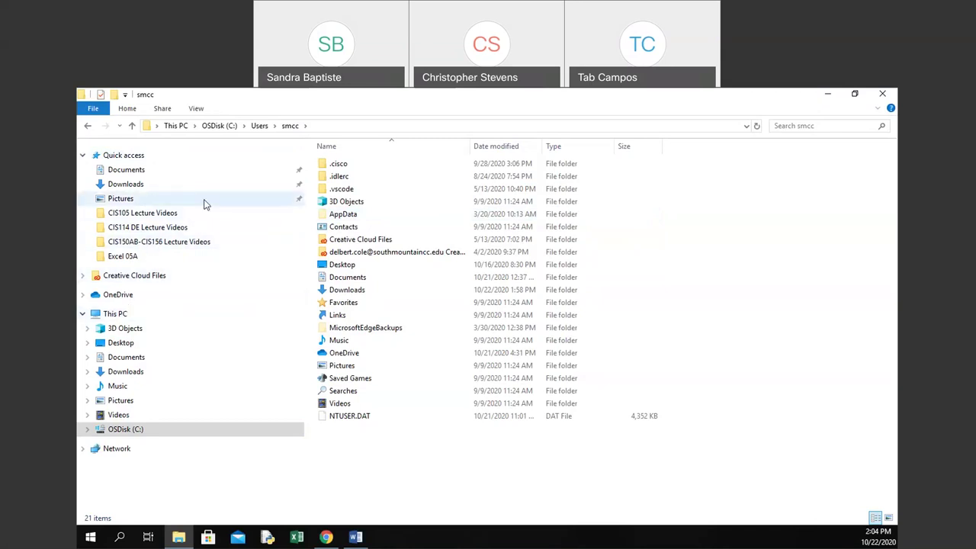
click(193, 257)
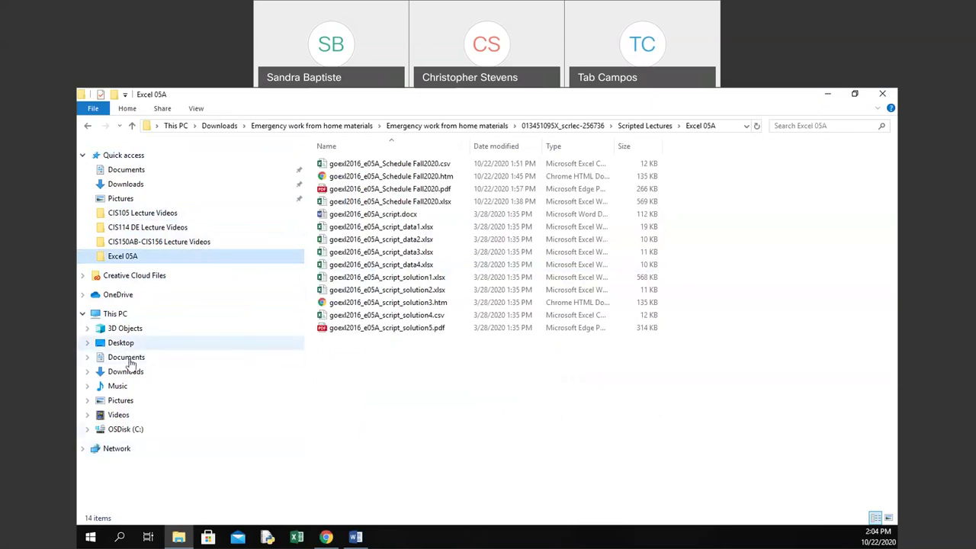
Open the AppData\Local folder of the smcc profile on the C: drive and look through its subfolders.
click(126, 429)
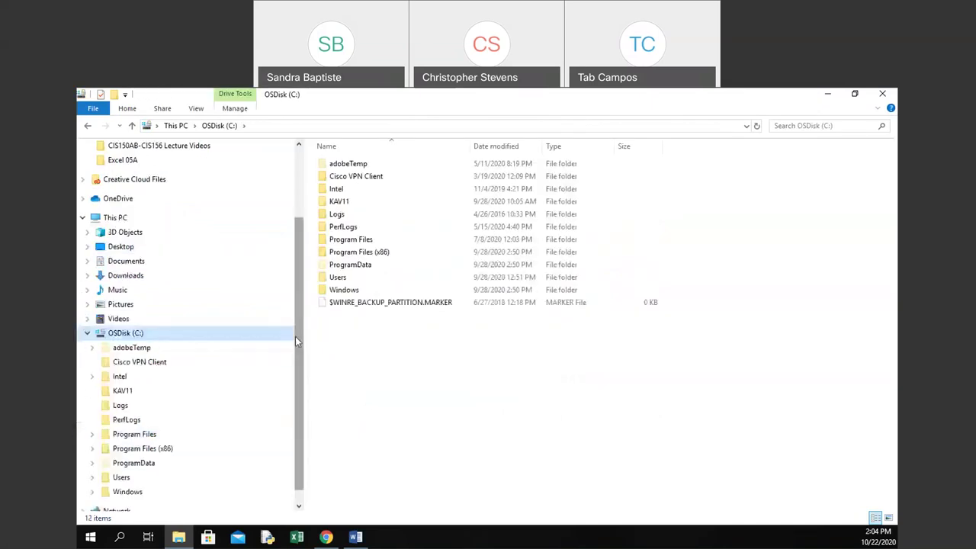
double_click(371, 280)
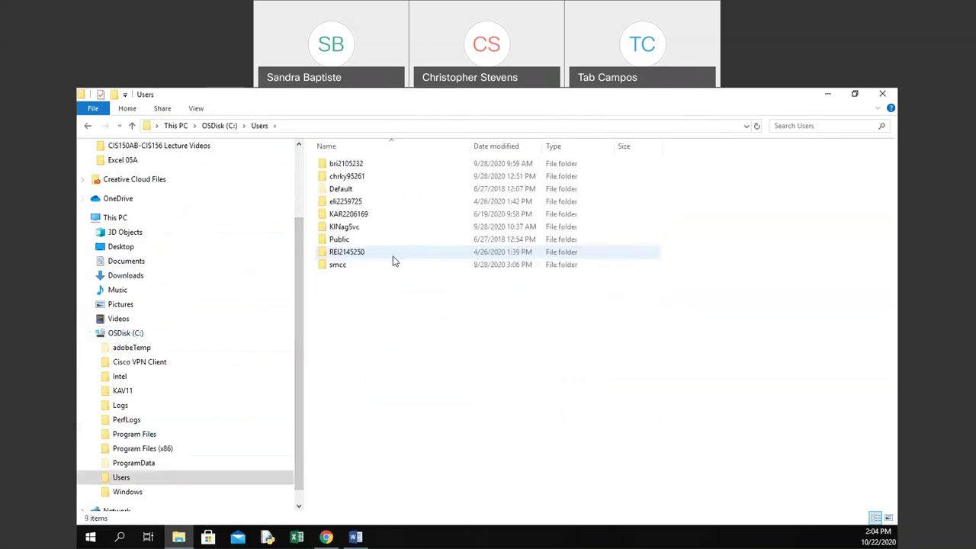
double_click(387, 265)
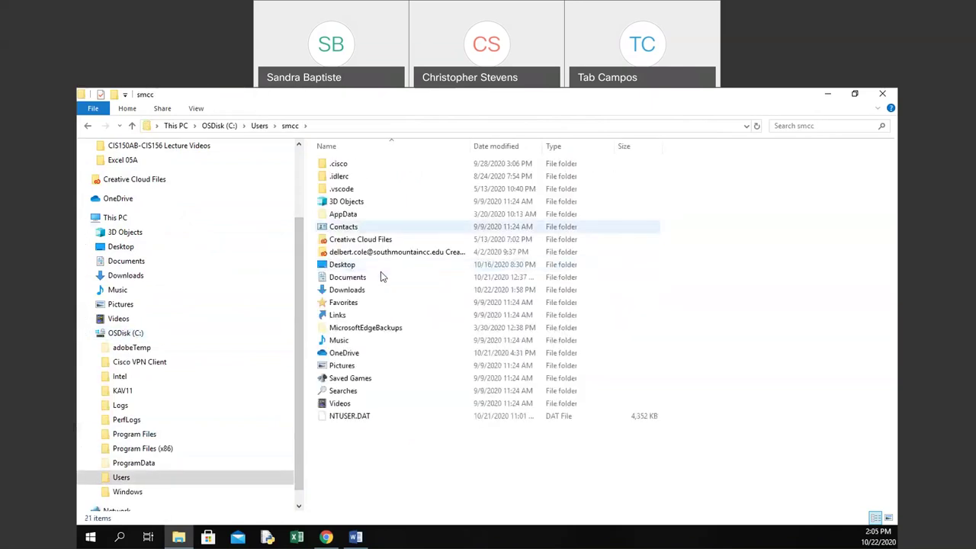
double_click(414, 215)
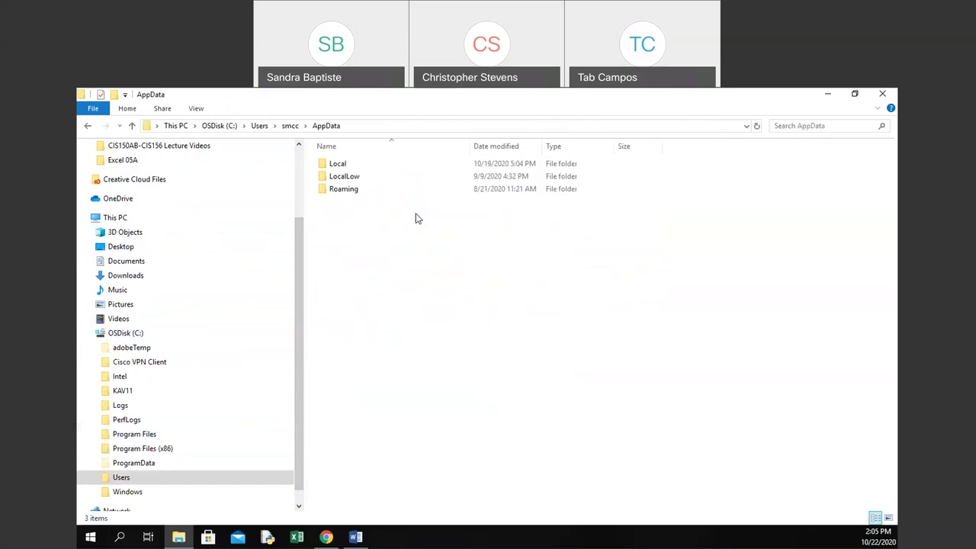
double_click(425, 165)
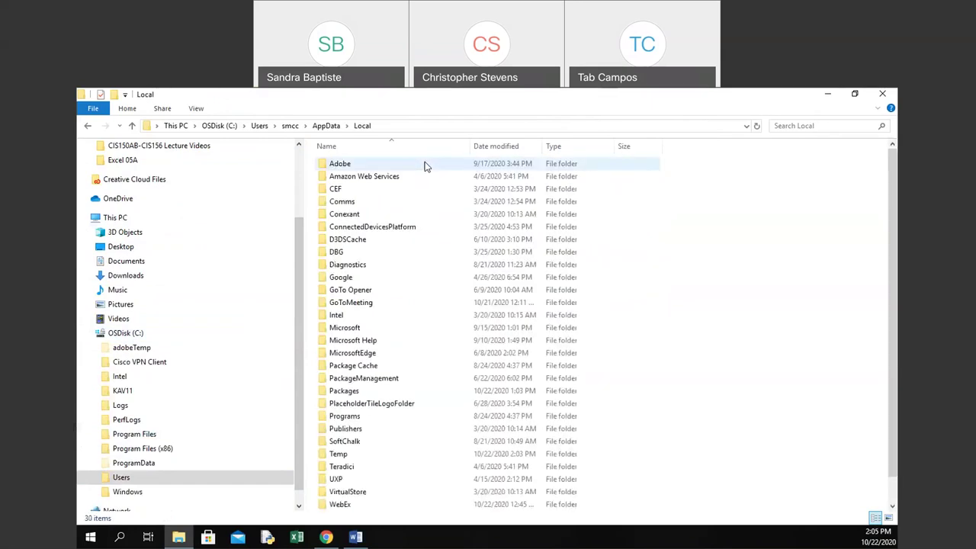
scroll(393, 344, down, 1)
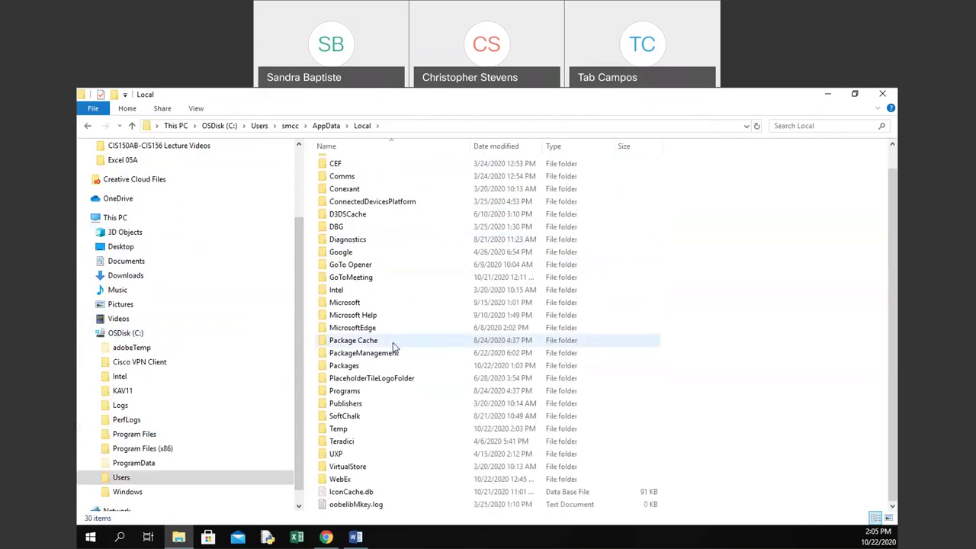
scroll(364, 453, up, 1)
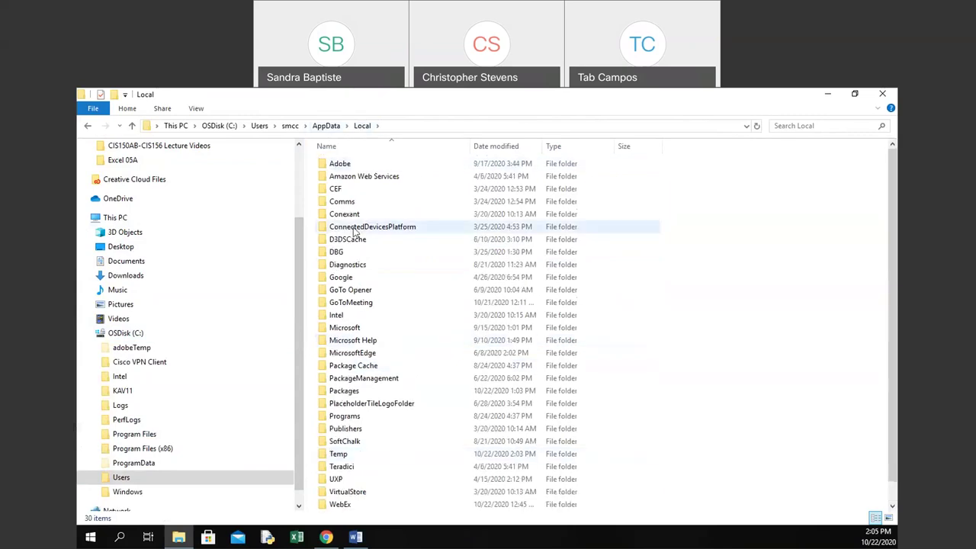
Open the Temp folder inside AppData\Local and look through the temporary files stored there.
double_click(345, 454)
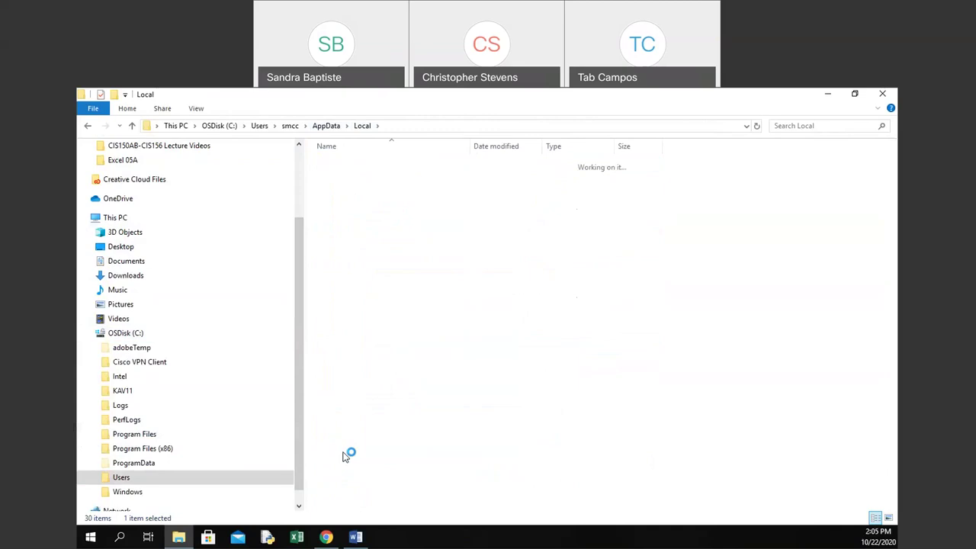
scroll(366, 420, down, 10)
scroll(367, 418, down, 12)
scroll(367, 418, down, 15)
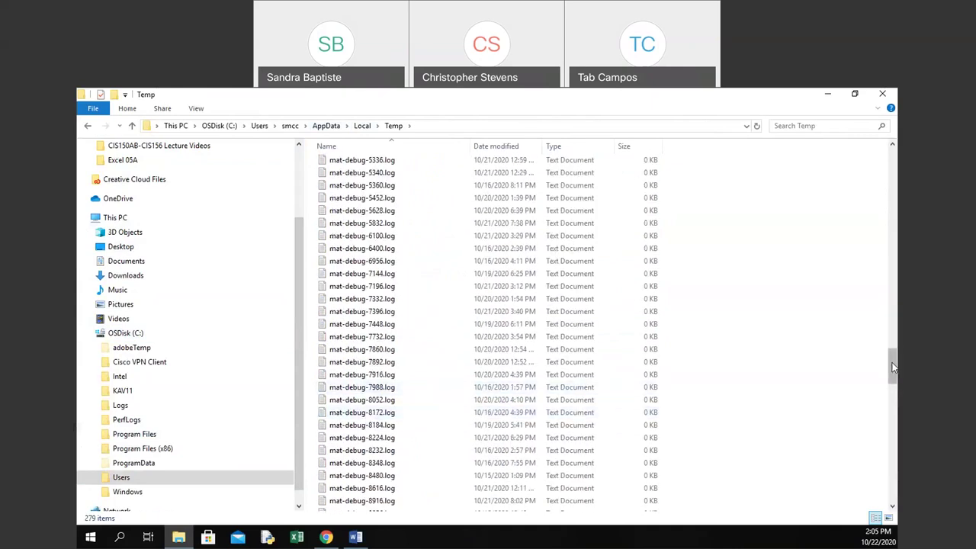
Close the File Explorer window showing the Temp folder and return to the Project 5A and 5B assignment page in Chrome.
drag(894, 368, 880, 166)
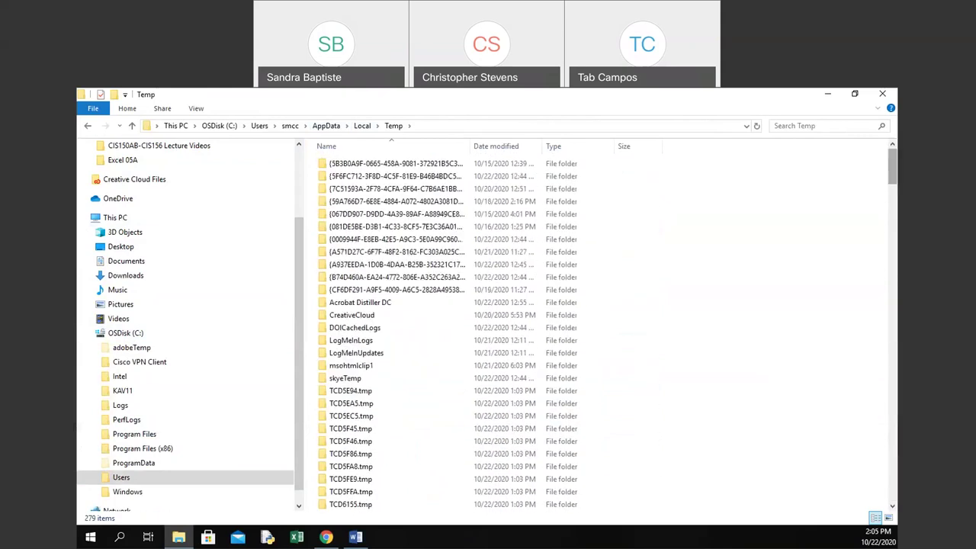
click(882, 94)
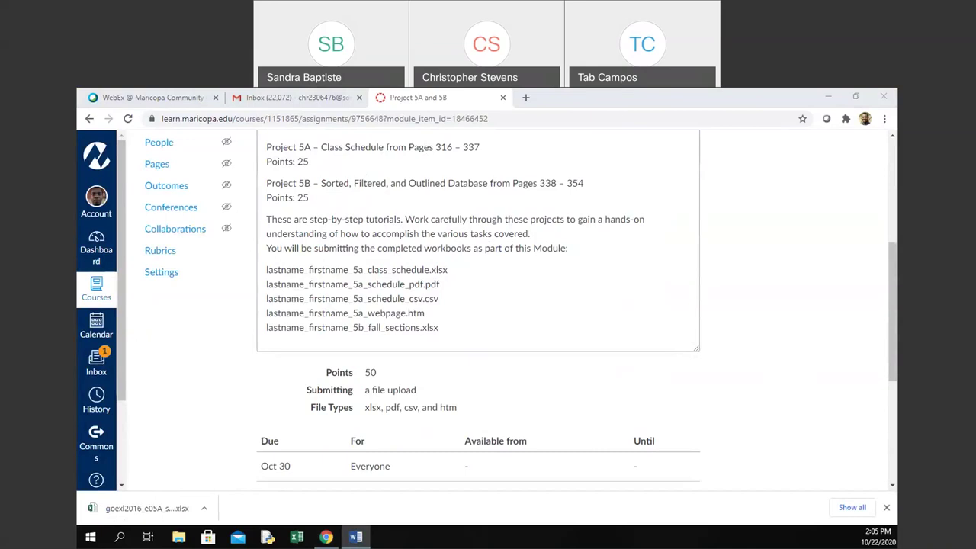
click(596, 292)
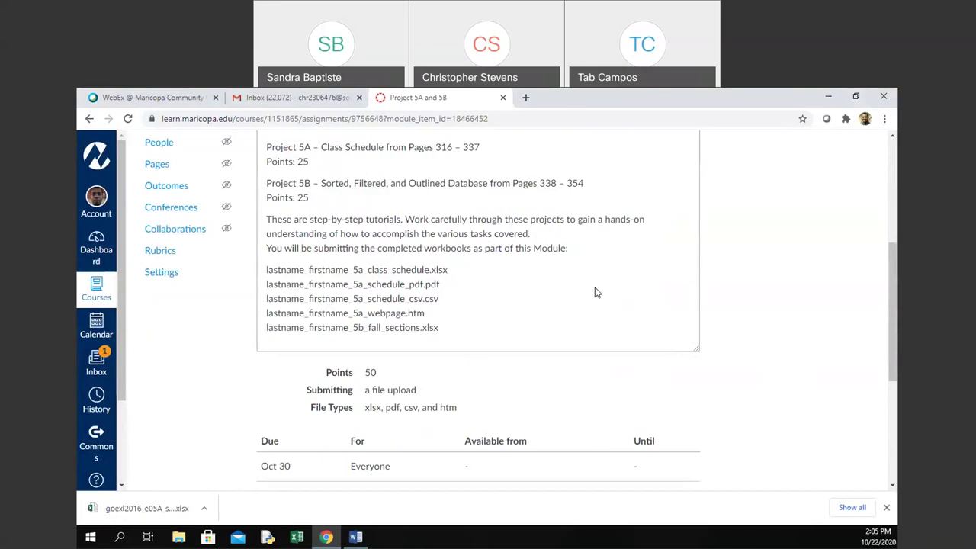
Check the Gmail inbox, then minimize the browser with the Project 5A and 5B assignment page active.
key(ctrl+shift+Tab)
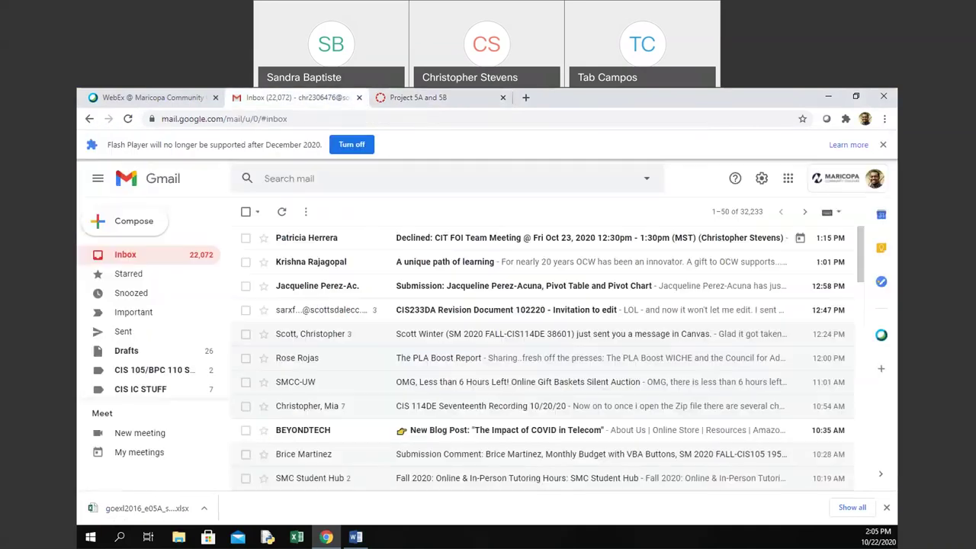
key(ctrl+Tab)
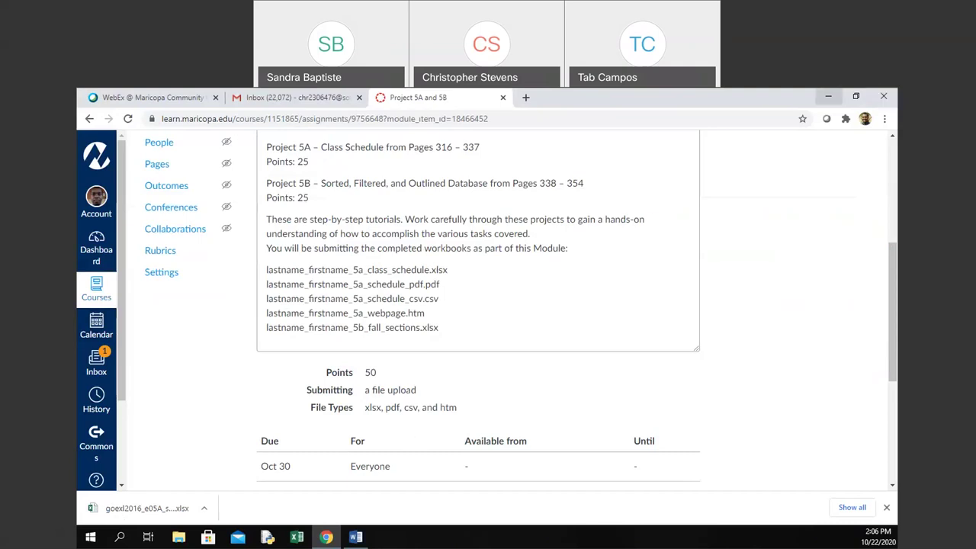
click(828, 96)
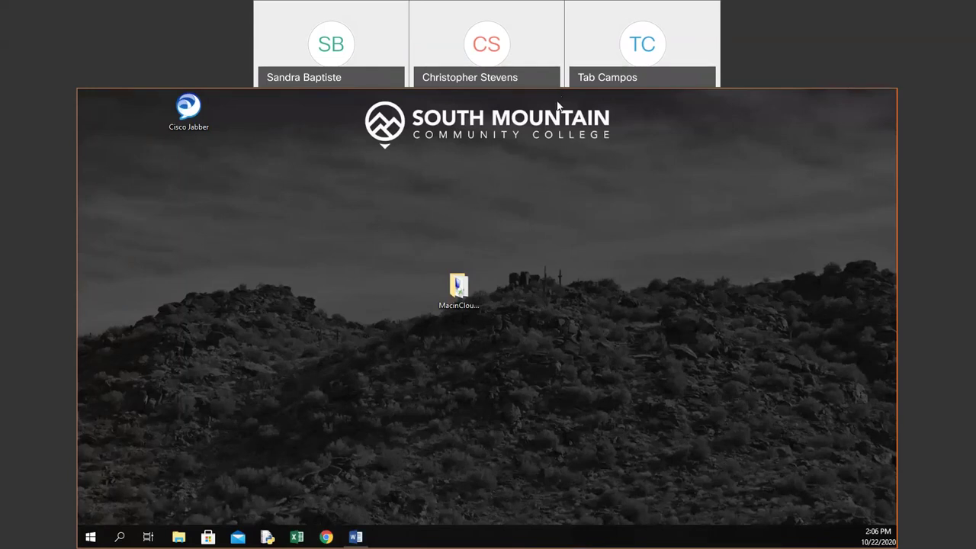